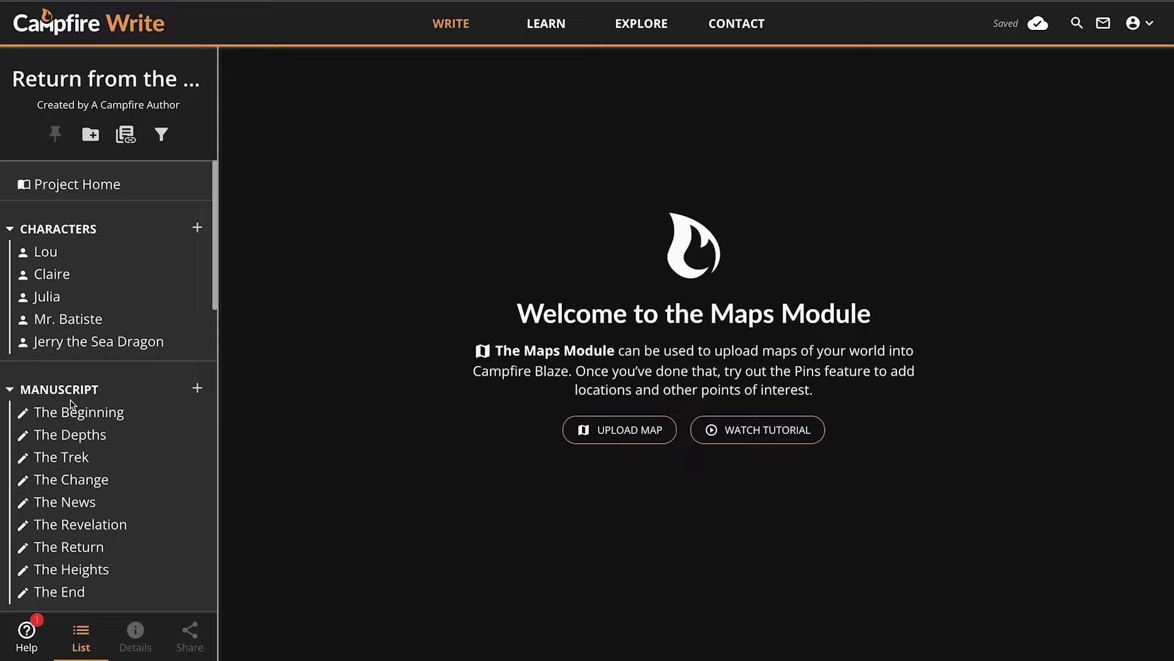
Leave the Maps page for Project Home, with its pinned character summary, notes panel and story image.
left_click_drag(507, 315, 875, 323)
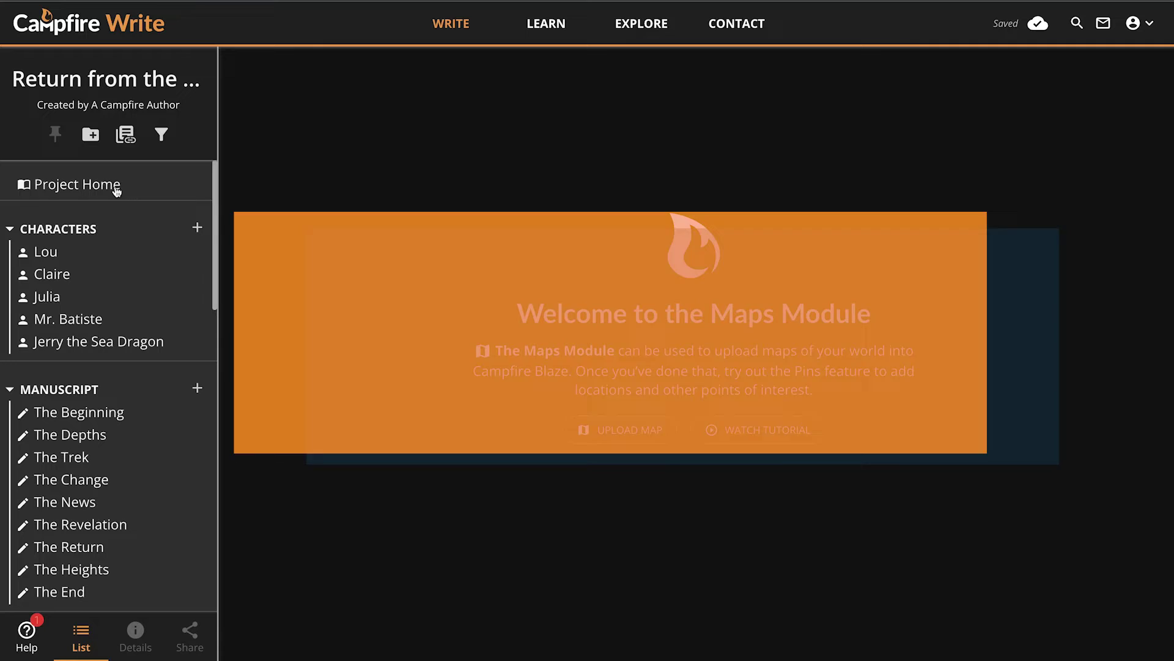
left_click(104, 190)
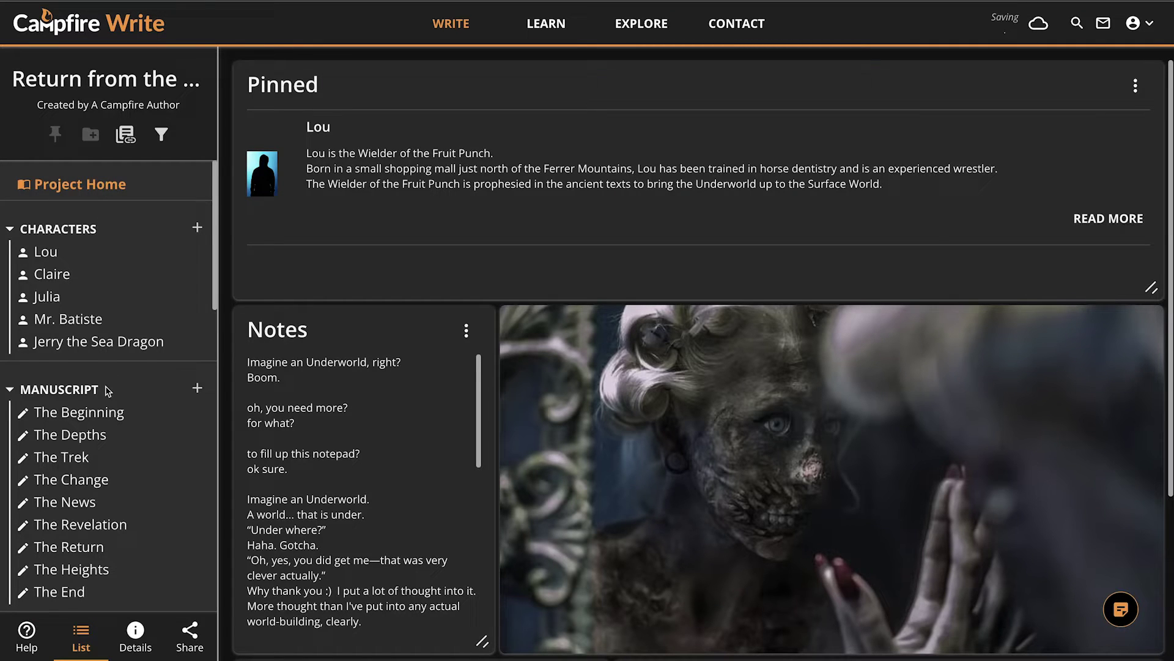
scroll(107, 390, "down", 2)
scroll(107, 390, "down", 5)
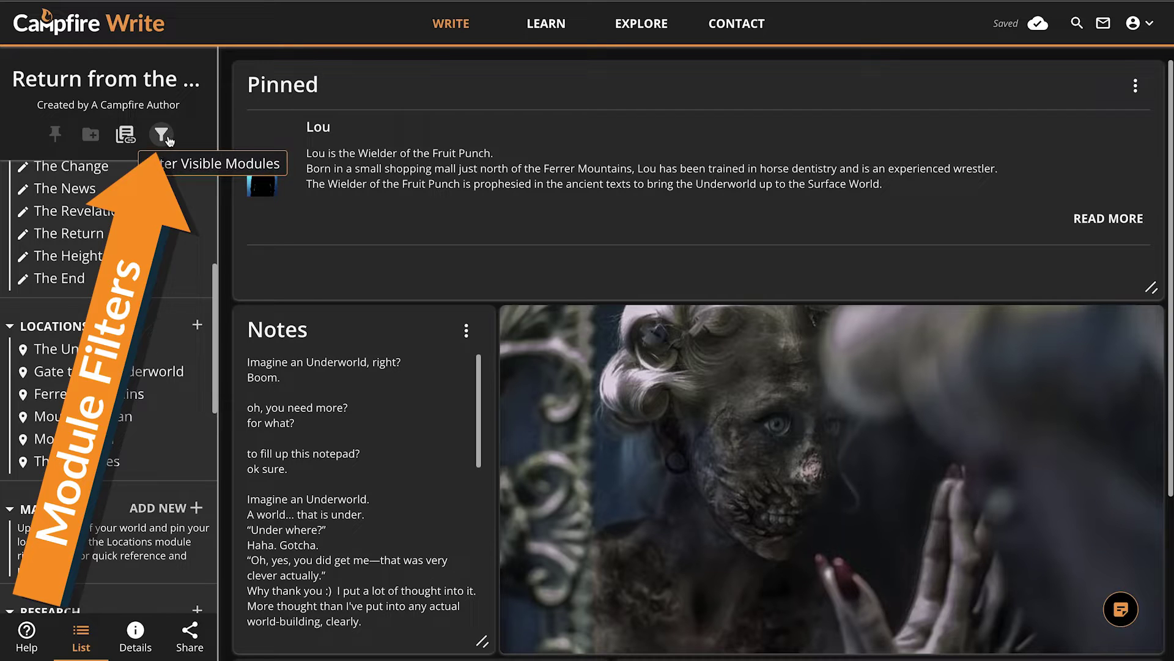
left_click(167, 138)
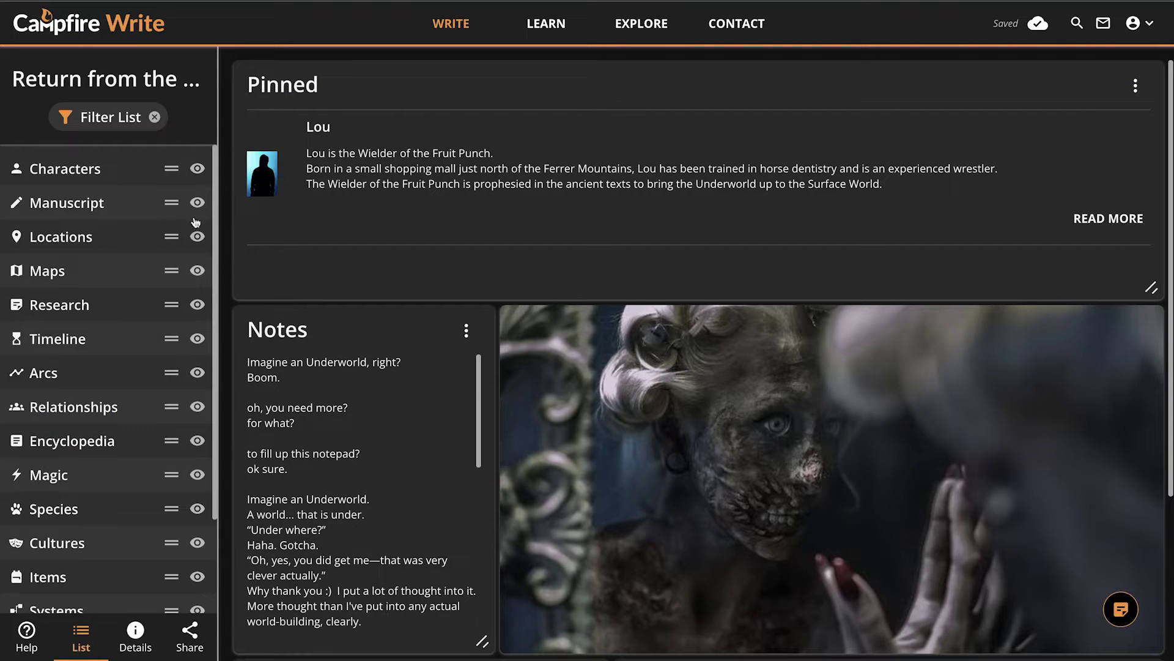
left_click(198, 271)
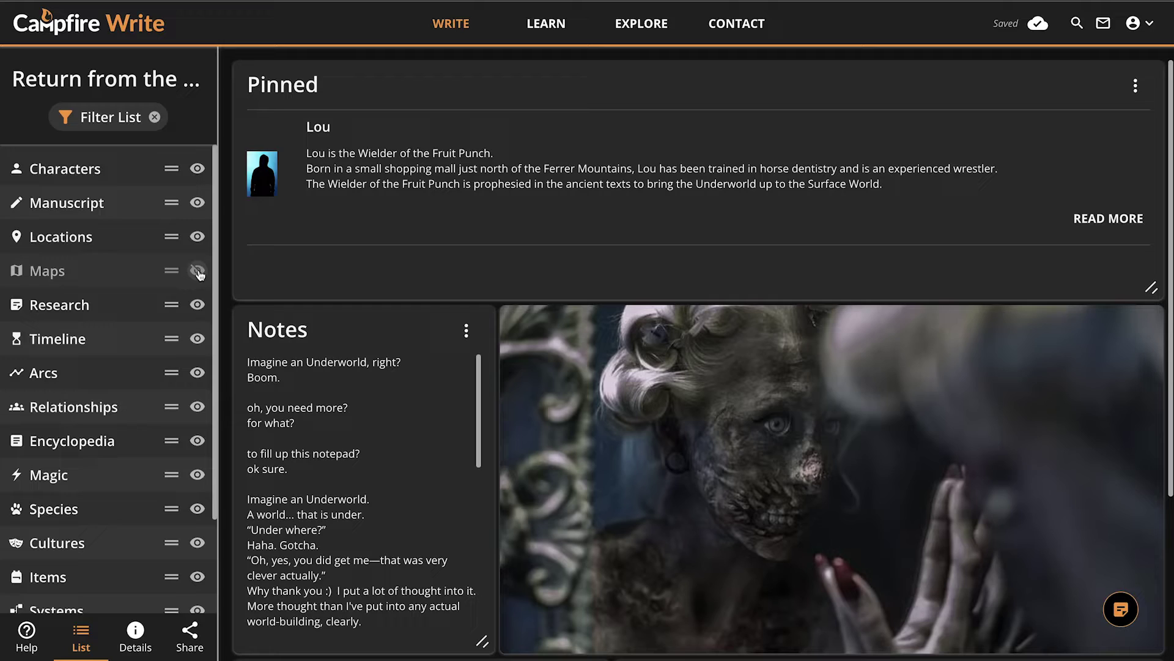
left_click(197, 271)
Close the module filter list and add a New Map in the Maps section.
left_click(154, 117)
scroll(122, 411, "down", 1)
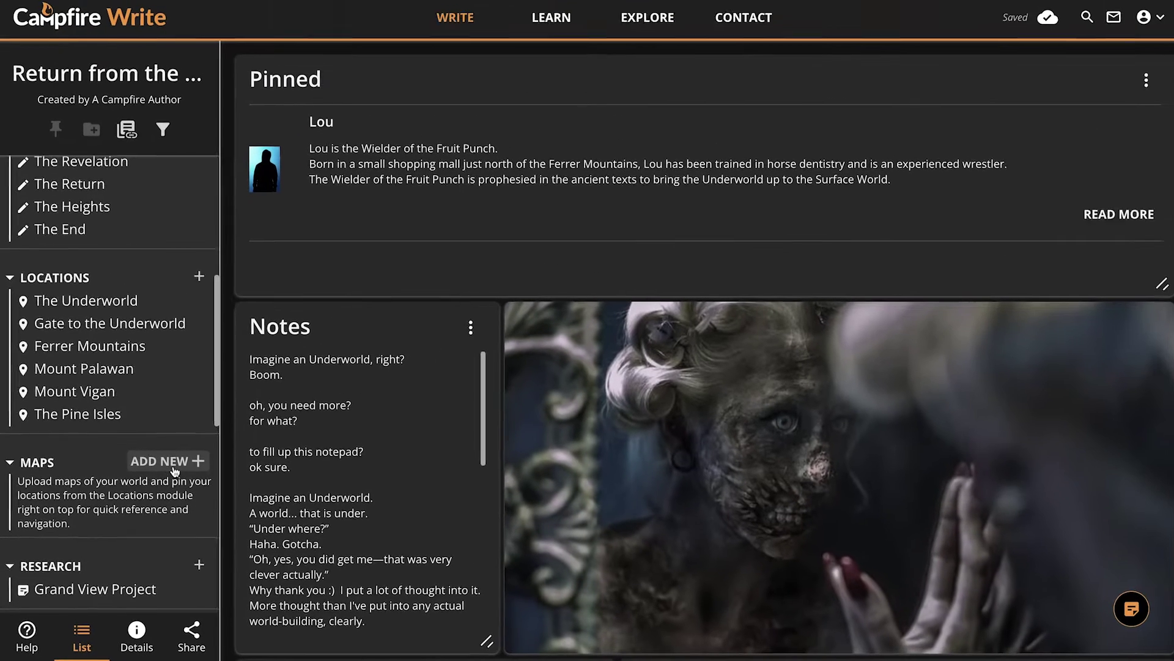
left_click(174, 471)
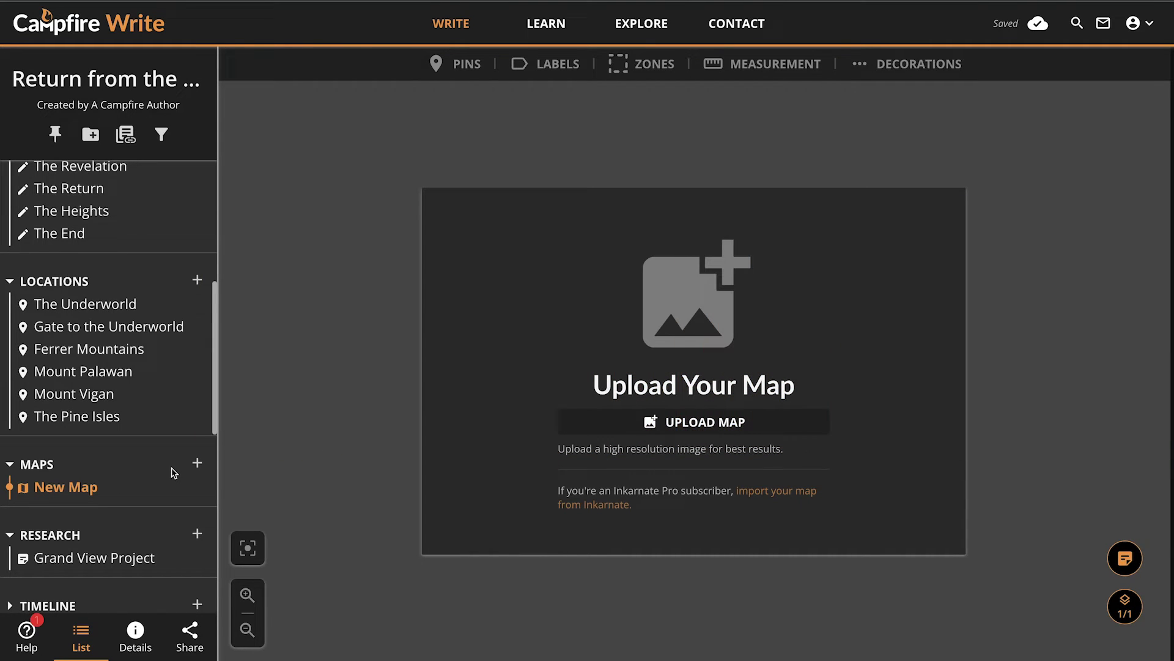
Pick the fantasy map picture in the Select an Image gallery and confirm it.
left_click(695, 431)
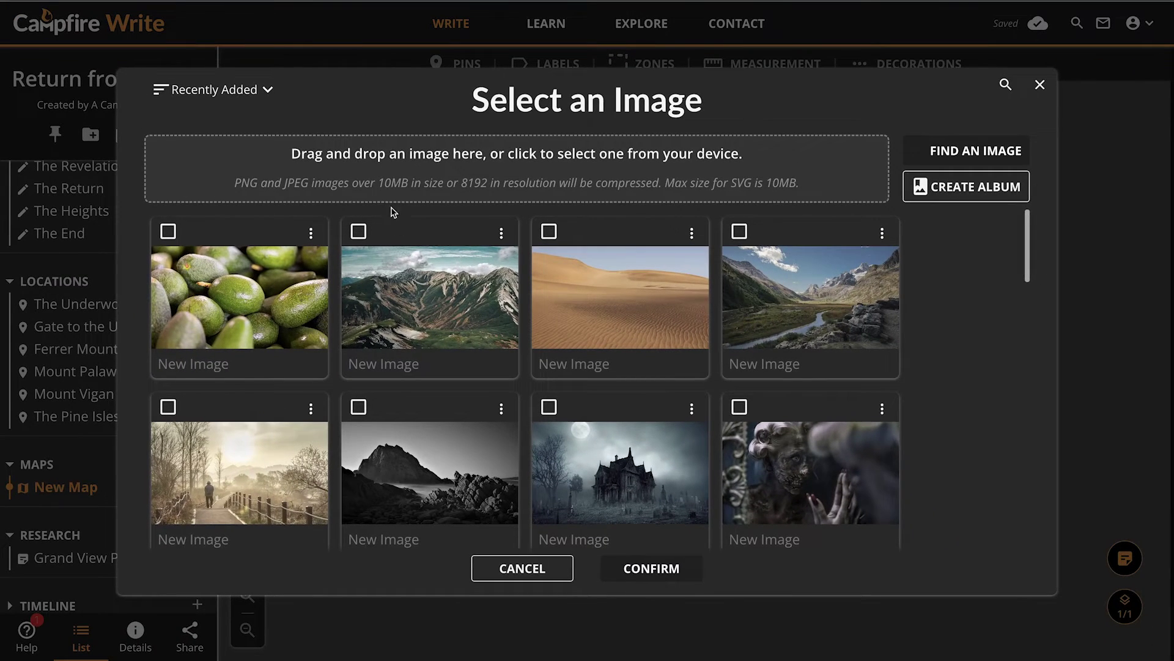
scroll(457, 218, "down", 8)
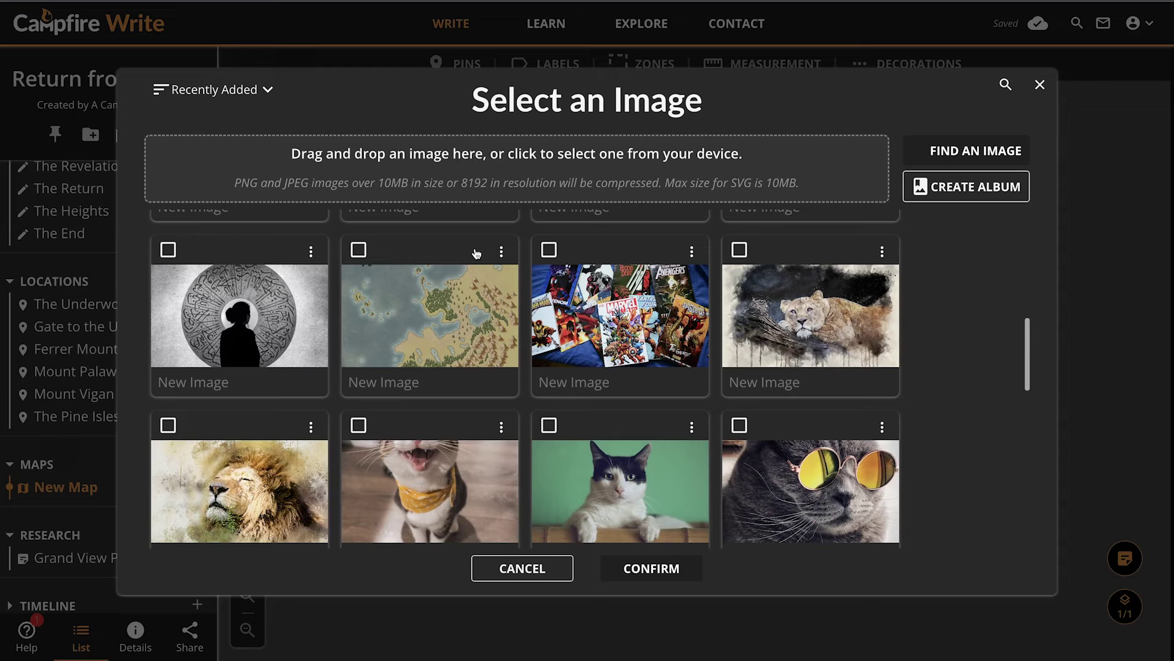
left_click(459, 310)
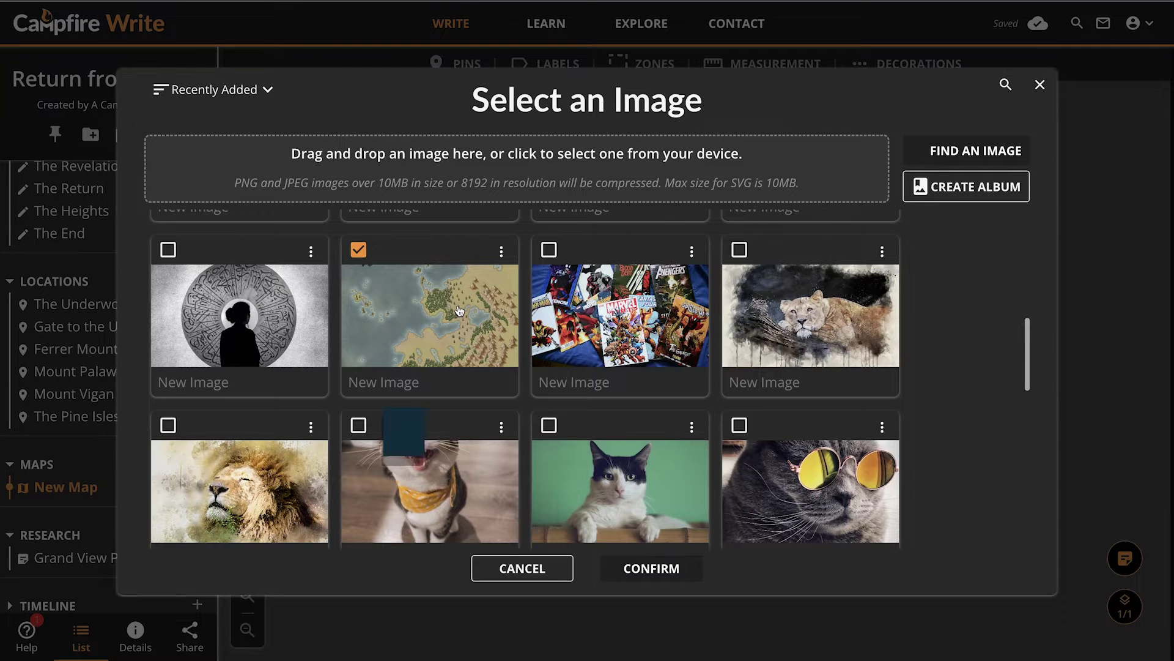
left_click(663, 568)
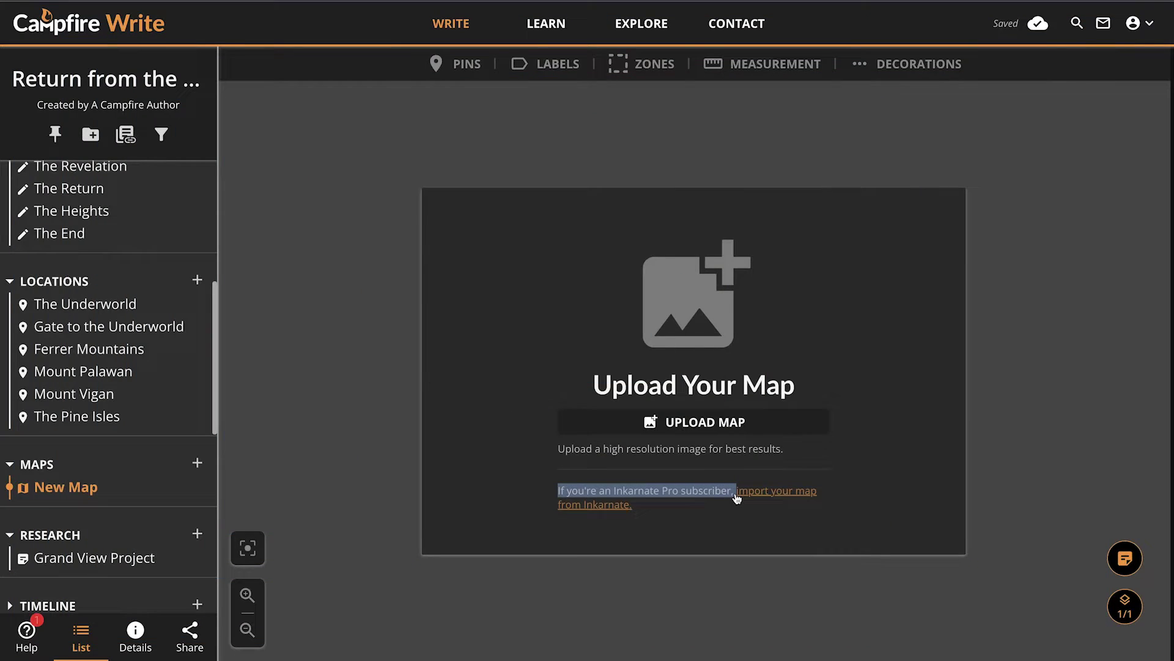
Import the map from Inkarnate by pasting its public image link and replacing the image.
left_click(737, 497)
left_click(610, 400)
type("https://api2.inkarnate.com/api/embedScenes/VVk8zR/previewImage")
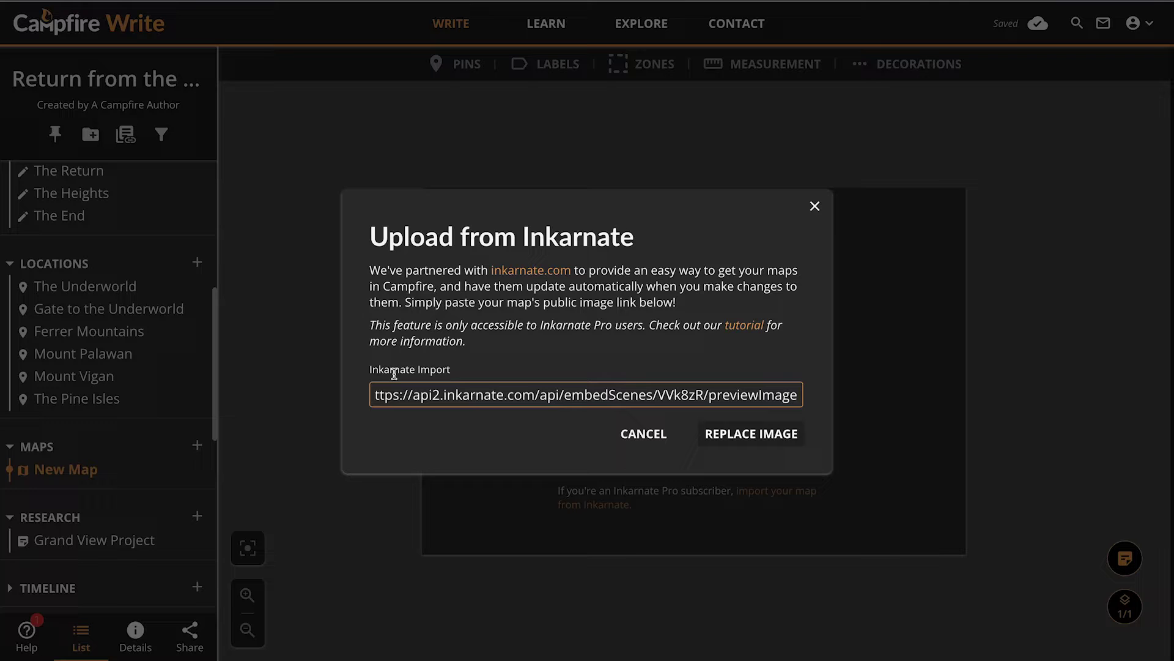
left_click(472, 376)
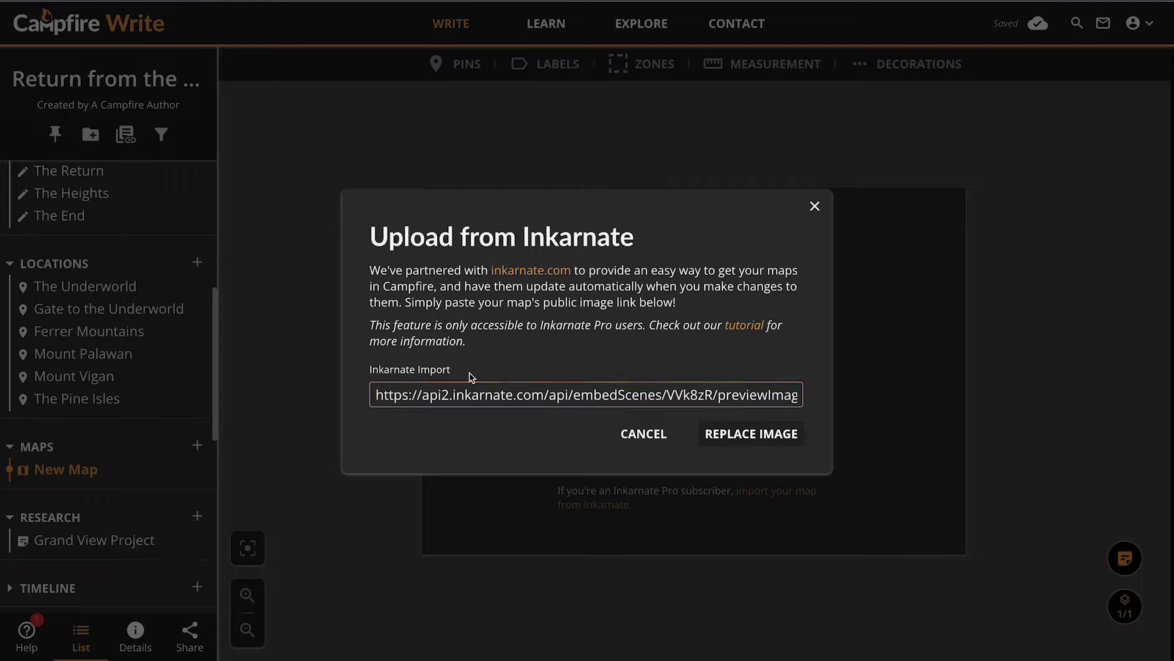
left_click(713, 433)
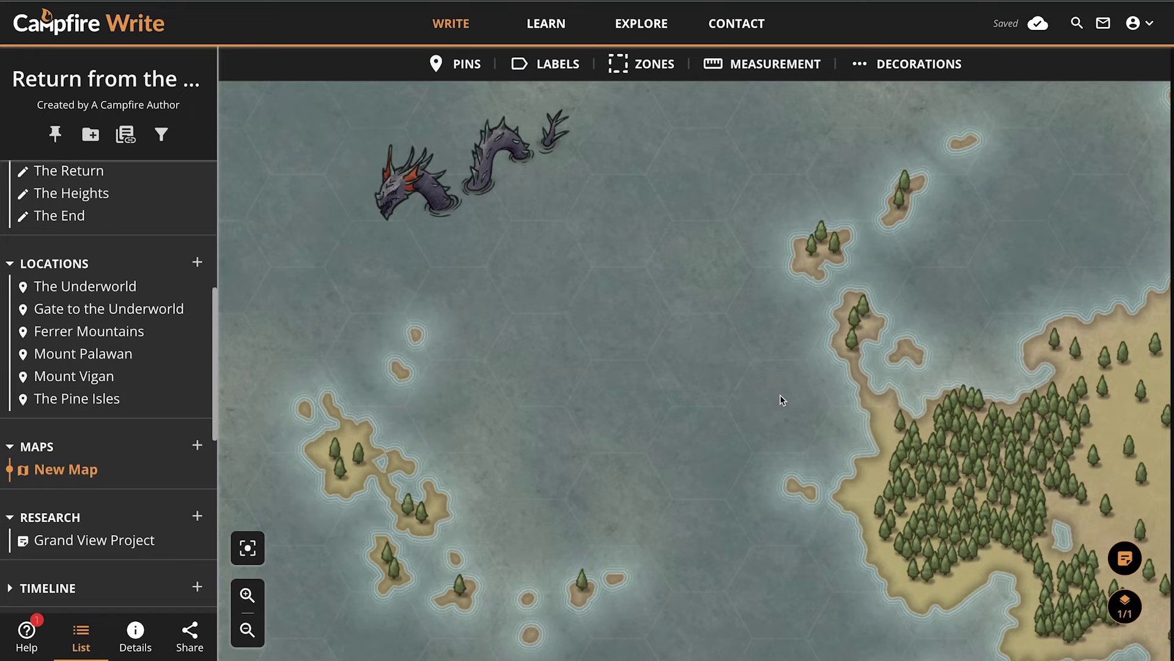
Preview the map's right-click actions, then dismiss them without choosing one.
right_click(735, 331)
mouse_move(813, 496)
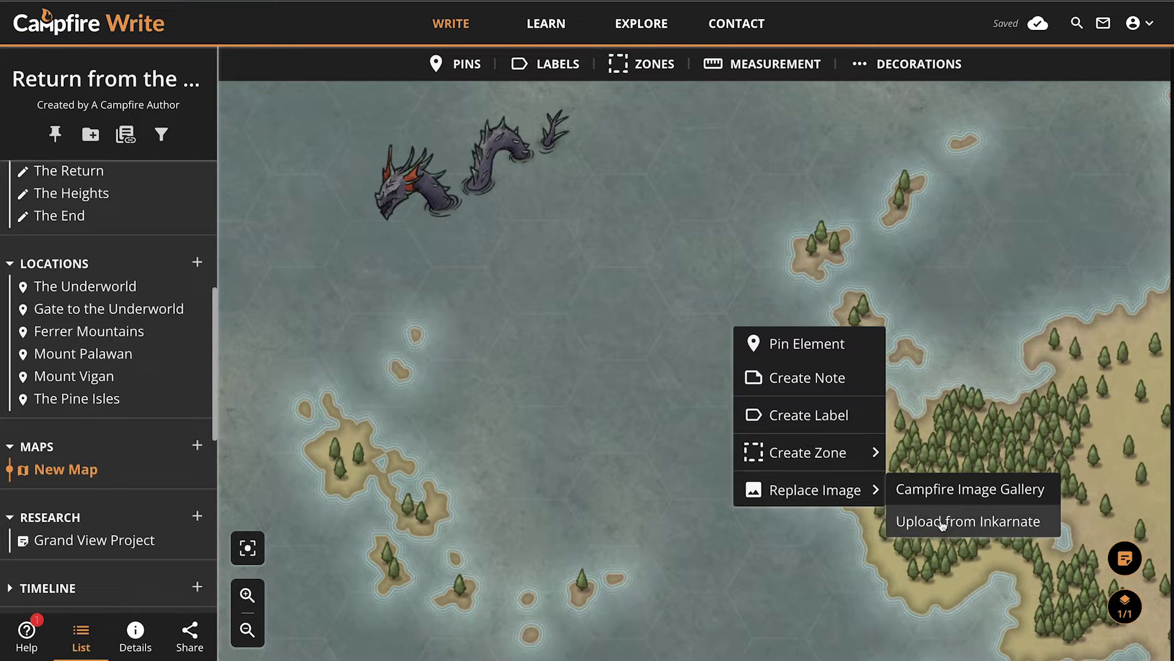
left_click(725, 353)
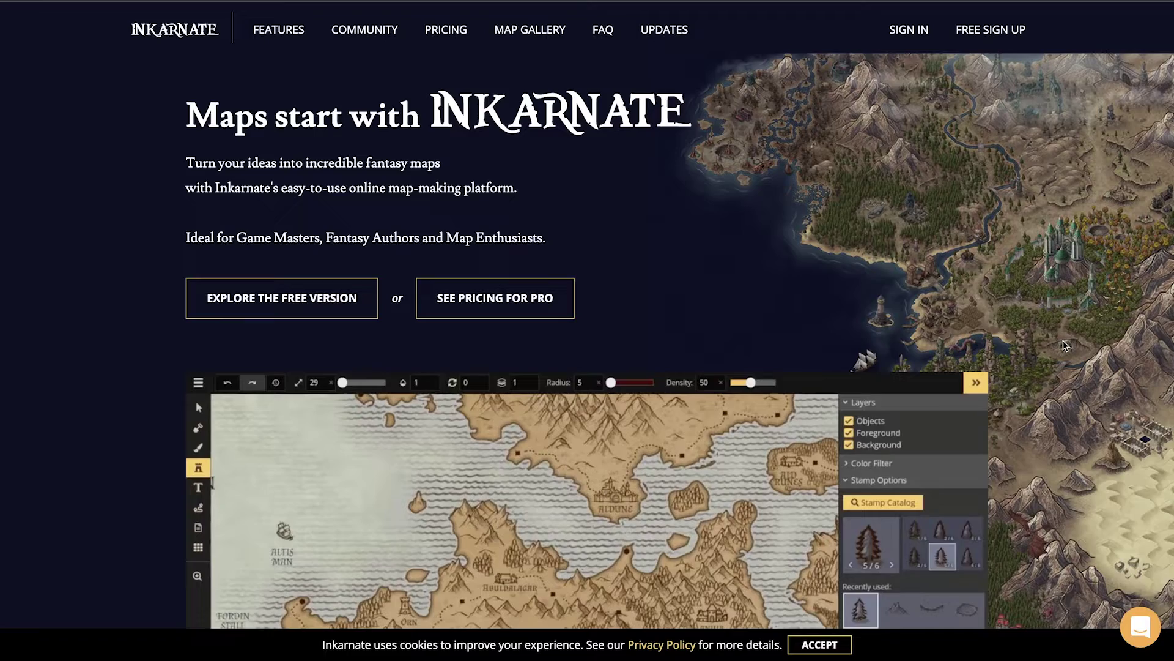
scroll(1064, 344, "down", 20)
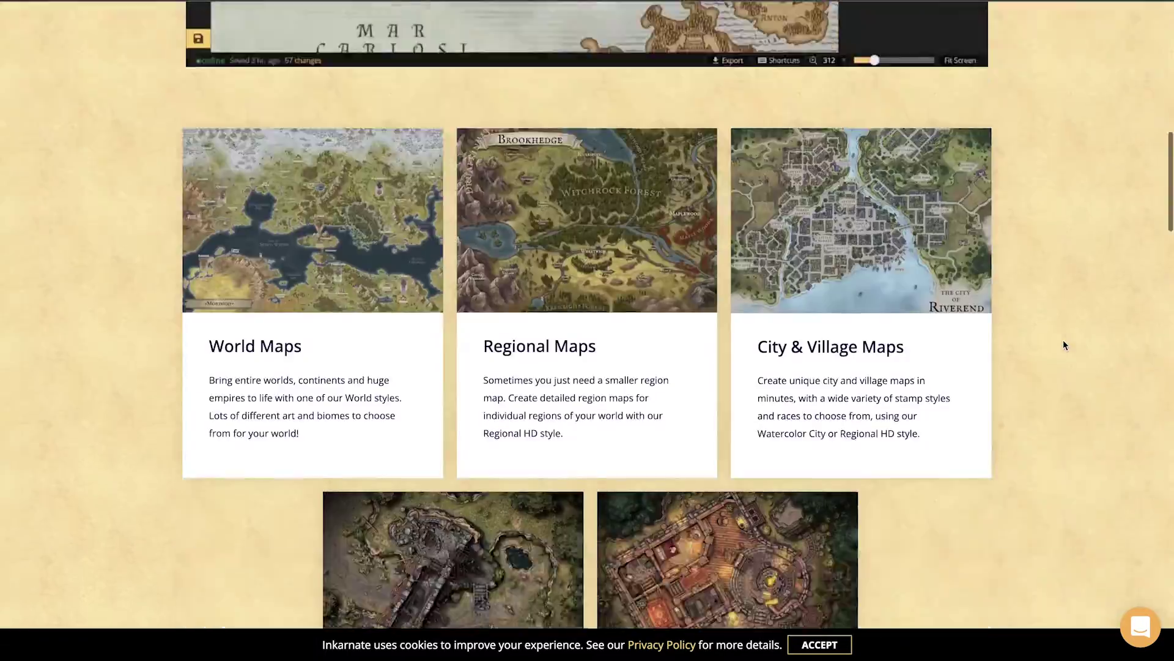
scroll(1064, 344, "up", 20)
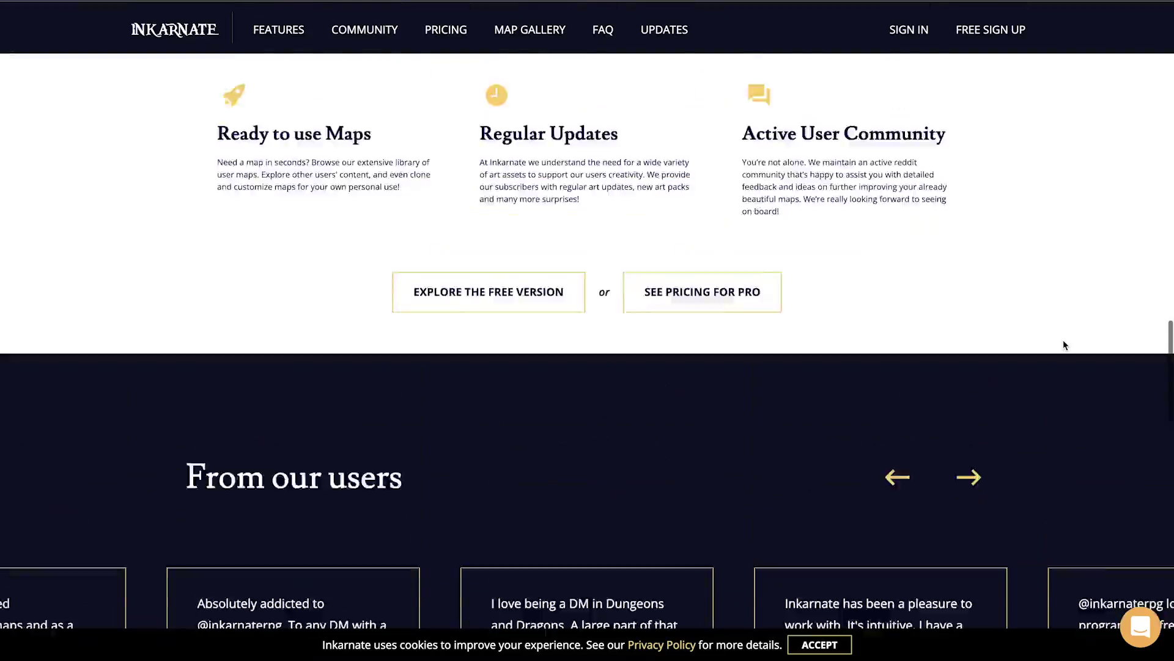
scroll(1063, 344, "up", 8)
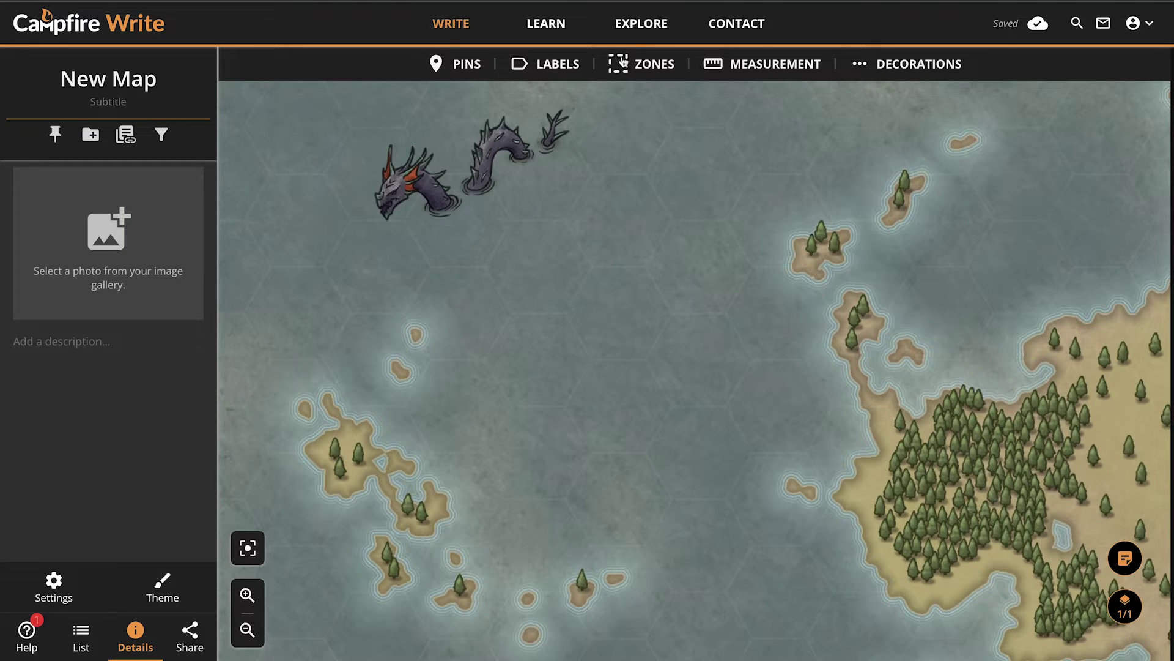
left_click(473, 65)
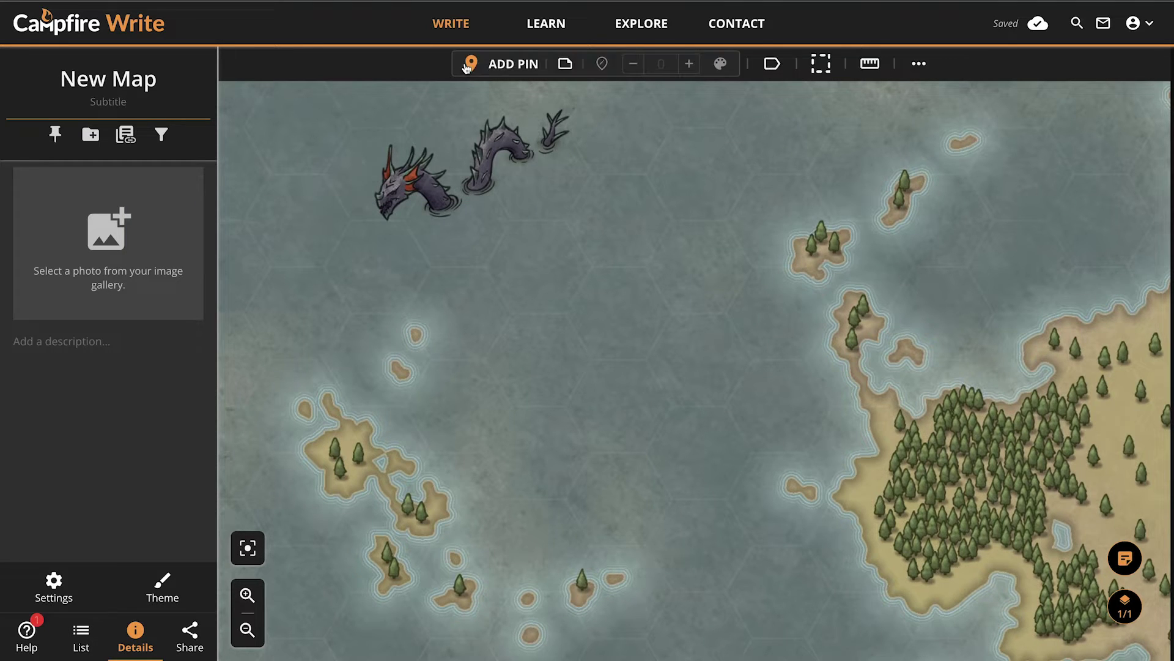
left_click(768, 64)
left_click(938, 64)
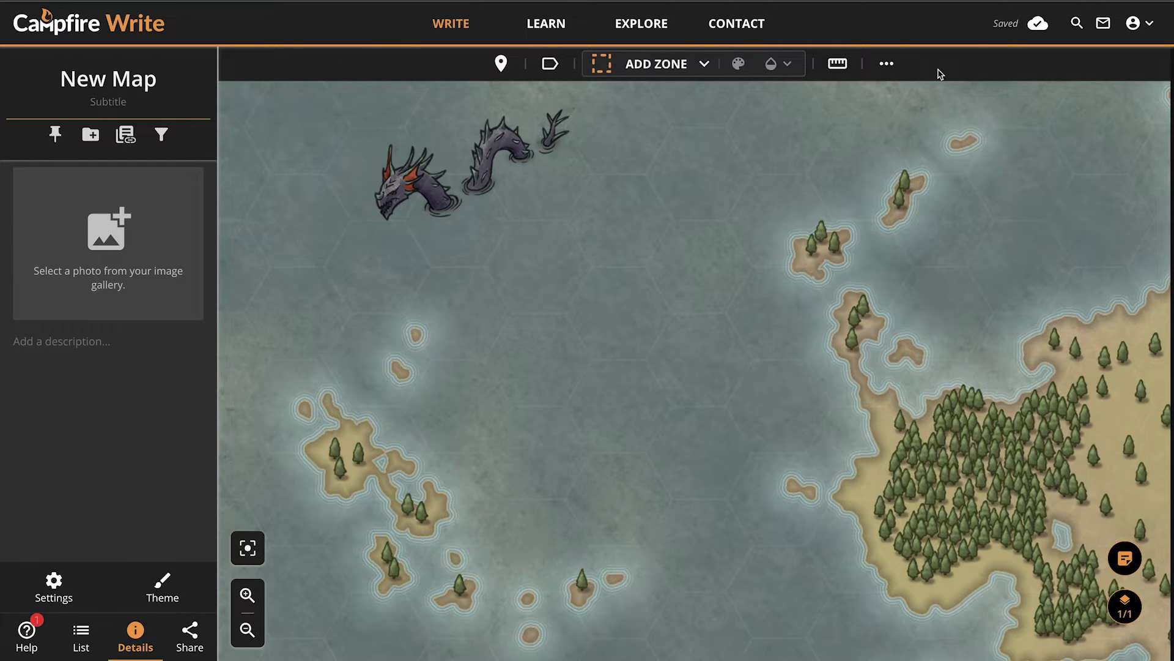
left_click(838, 65)
left_click(886, 66)
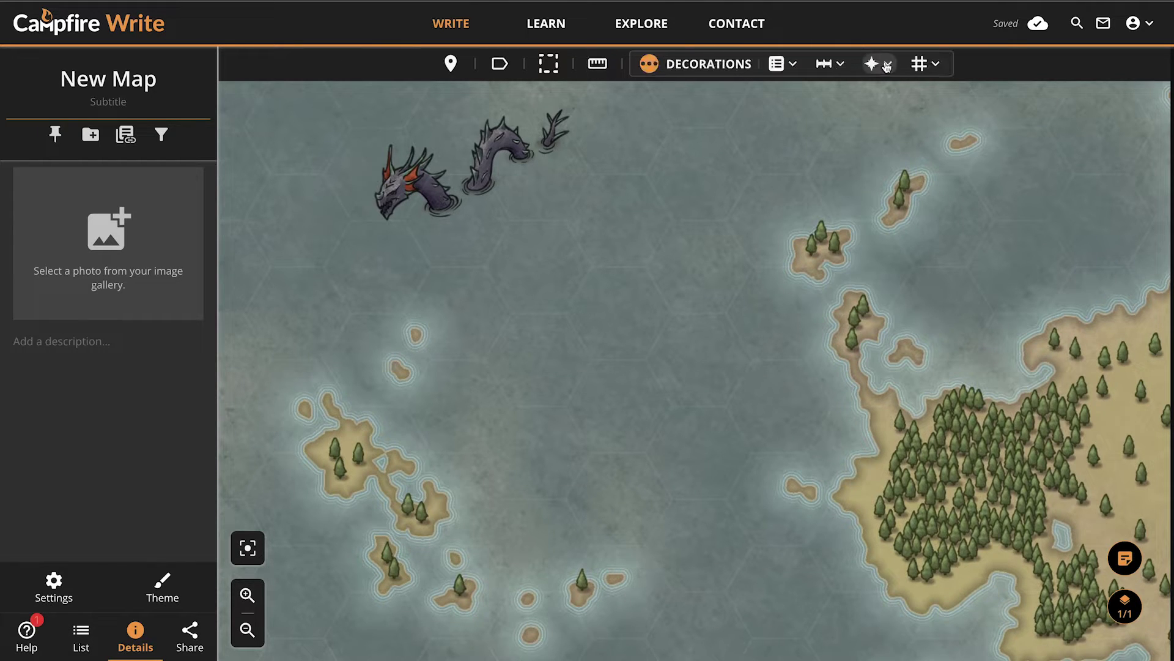
left_click(652, 64)
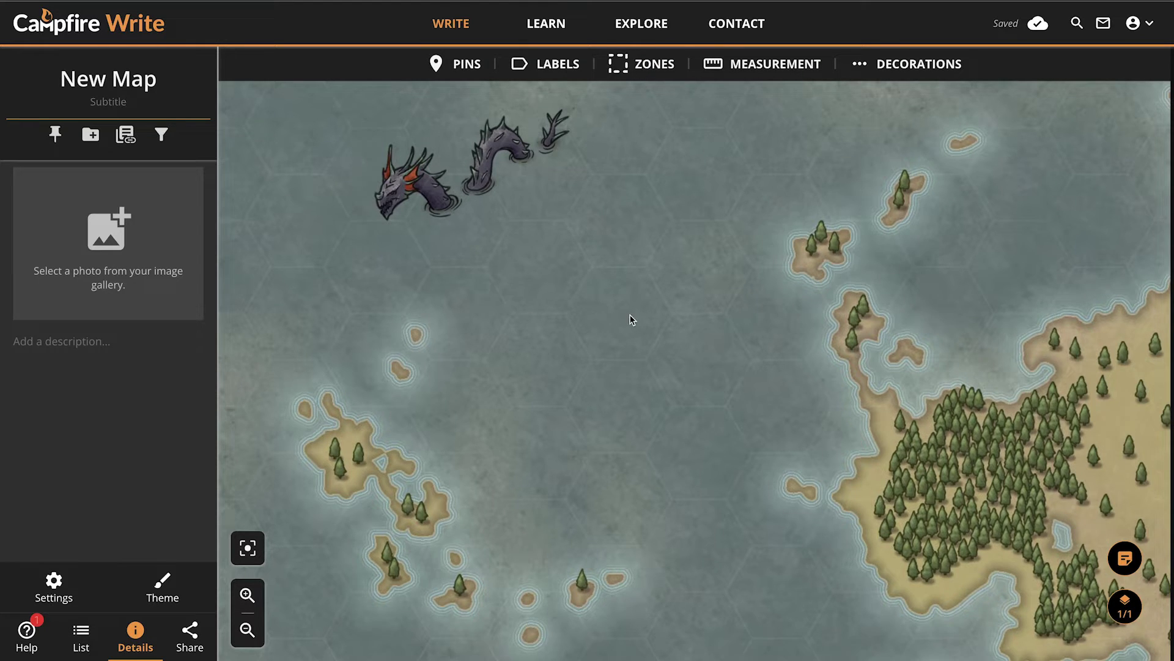
Pan toward the forested coast, check the right-click menu, and zoom out twice to see the whole map.
left_click_drag(632, 319, 963, 458)
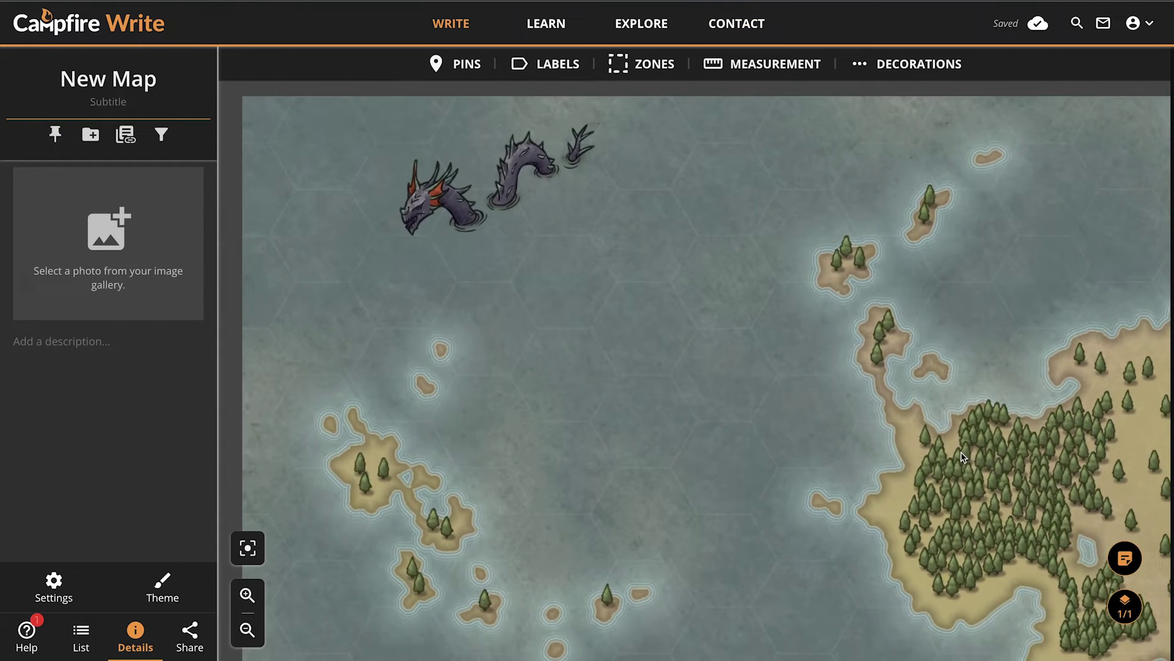
right_click(963, 458)
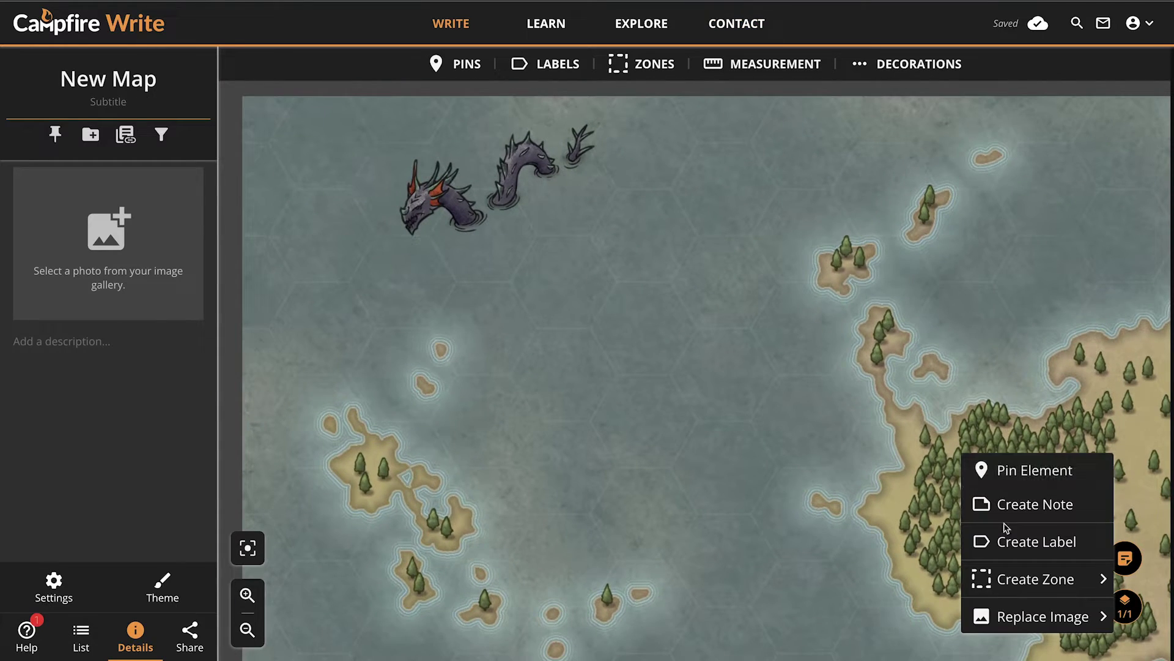
mouse_move(983, 624)
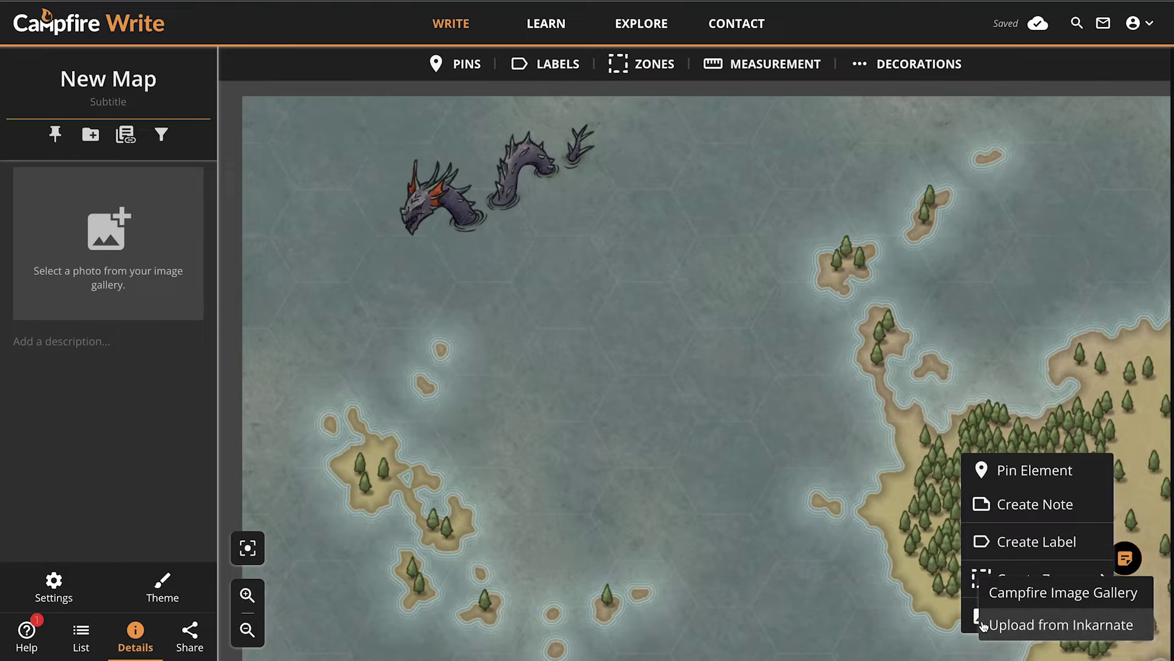
left_click(910, 433)
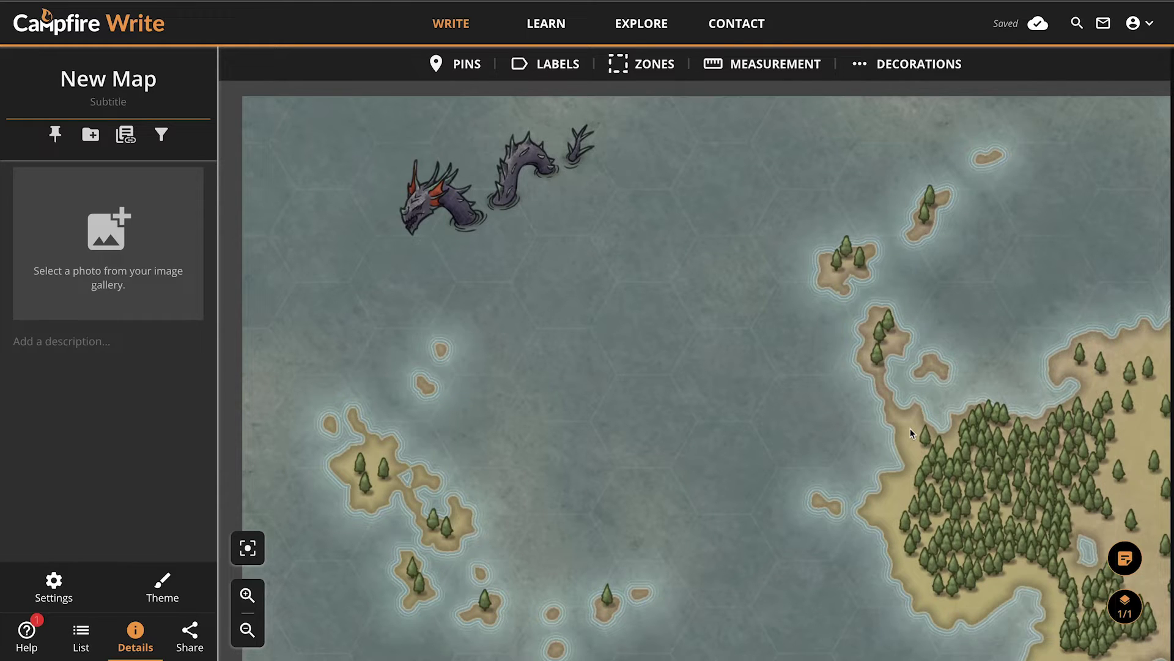
left_click(246, 630)
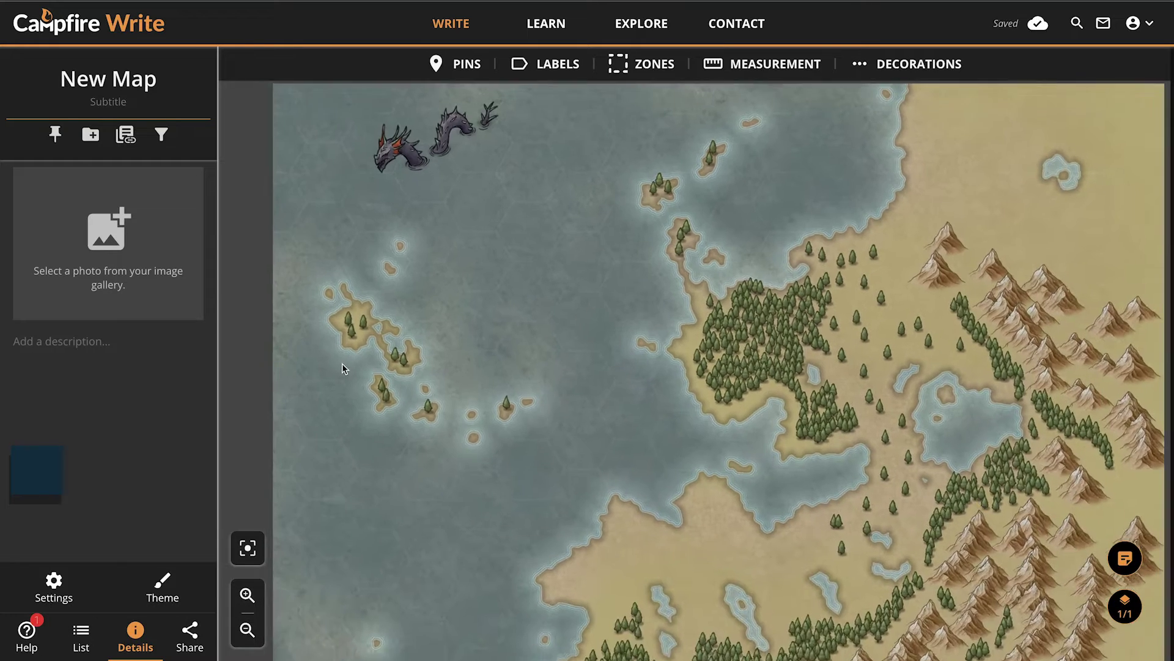
left_click(246, 630)
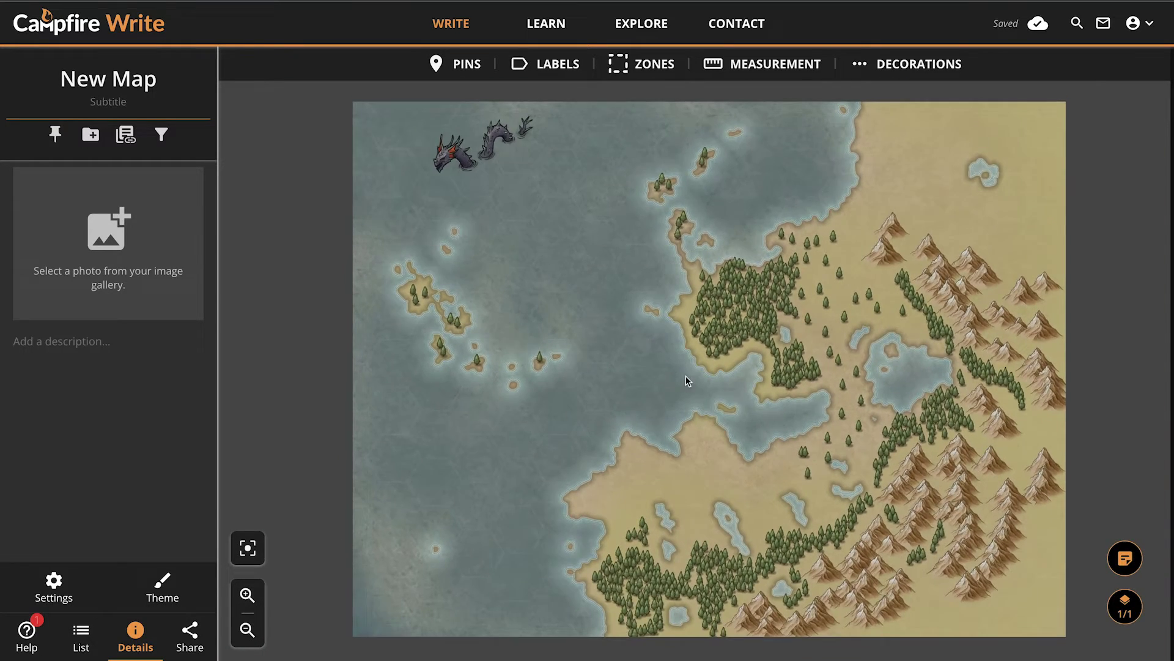
scroll(687, 380, "down", 1)
scroll(687, 380, "up", 1)
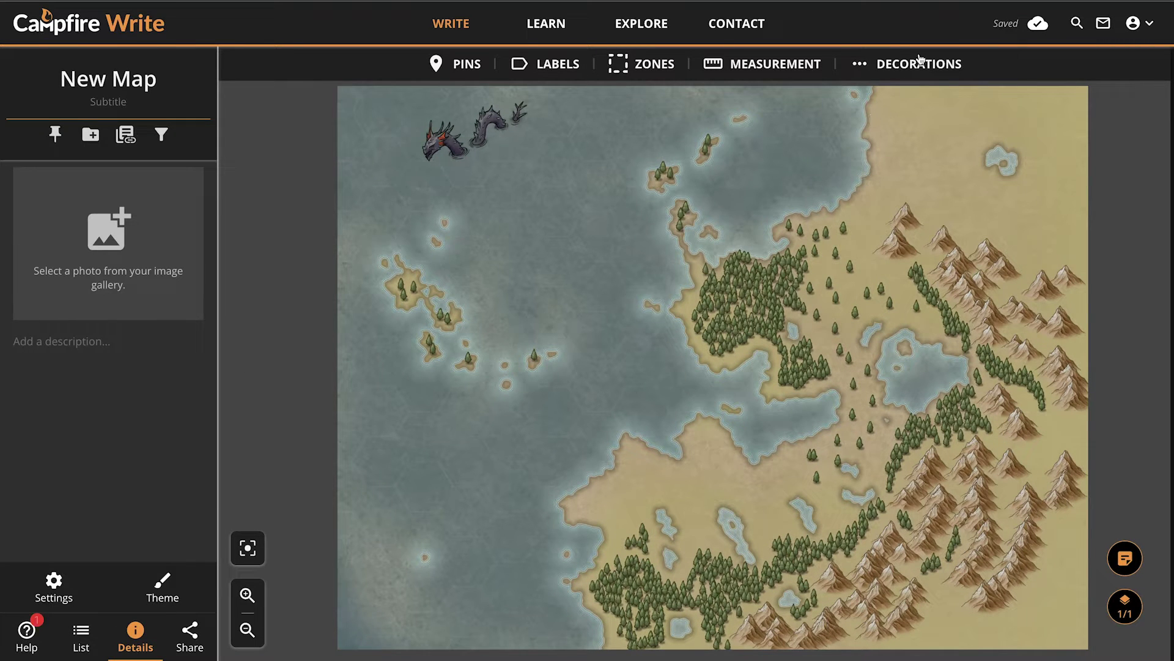
Switch the map toolbar to Pins and choose Add Pin for the Create a New Pin dialog.
left_click(463, 64)
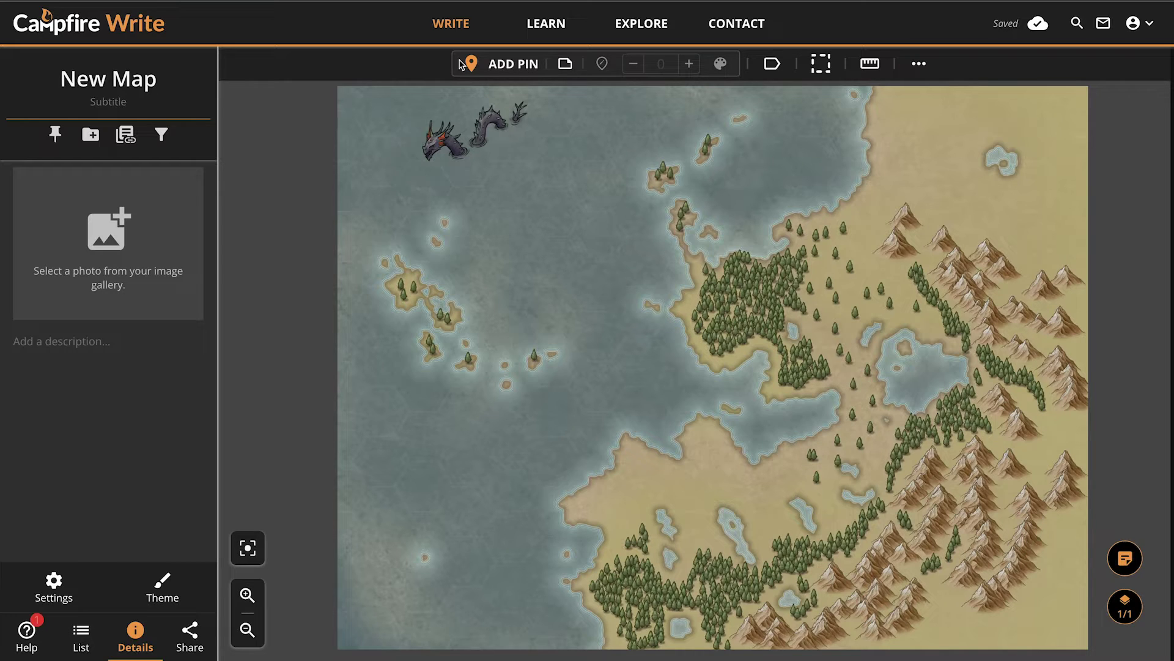
left_click(512, 65)
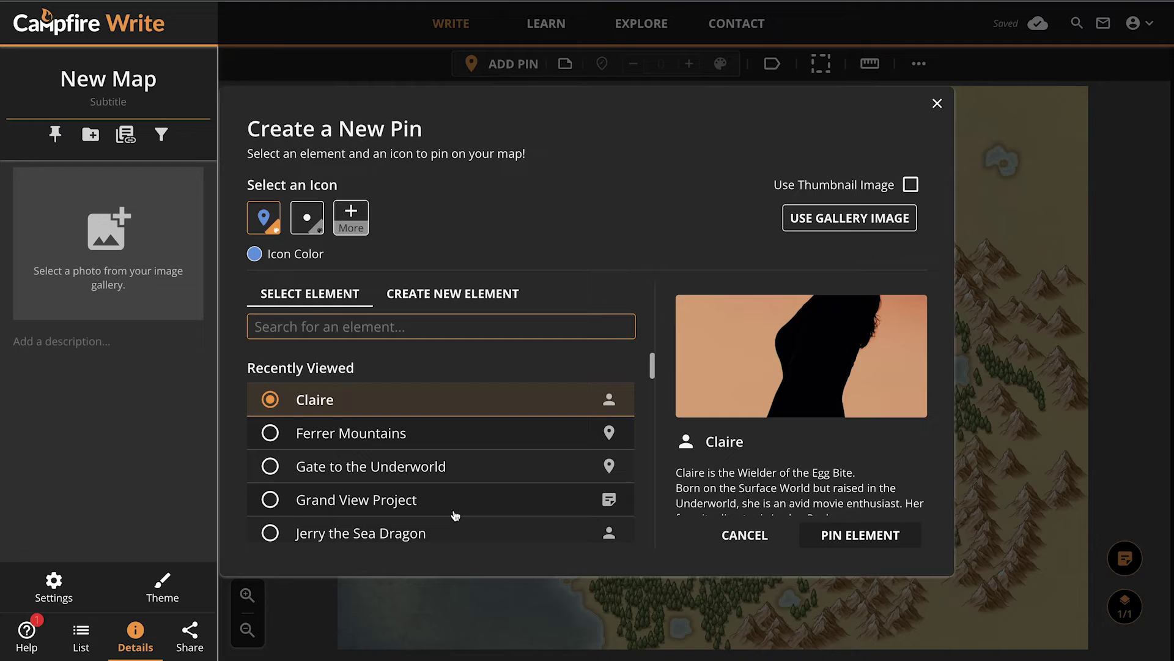
Select Jerry the Sea Dragon, then try the new-element form with 'You can create a new element here!' and 'Any kind of element!'.
left_click(438, 537)
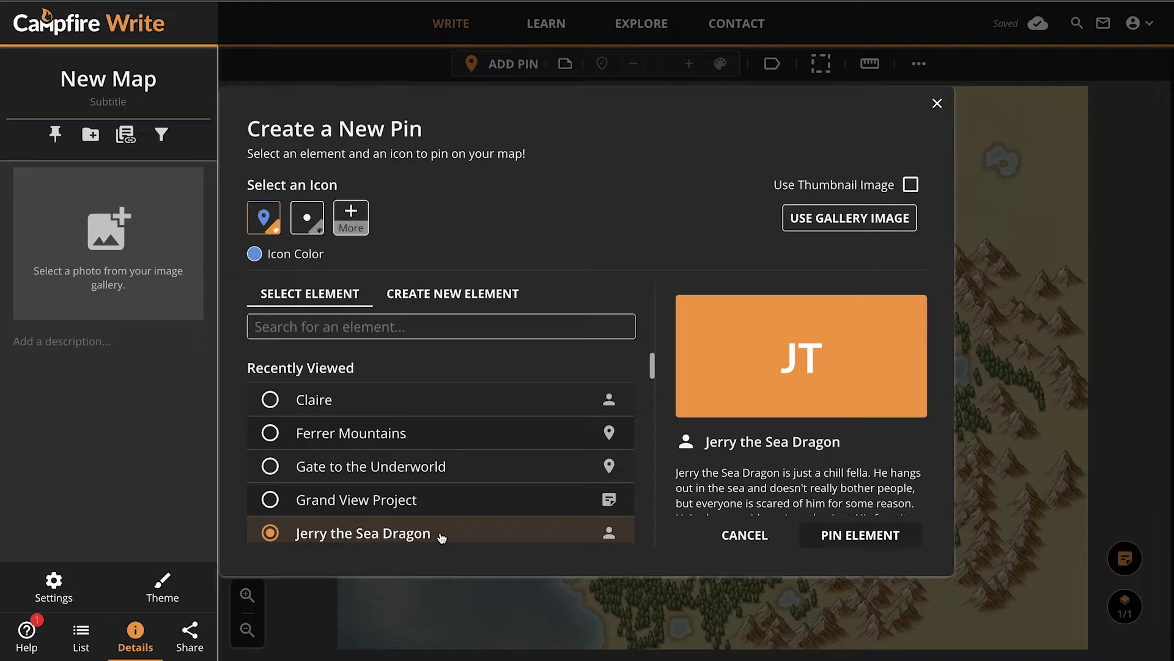
left_click(460, 300)
type("You can create a new element here!")
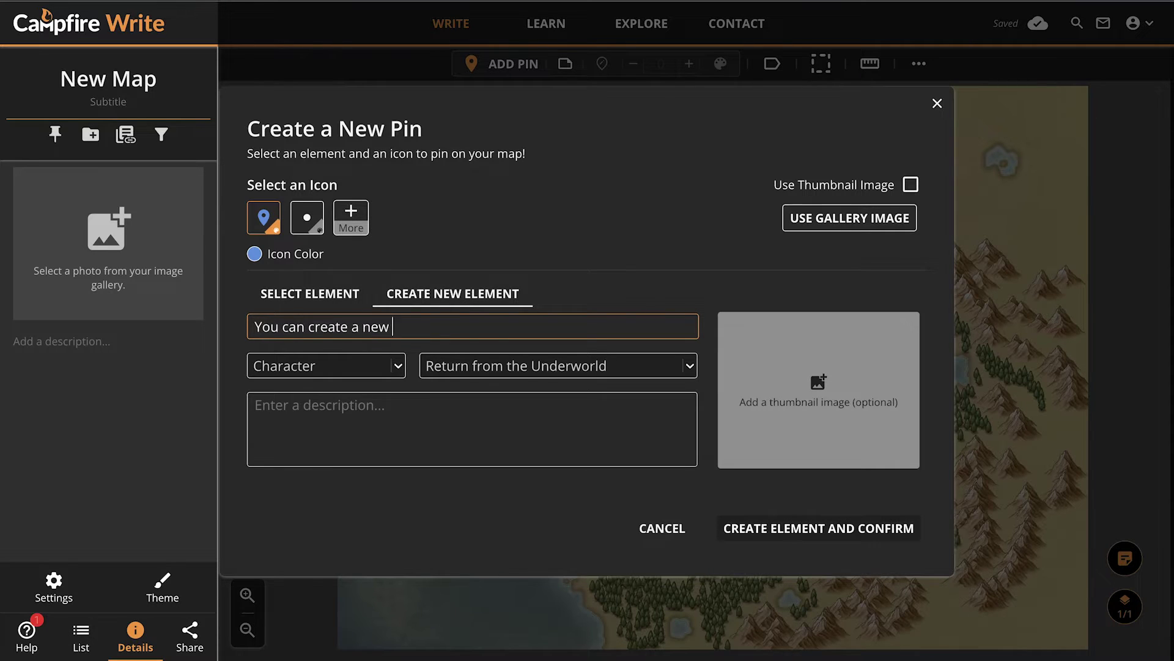
left_click(367, 366)
left_click(354, 419)
left_click(440, 422)
type("Any kind of element!")
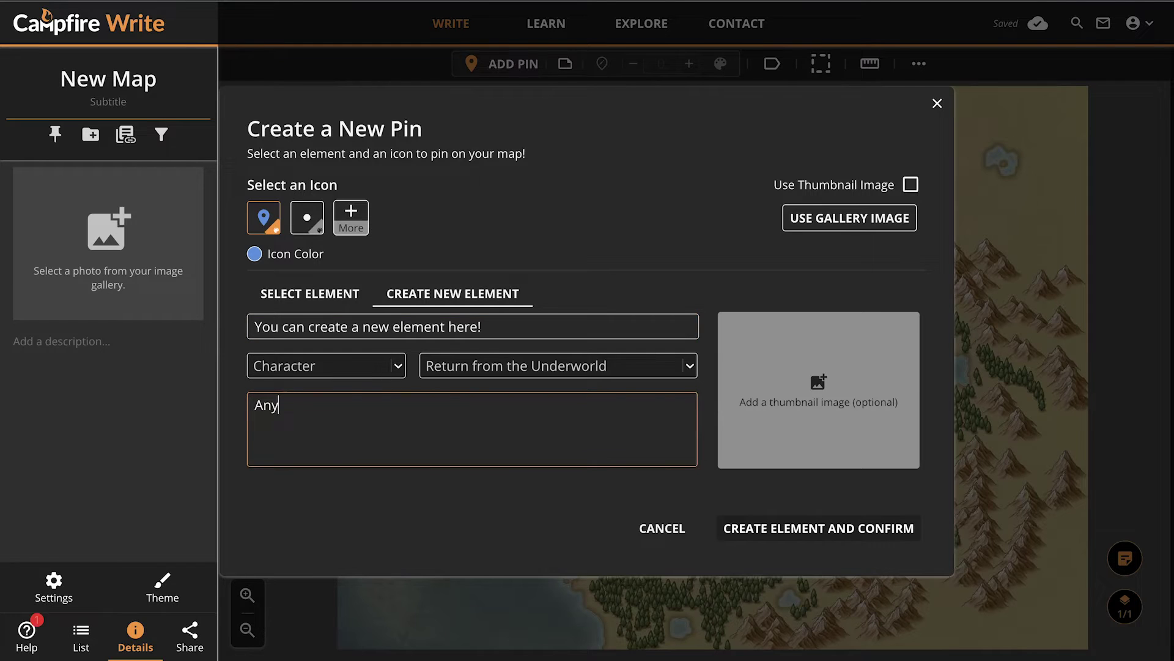
left_click(329, 294)
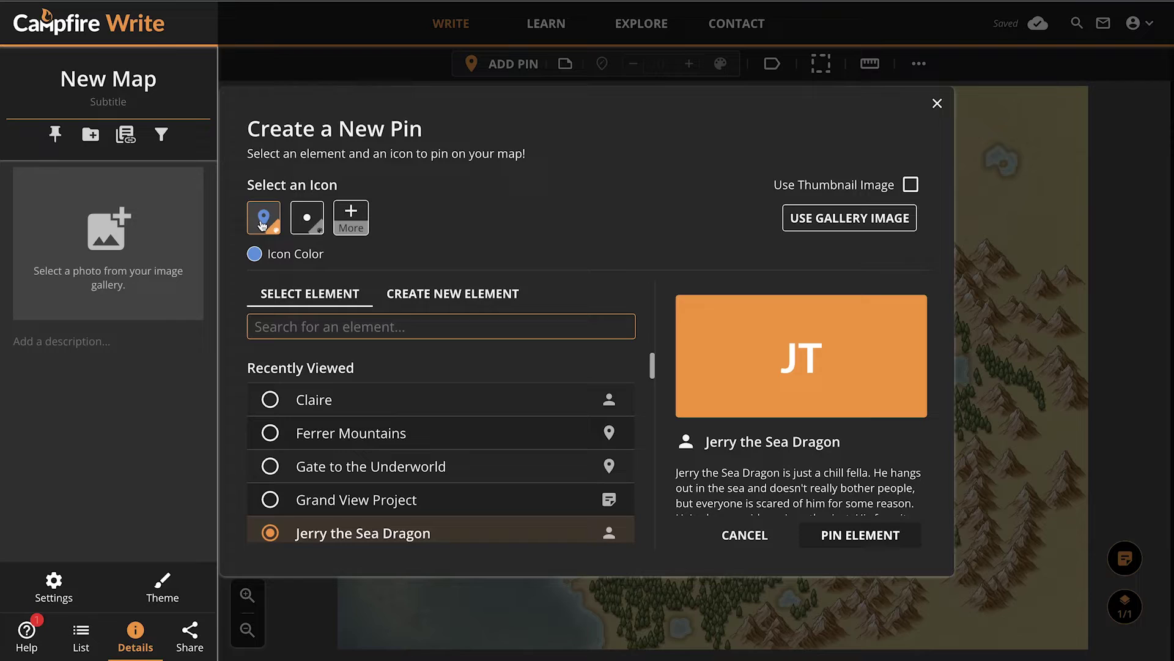
Try pin icons: dot, location marker, then unicorn and sea-serpent from the full collection.
left_click(310, 223)
left_click(263, 217)
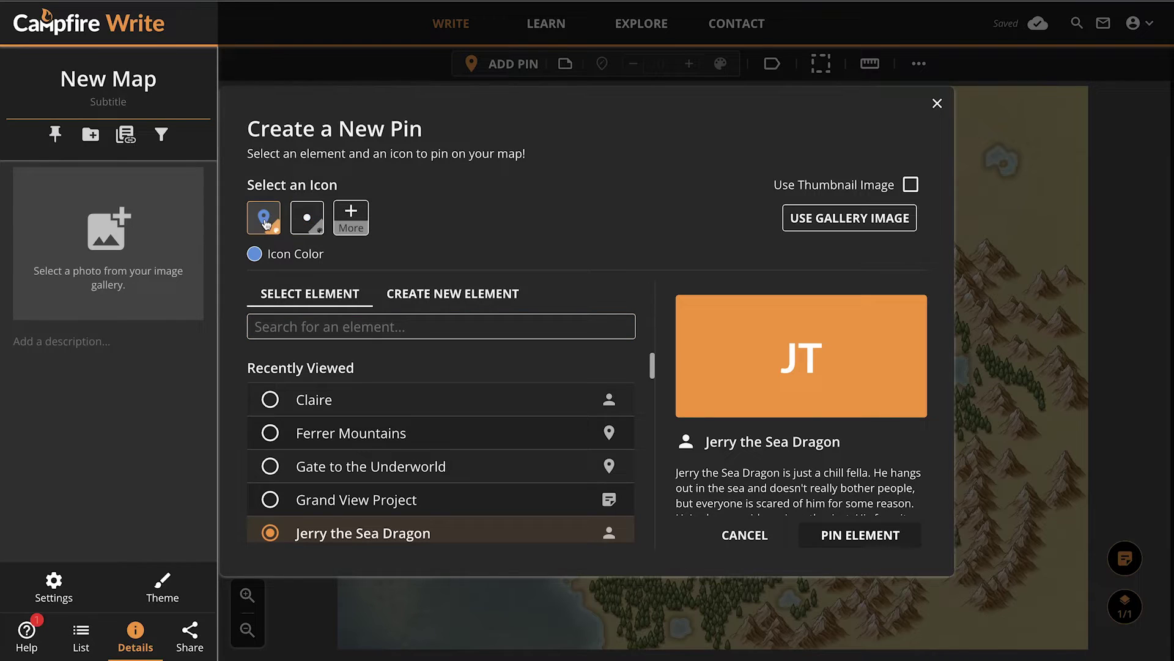
left_click(348, 219)
scroll(529, 434, "down", 15)
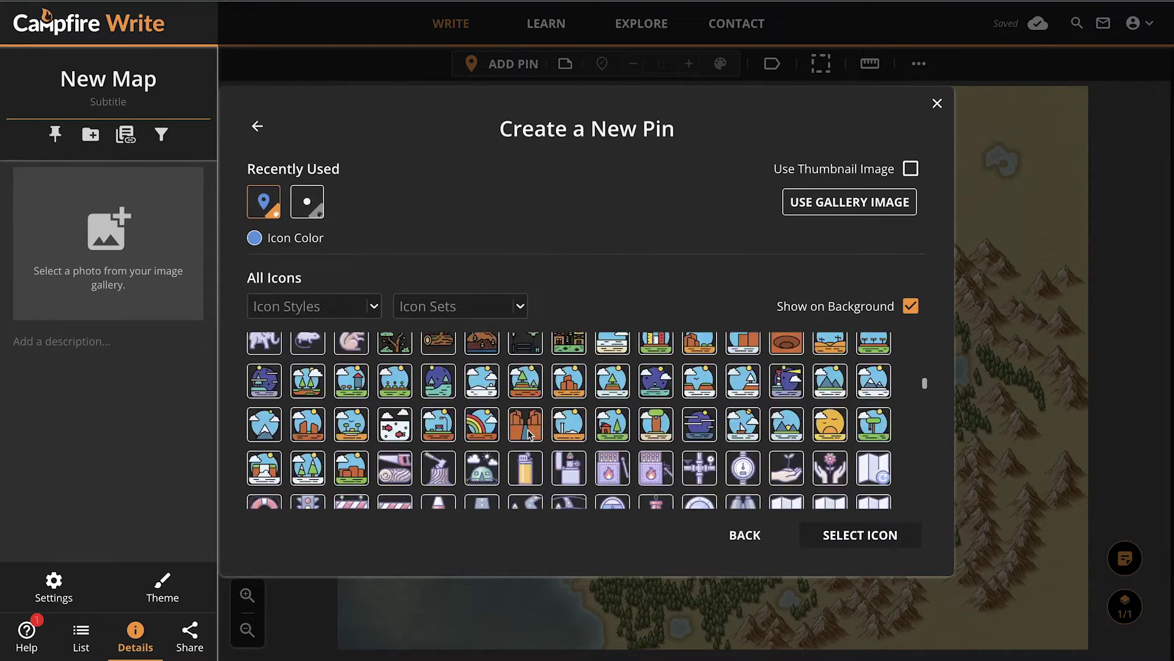
scroll(529, 434, "up", 15)
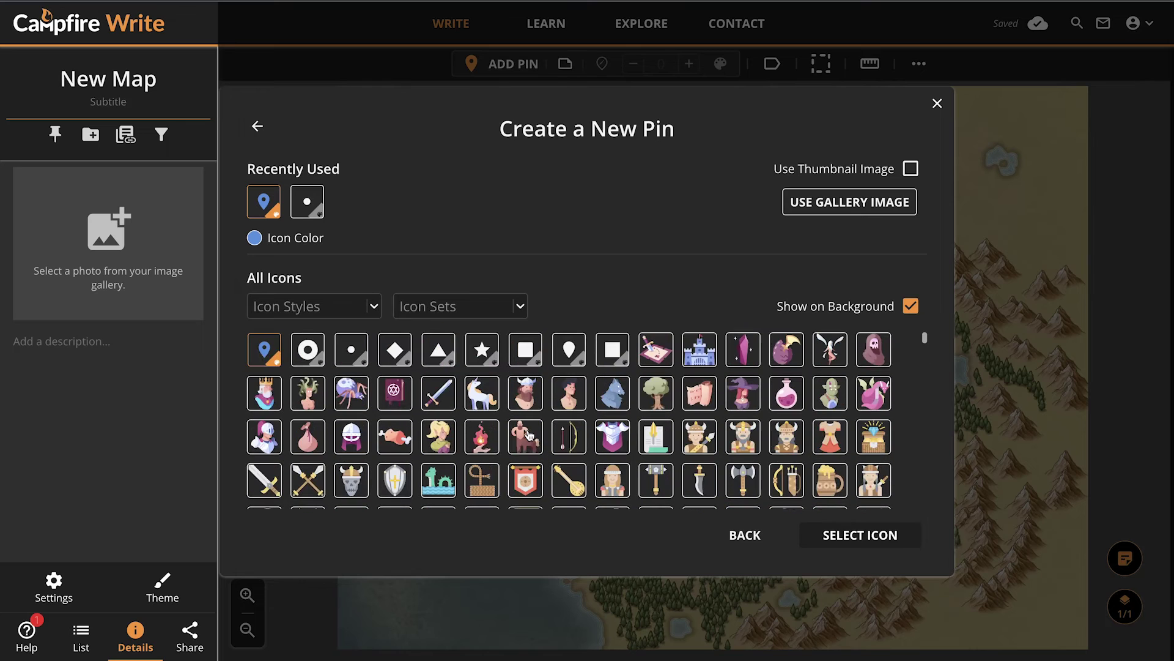
left_click(482, 395)
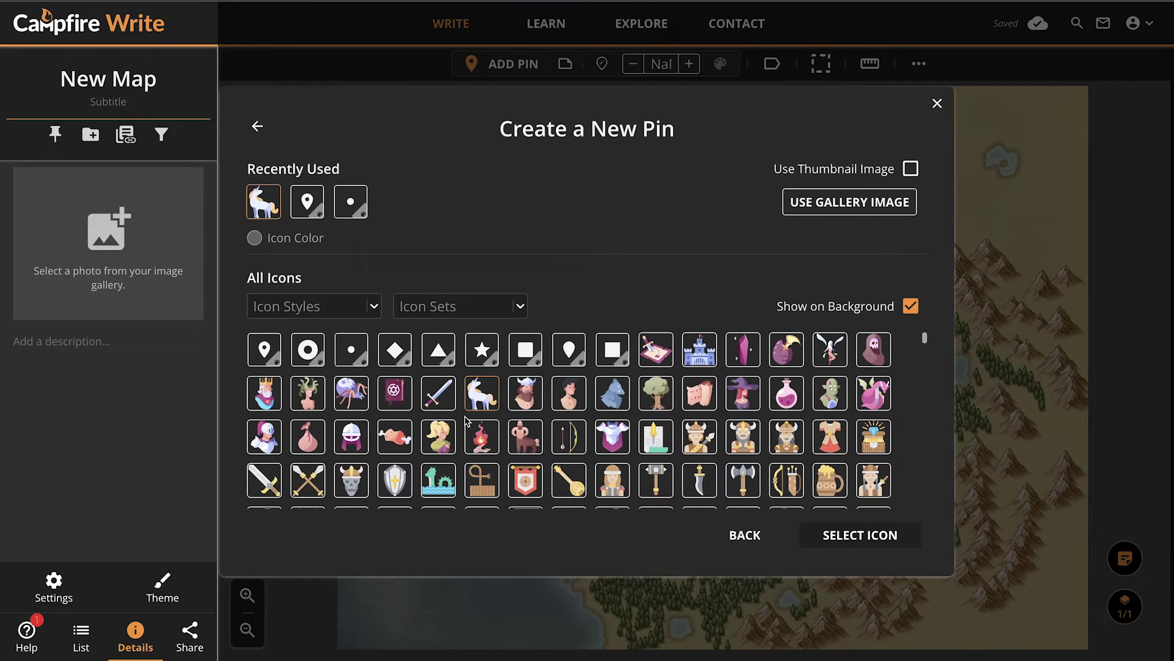
left_click(444, 481)
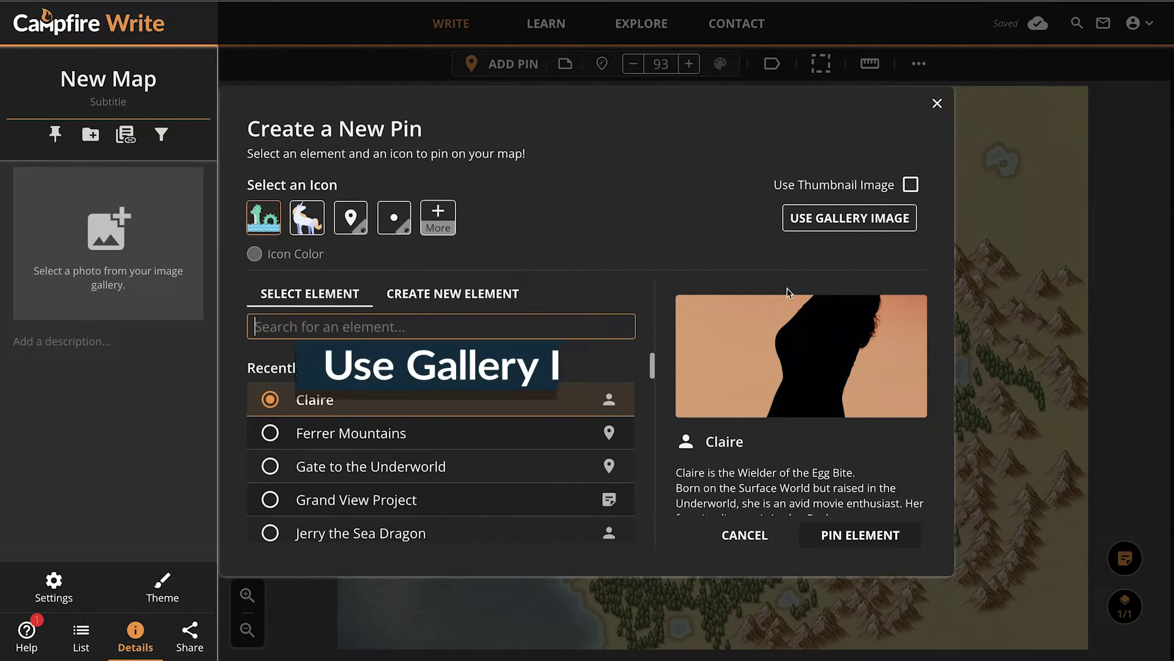
Switch the pin icon to a gallery photo, then Claire's thumbnail, and pin the element.
left_click(845, 219)
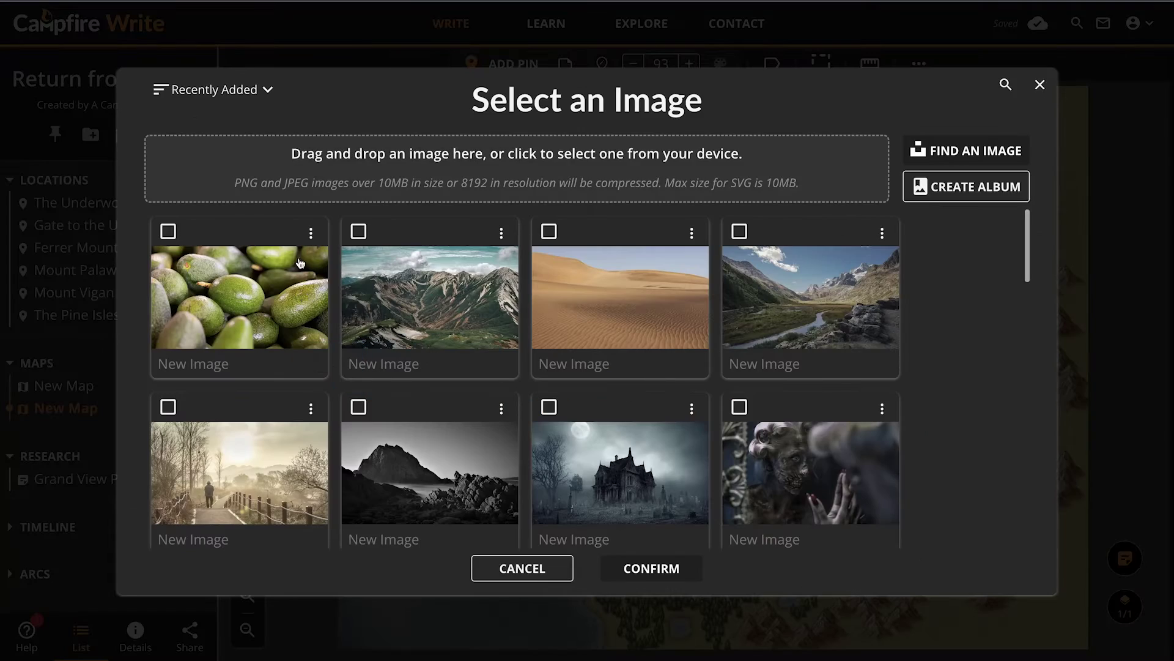
left_click(278, 271)
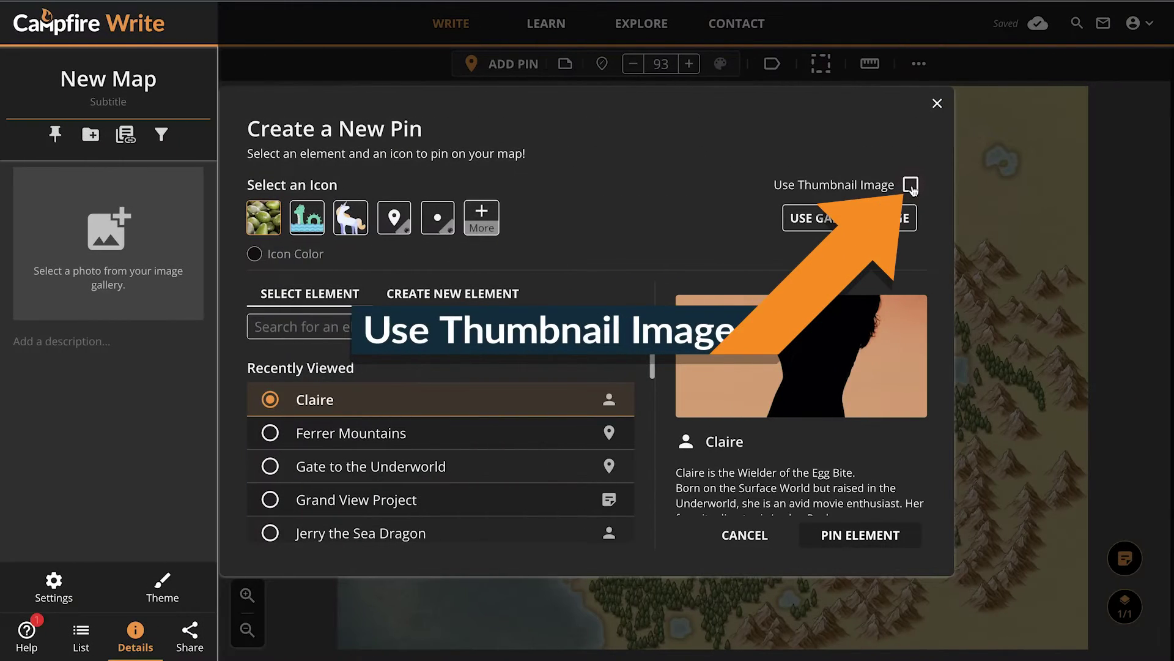
left_click(911, 185)
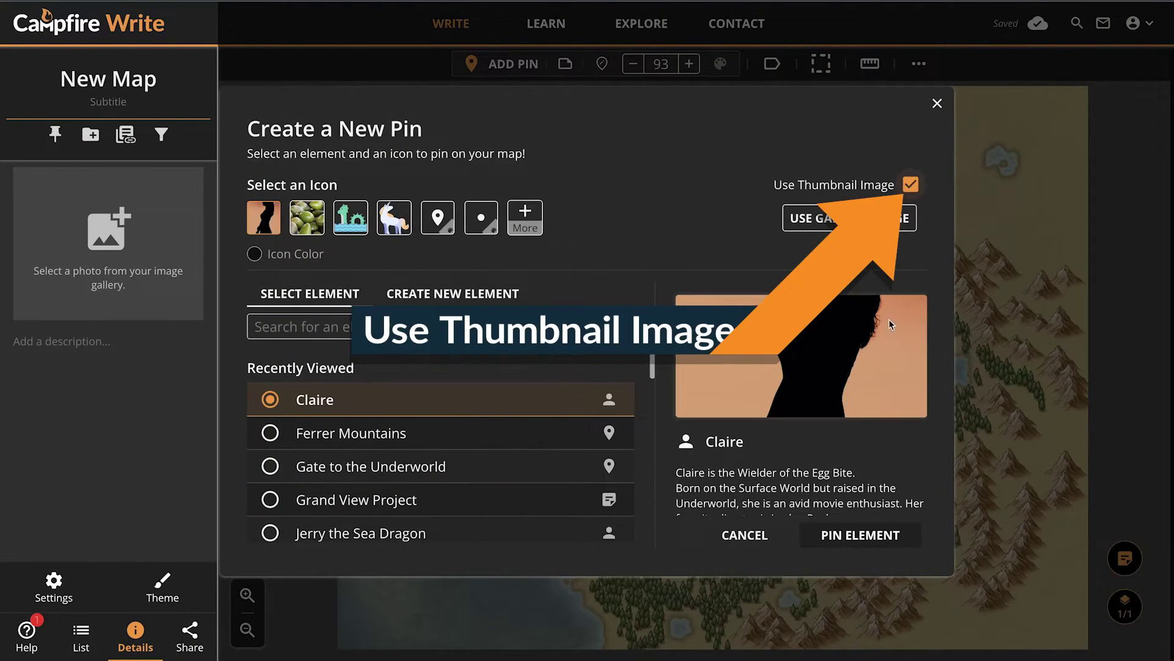
left_click(844, 536)
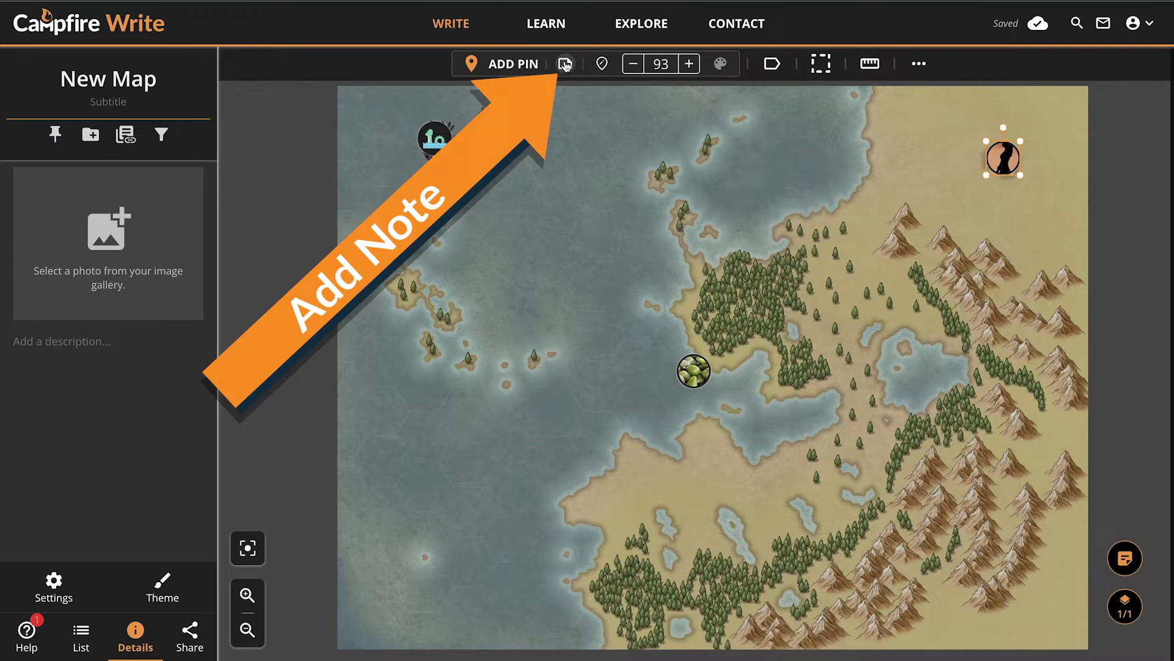
Start a note titled 'Map Note #1' with description 'Map Notes let you write notes on the map!'.
left_click(565, 64)
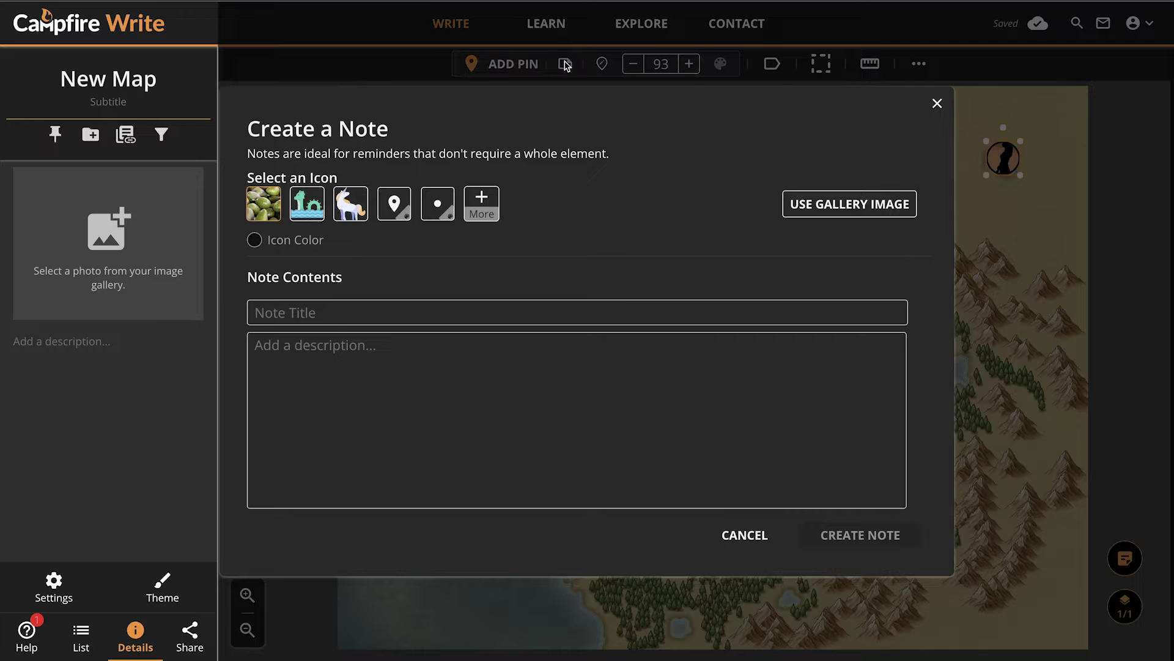
left_click(414, 311)
type("Map Note #1")
left_click(415, 373)
type("Map Notes let you ")
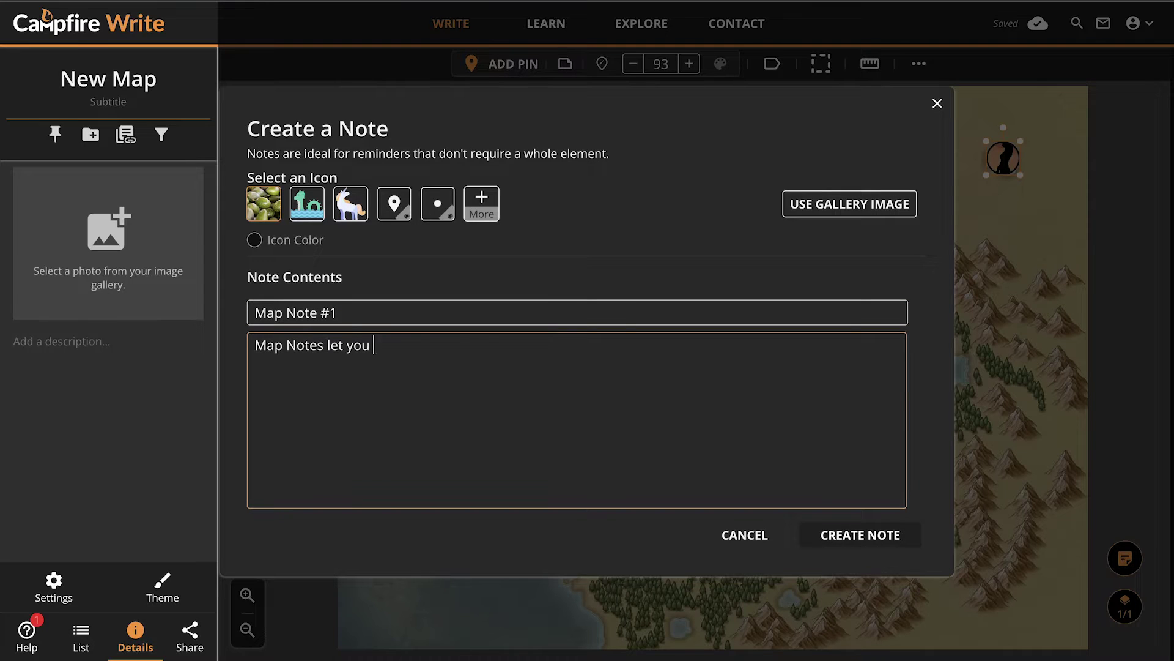
type("write notes on the map!")
Give the note the olive picture icon after trying a red location marker, and create it.
left_click(387, 213)
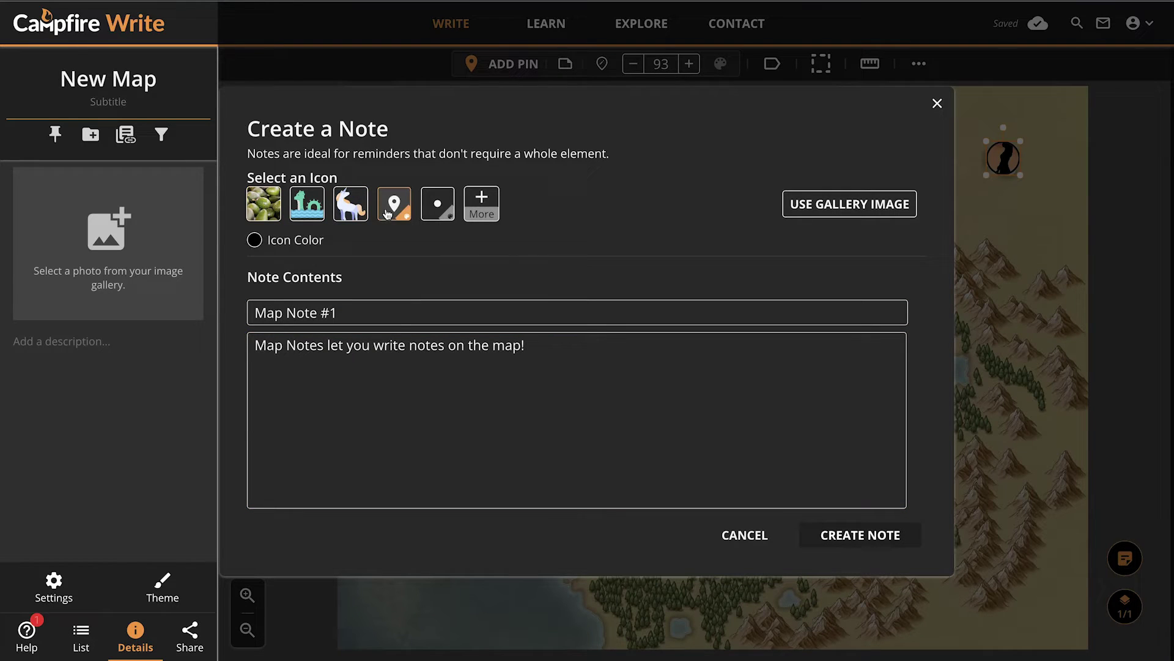
left_click(255, 240)
left_click(268, 406)
left_click(460, 236)
left_click(274, 209)
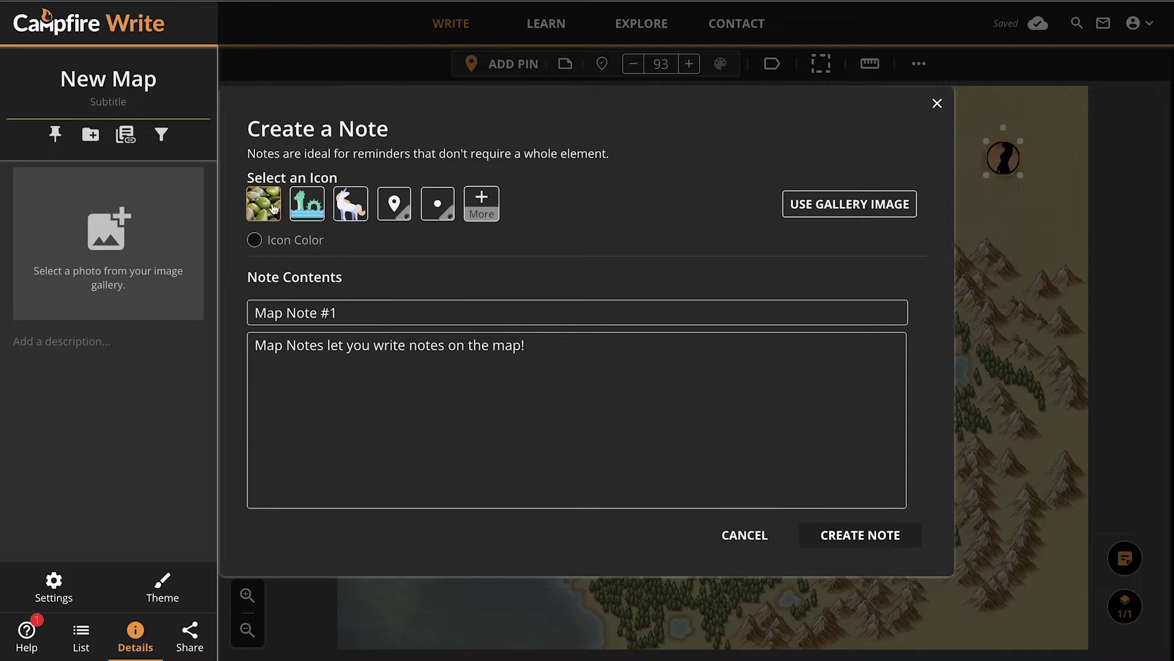
left_click(860, 534)
mouse_move(698, 378)
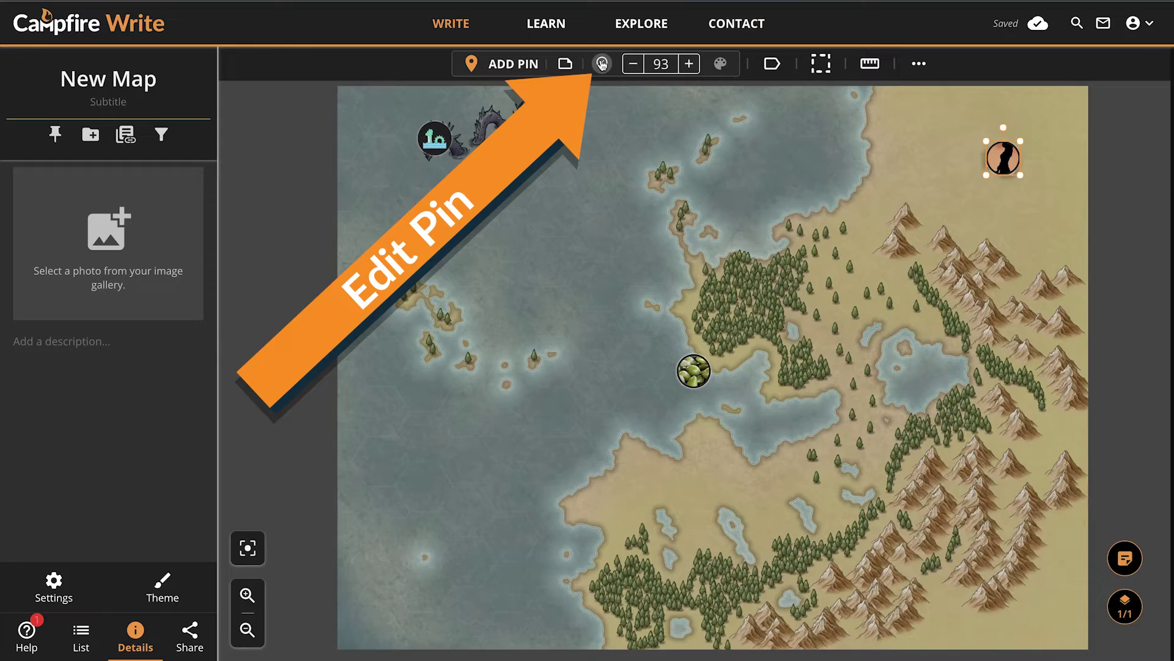
Resize Claire's pin, nudging it larger and smaller, then setting its size to 80.
left_click(602, 64)
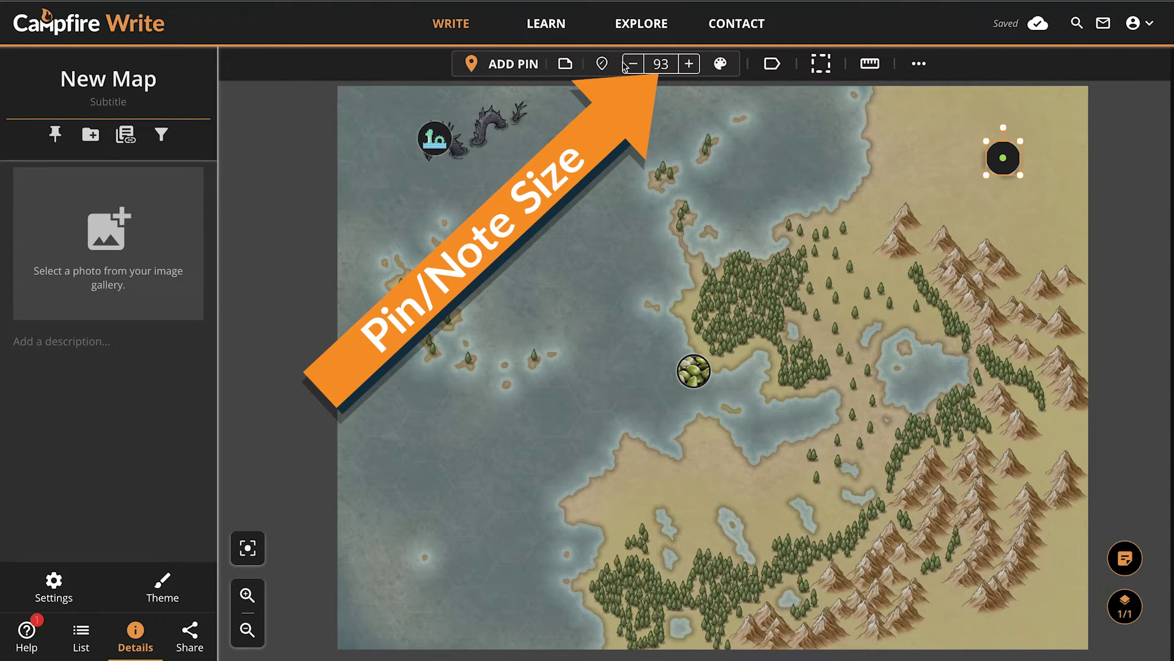
left_click(690, 66)
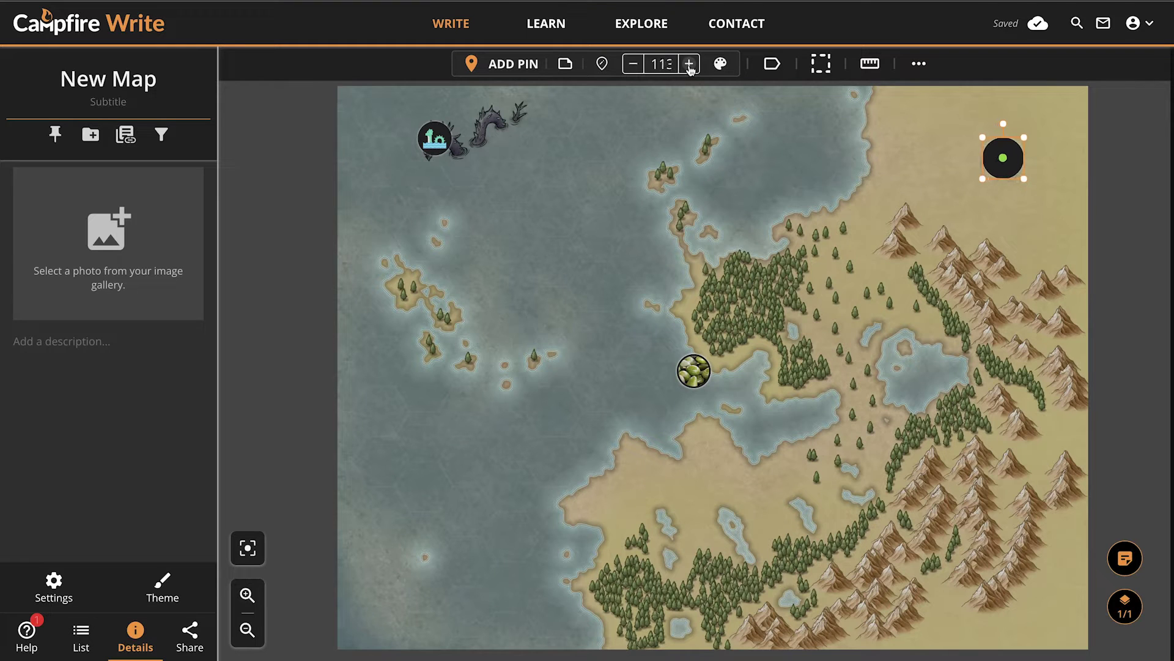
left_click(634, 65)
left_click(634, 65)
left_click(634, 65)
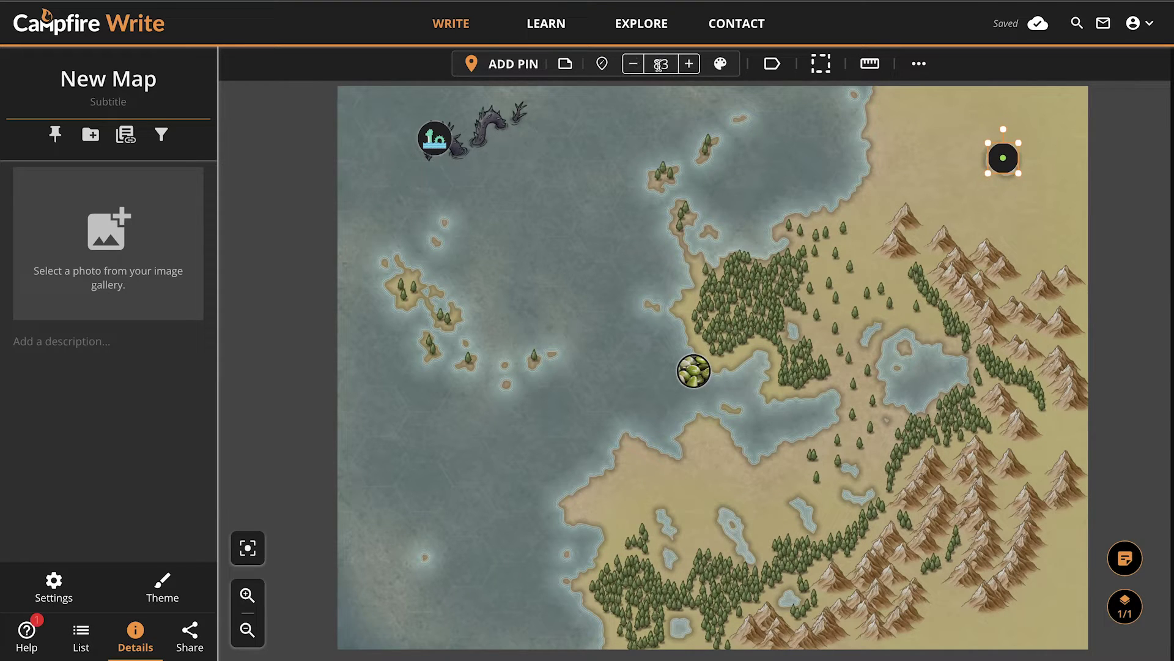
double_click(661, 64)
type("80")
Tint the pin's dot teal after trying yellow, red and blue, then show Claire's pin card.
left_click(723, 61)
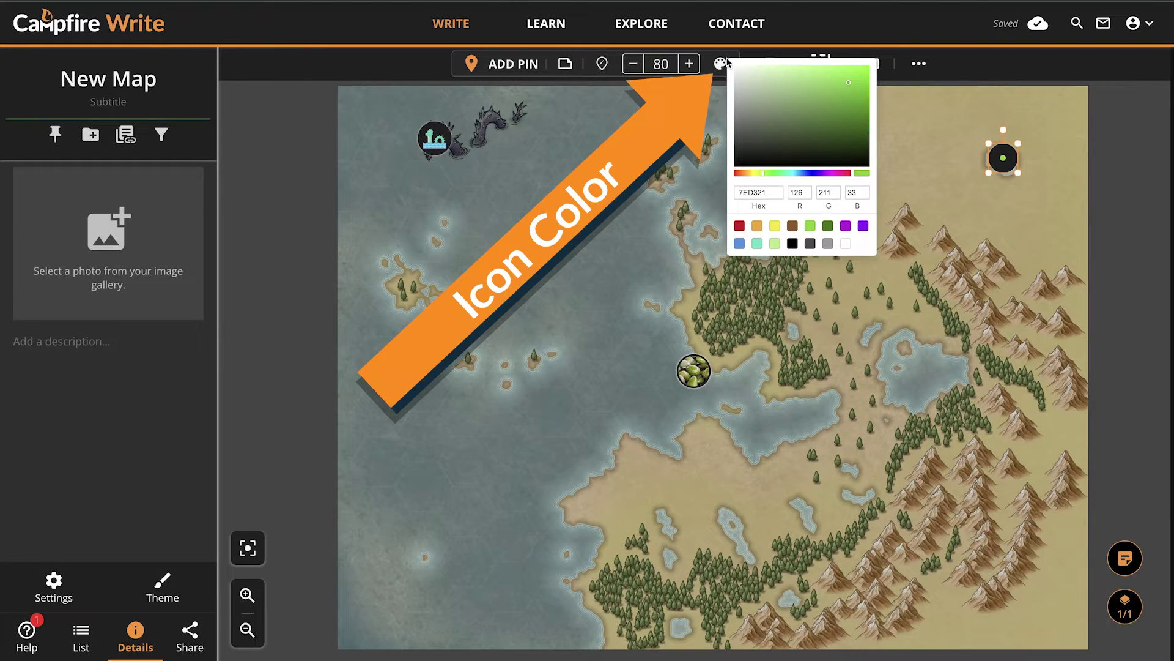
left_click(775, 226)
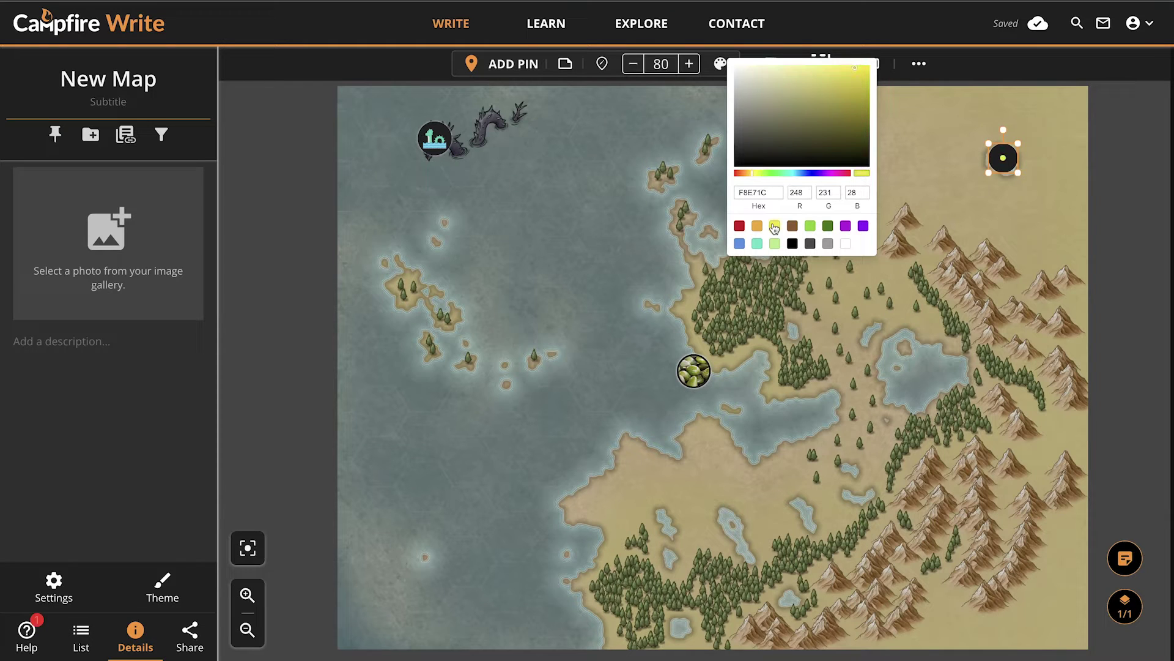
left_click(738, 226)
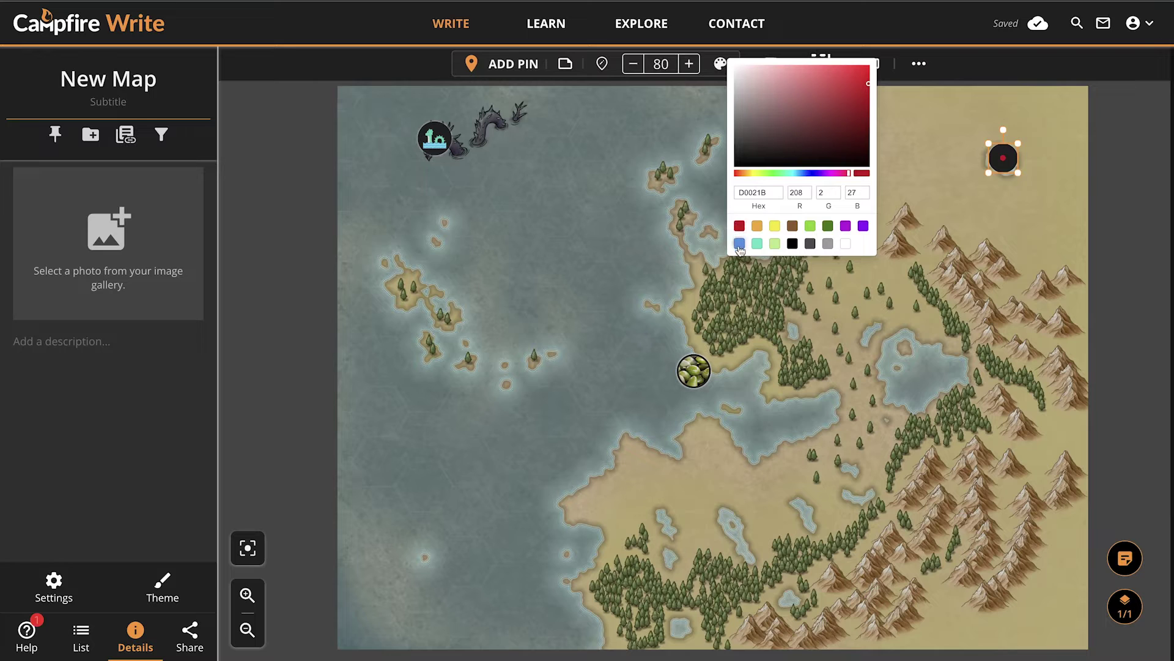
left_click(739, 244)
left_click(758, 244)
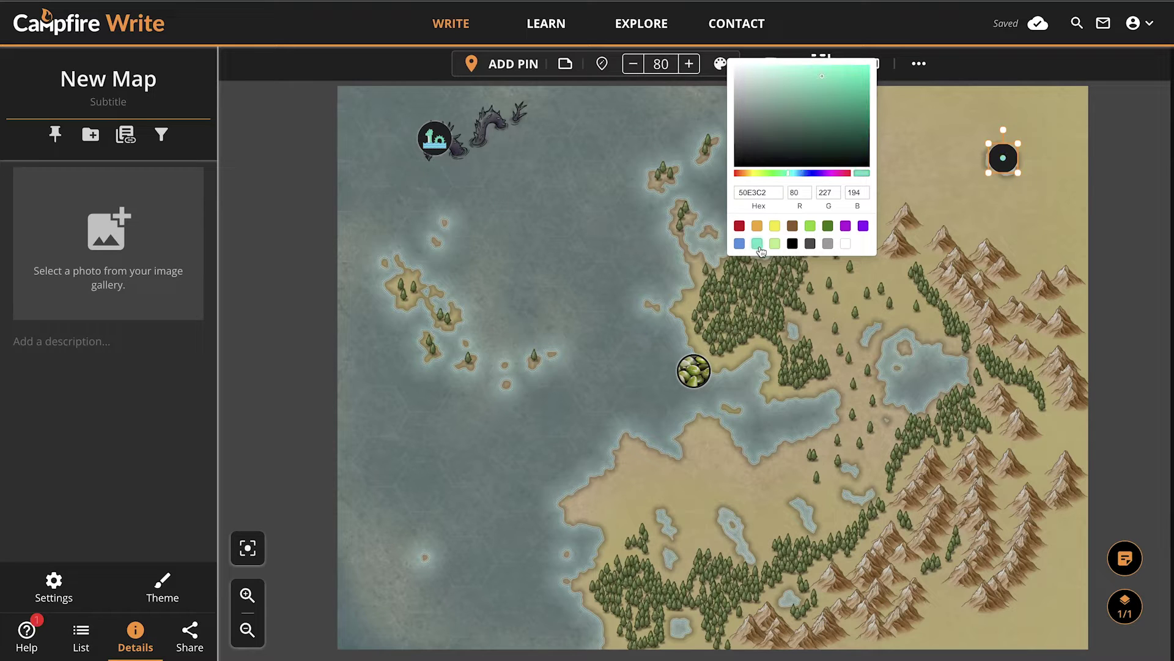
left_click(986, 186)
left_click(1010, 162)
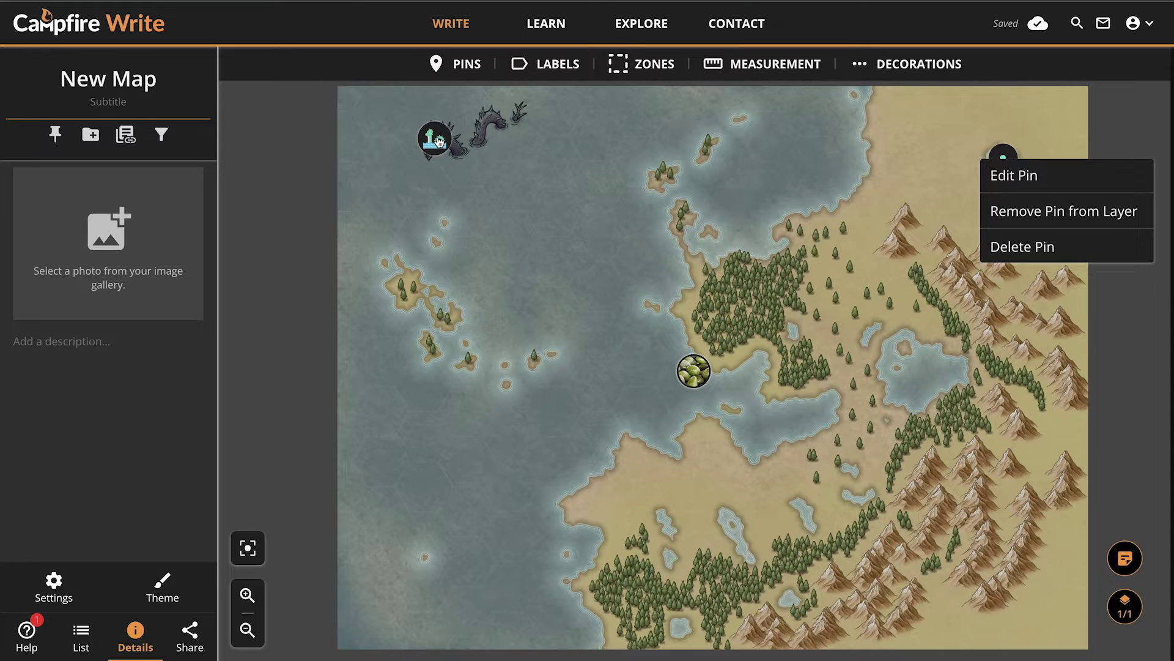
Open Jerry the Sea Dragon's article from its pin and set the Jordan Peele films count to 3.
mouse_move(438, 141)
left_click(439, 142)
left_click(438, 138)
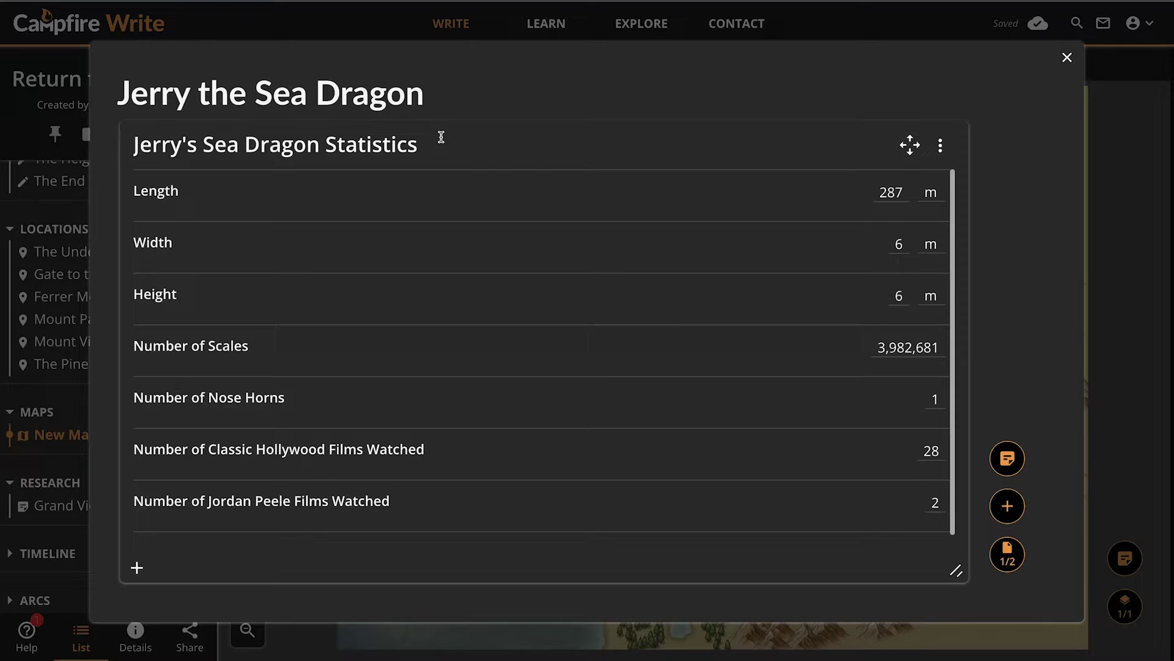
left_click(898, 502)
key("BackSpace")
type("3")
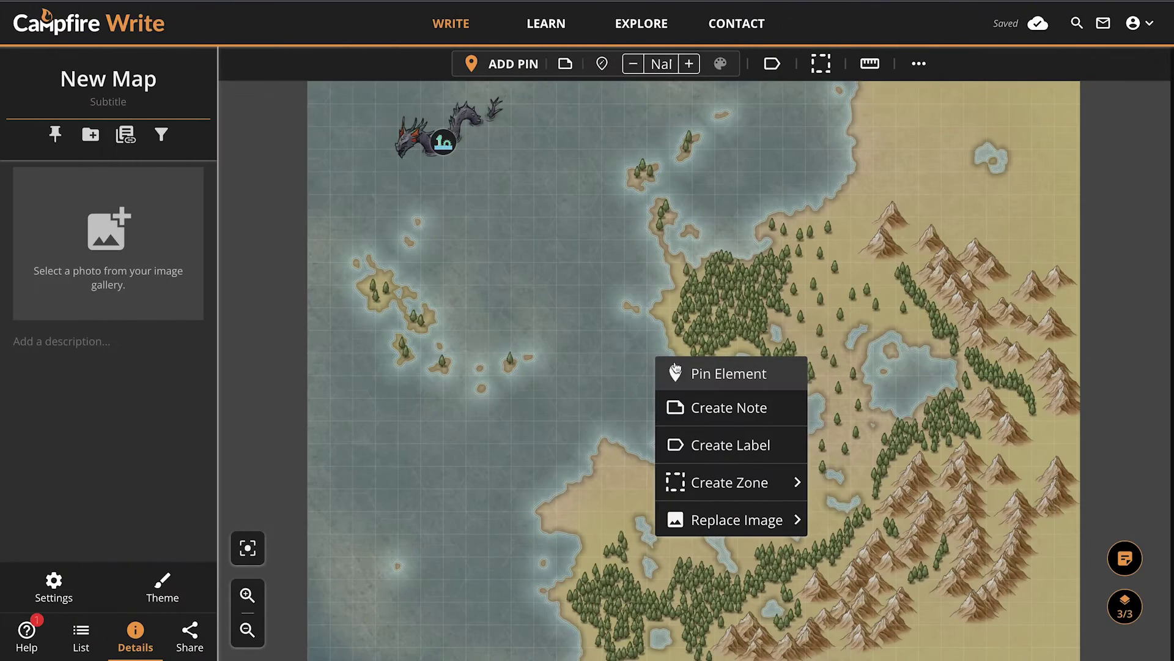
Pin the 'Jerry the Sea Dragon's Love of Cinema' article to the coast and open it from the pin.
left_click(677, 370)
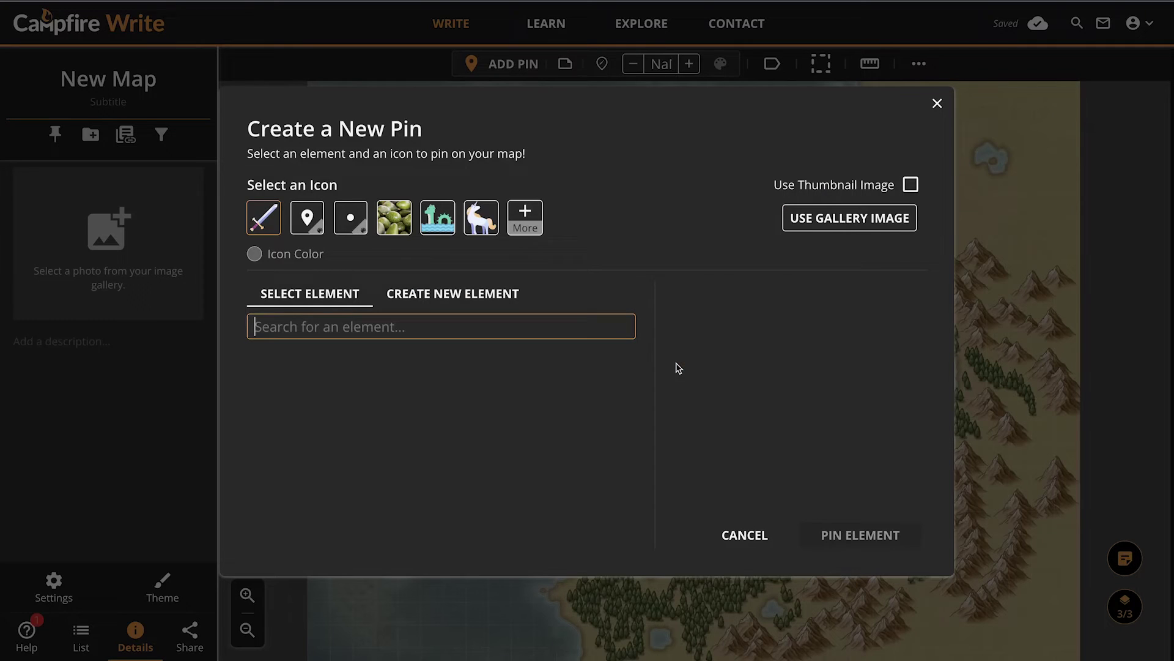
scroll(565, 443, "down", 2)
left_click(559, 474)
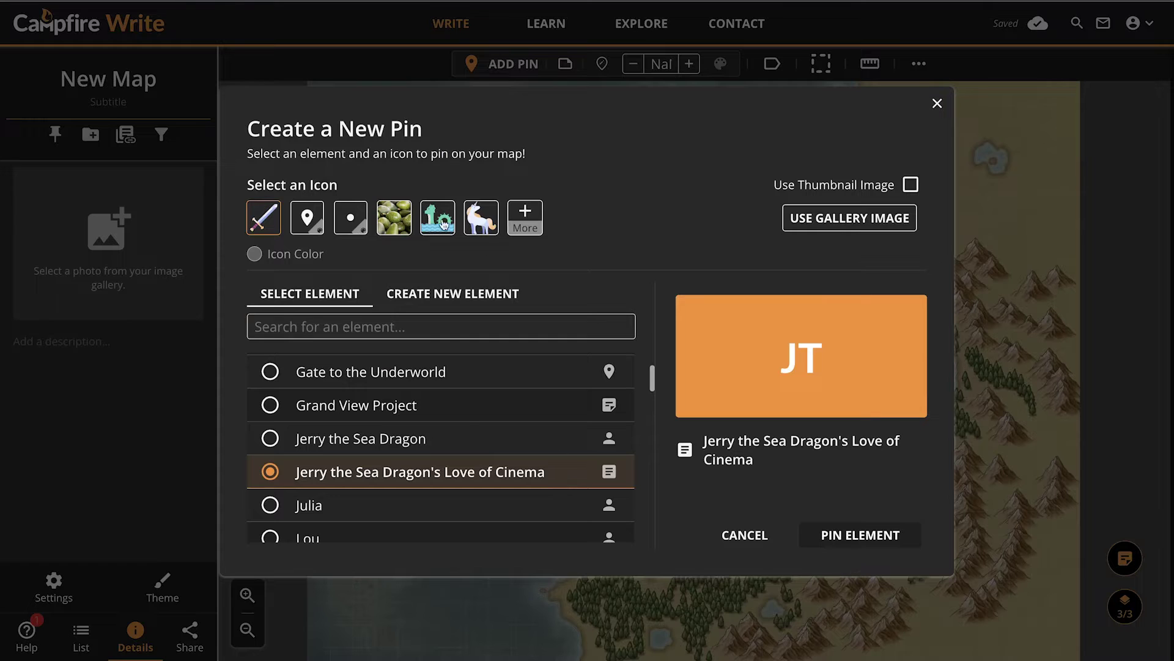
left_click(839, 535)
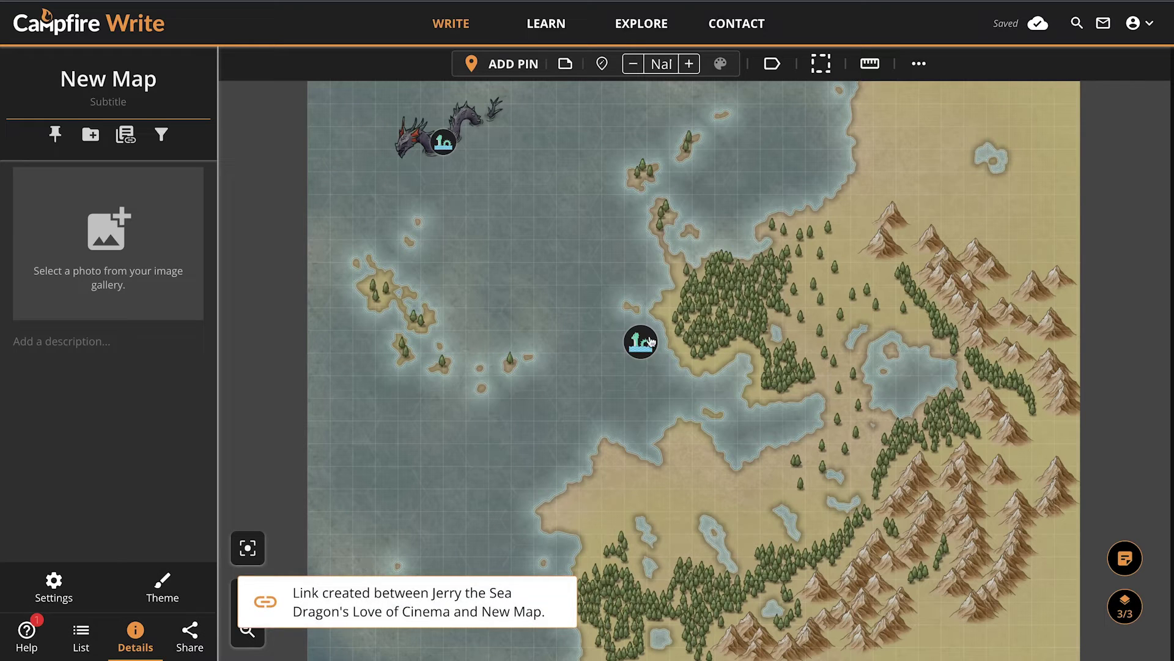
left_click(645, 341)
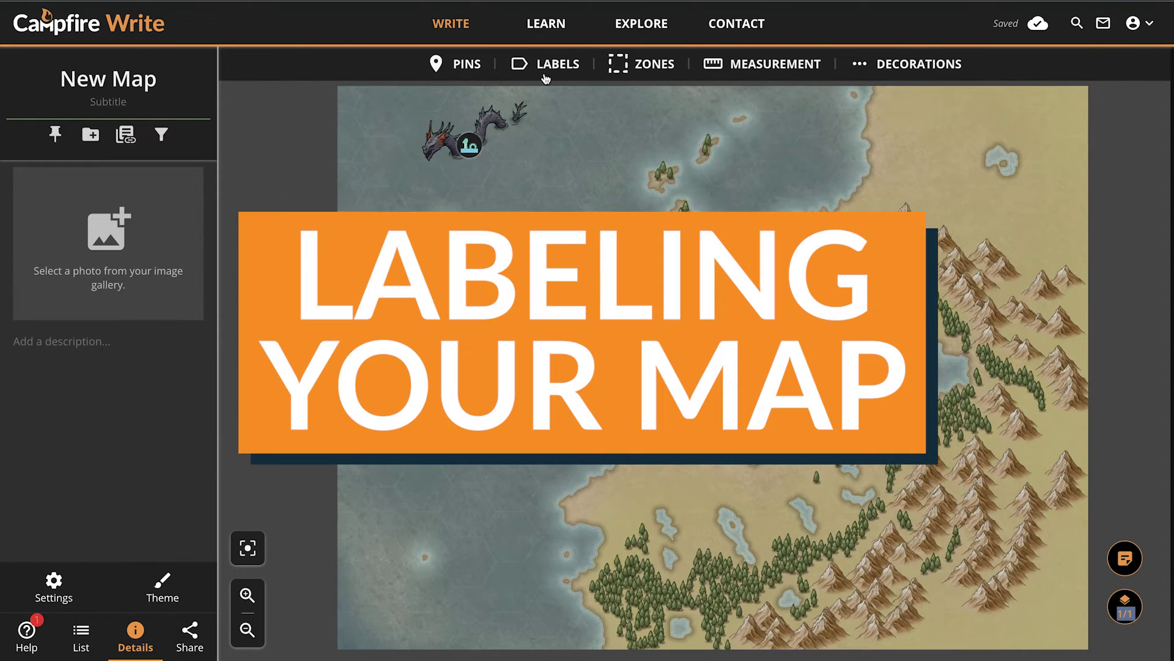
left_click(546, 69)
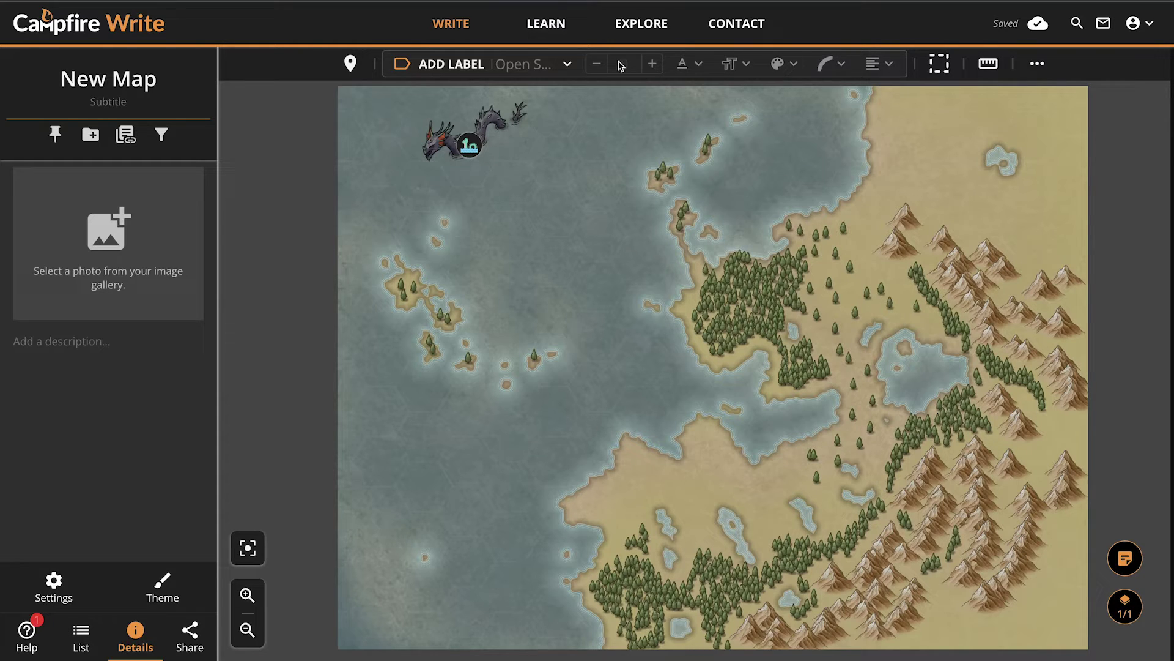
Drop a new label beneath the sea dragon and name it 'Jerry's Sea'.
left_click(435, 67)
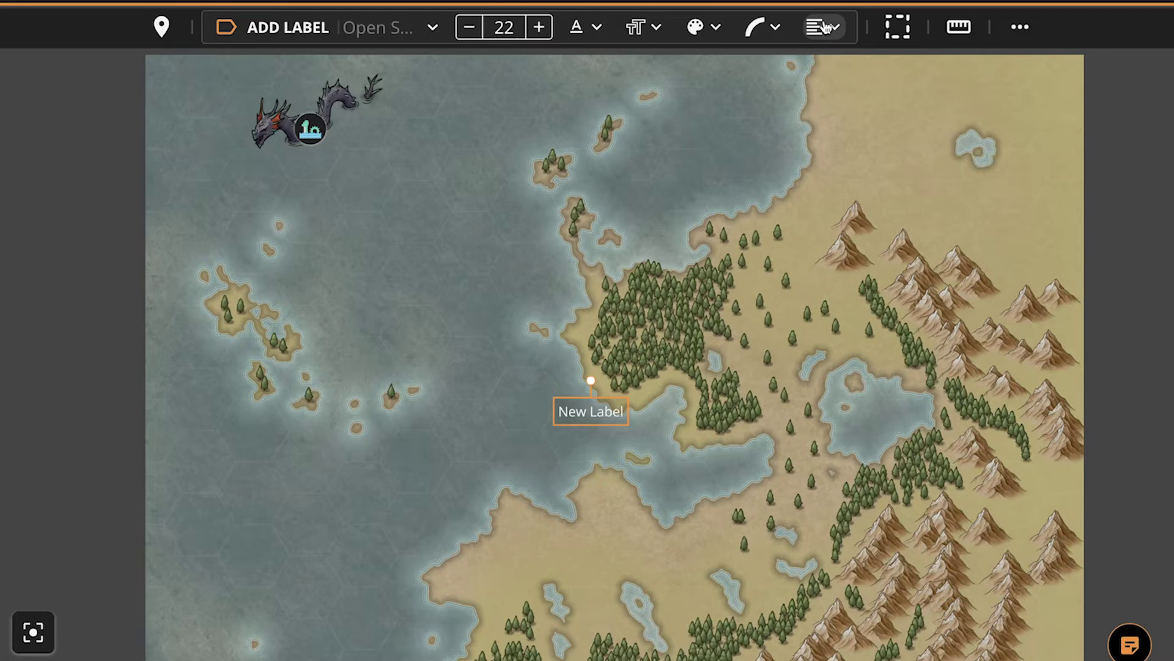
double_click(605, 411)
type("Jerry's Sea")
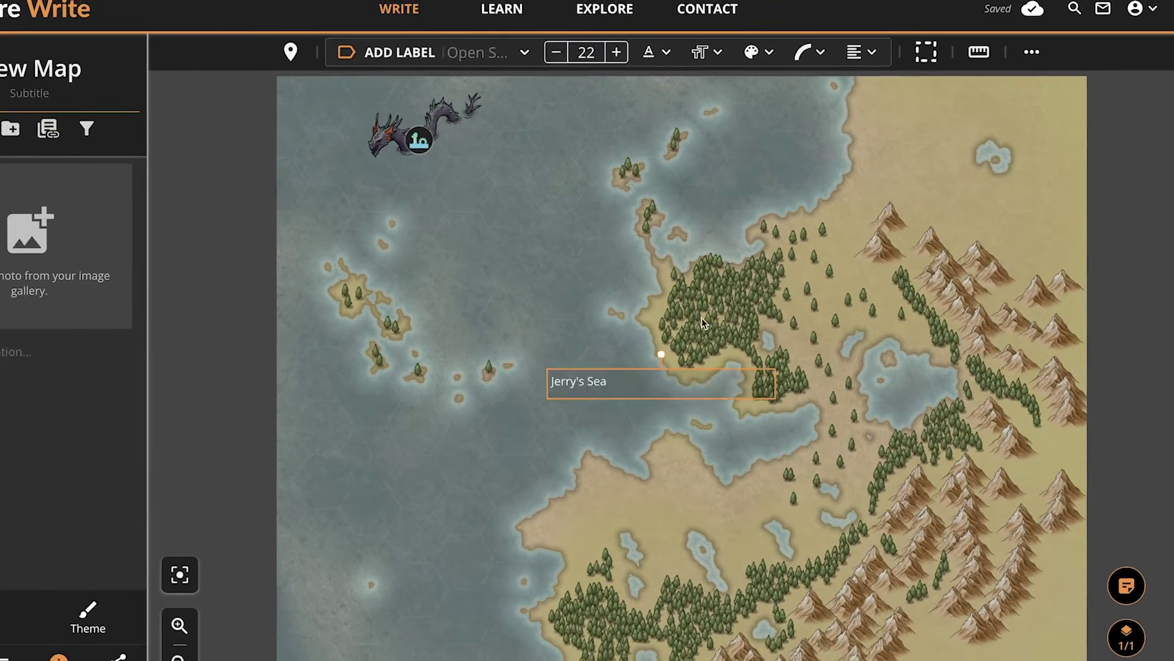
Style the label in Aclonica at size 44, with no outline and a -40° arc.
left_click(432, 27)
left_click(520, 89)
double_click(618, 61)
type("44")
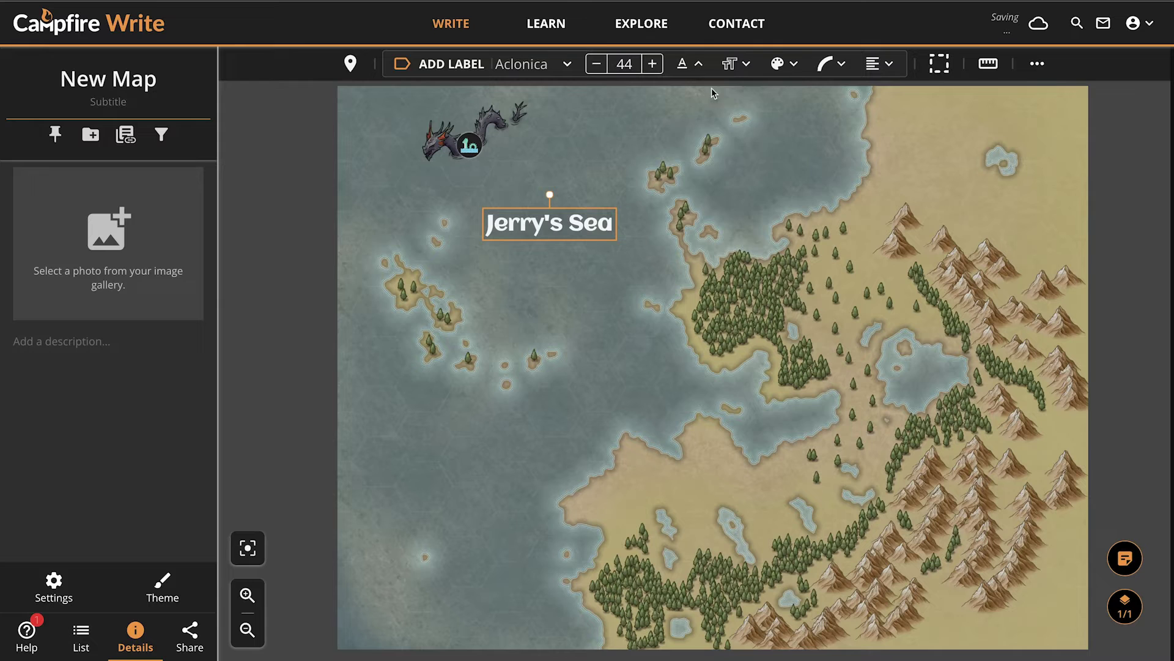
left_click(729, 63)
left_click(826, 63)
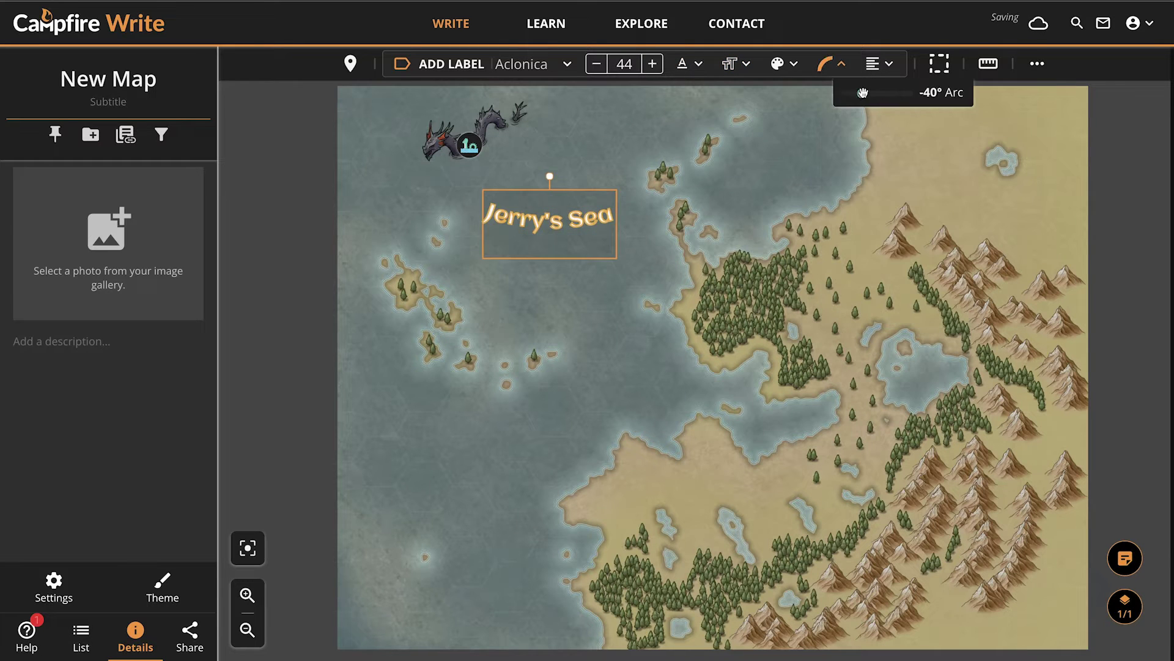
left_click(734, 63)
left_click(602, 262)
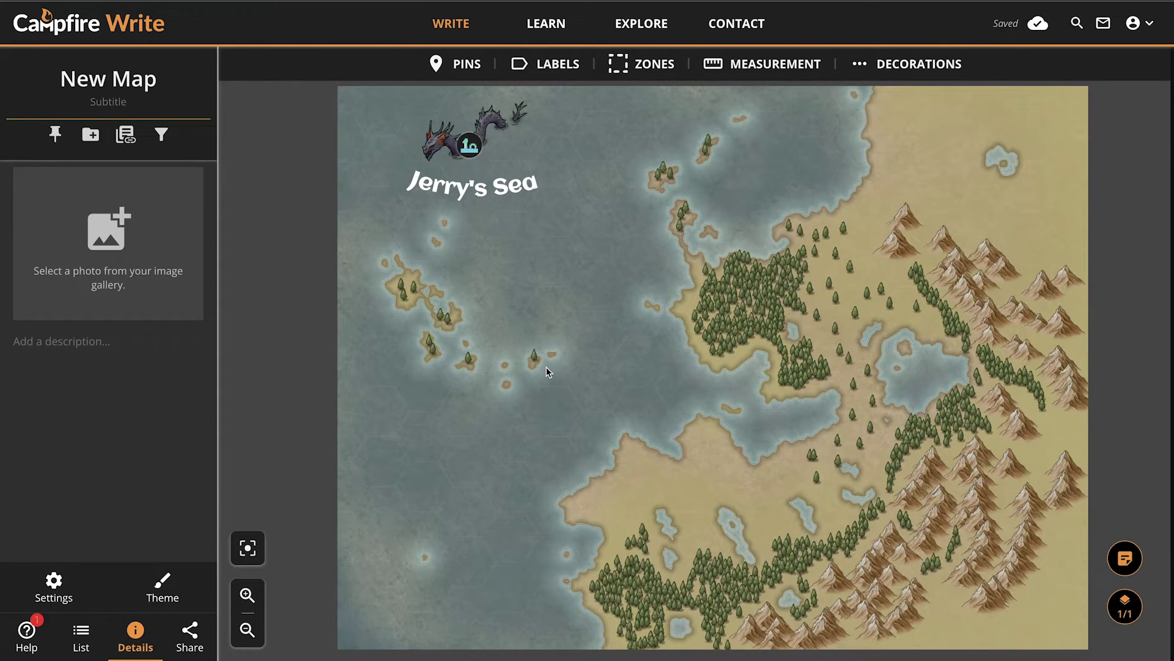
Review the four example quadrant zones (Q1–Q4) and list the available zone shapes.
left_click(624, 64)
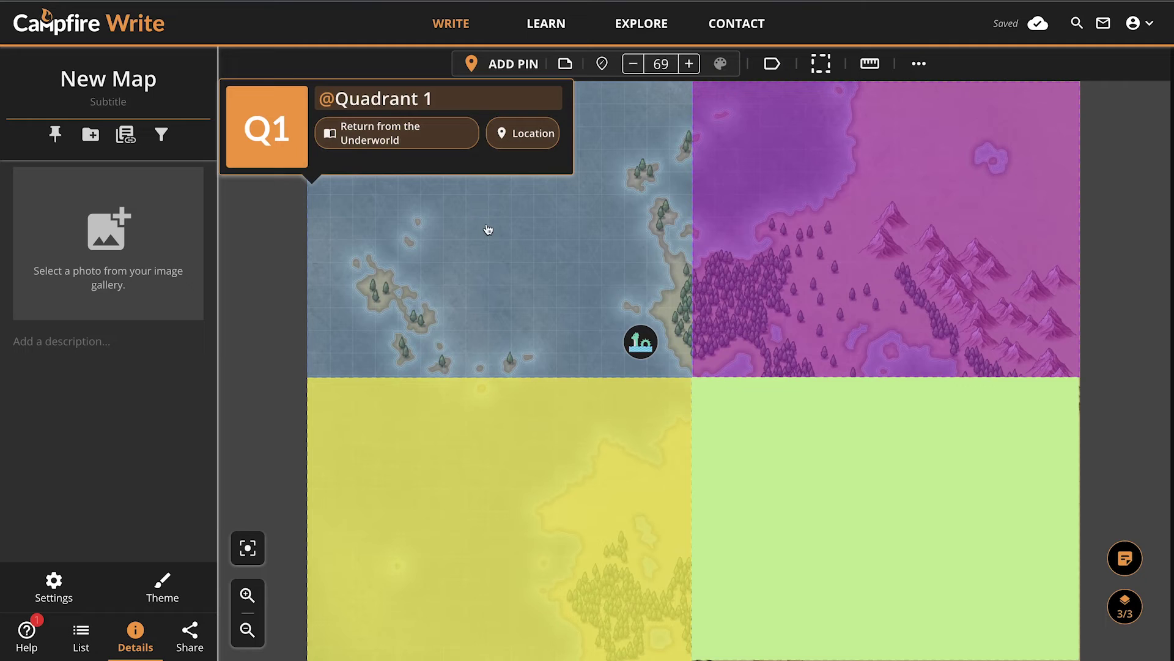
left_click(488, 229)
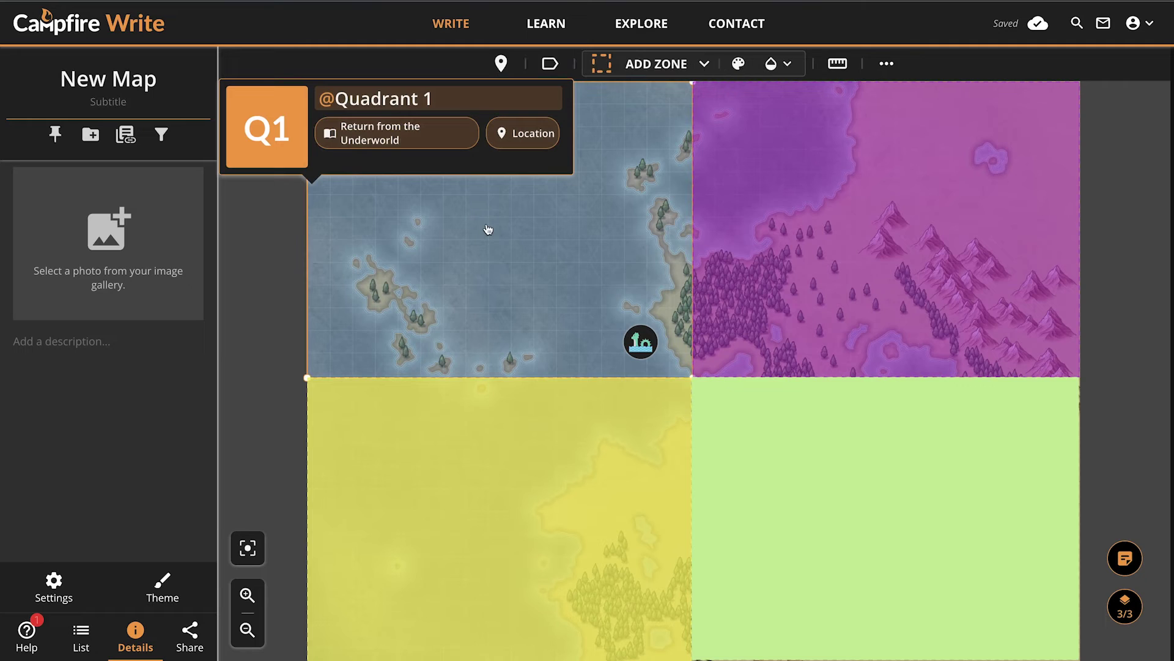
left_click(826, 241)
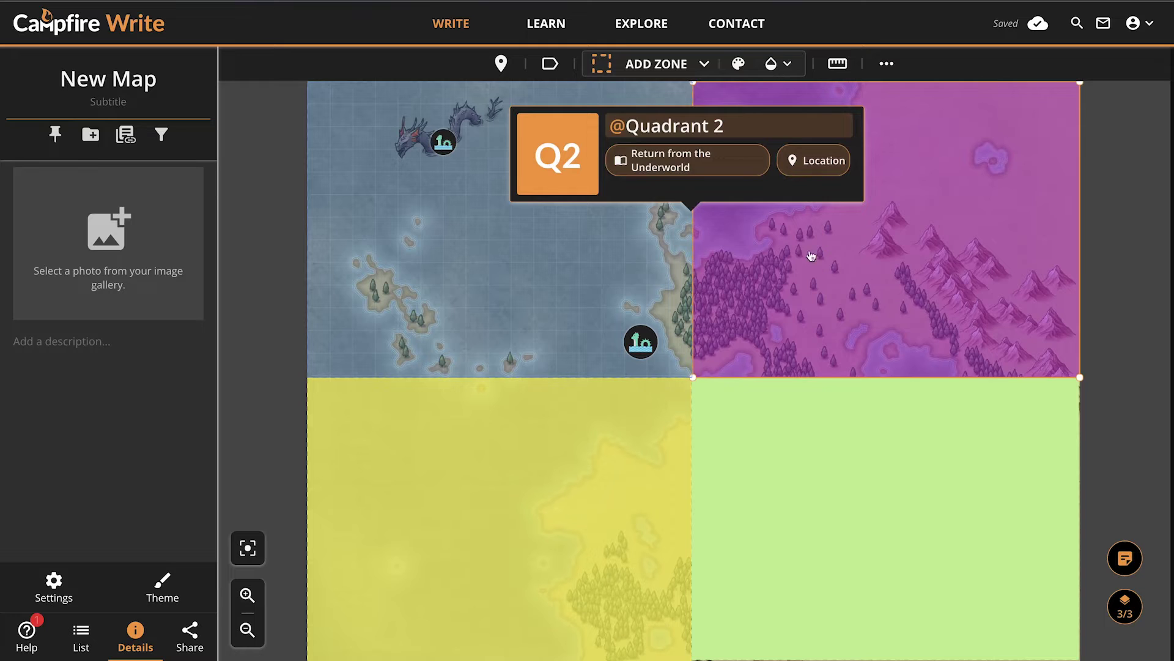
left_click(587, 478)
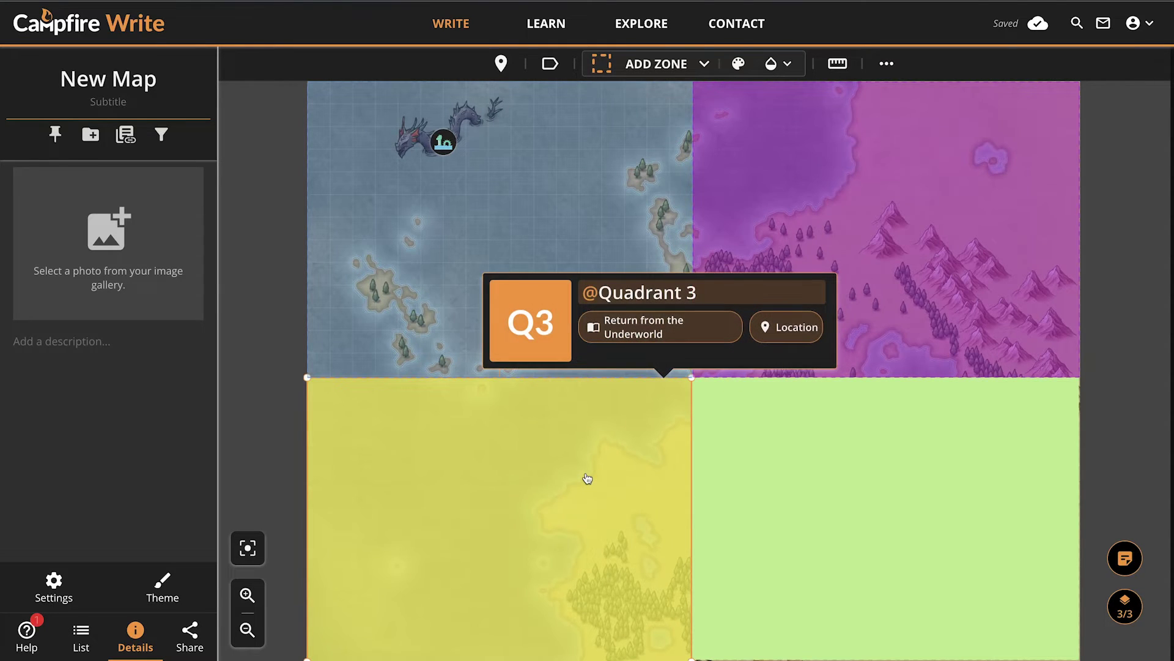
left_click(850, 472)
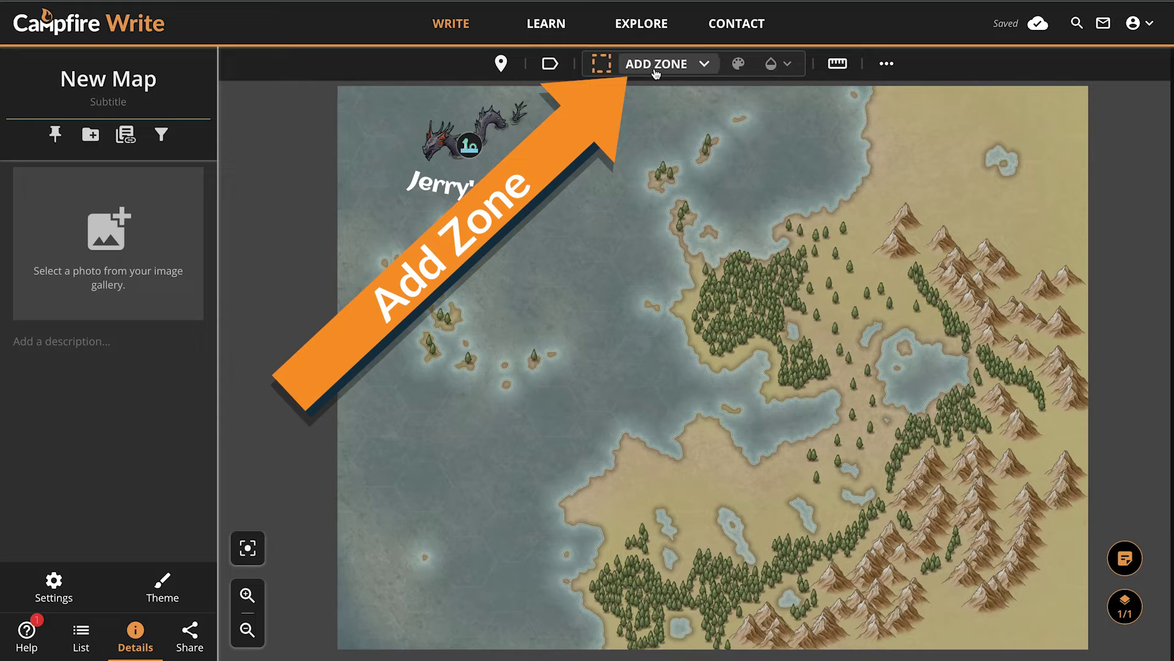
left_click(654, 69)
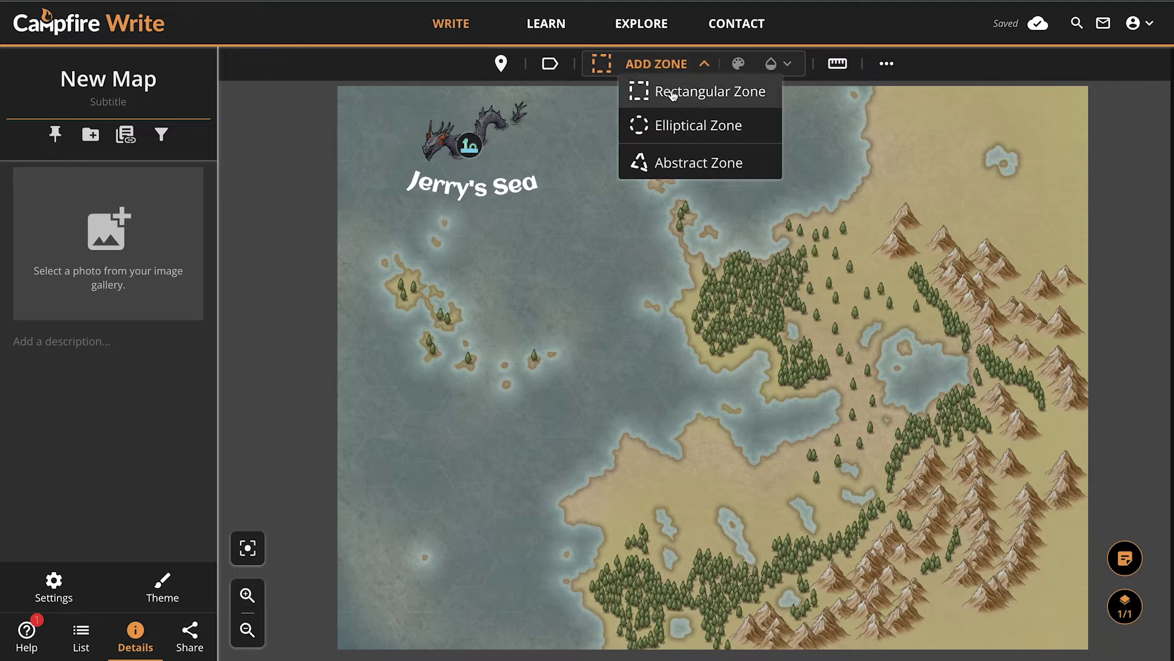
Create a Rectangular zone and an Elliptical zone, both linked to Jerry the Sea Dragon.
left_click(664, 90)
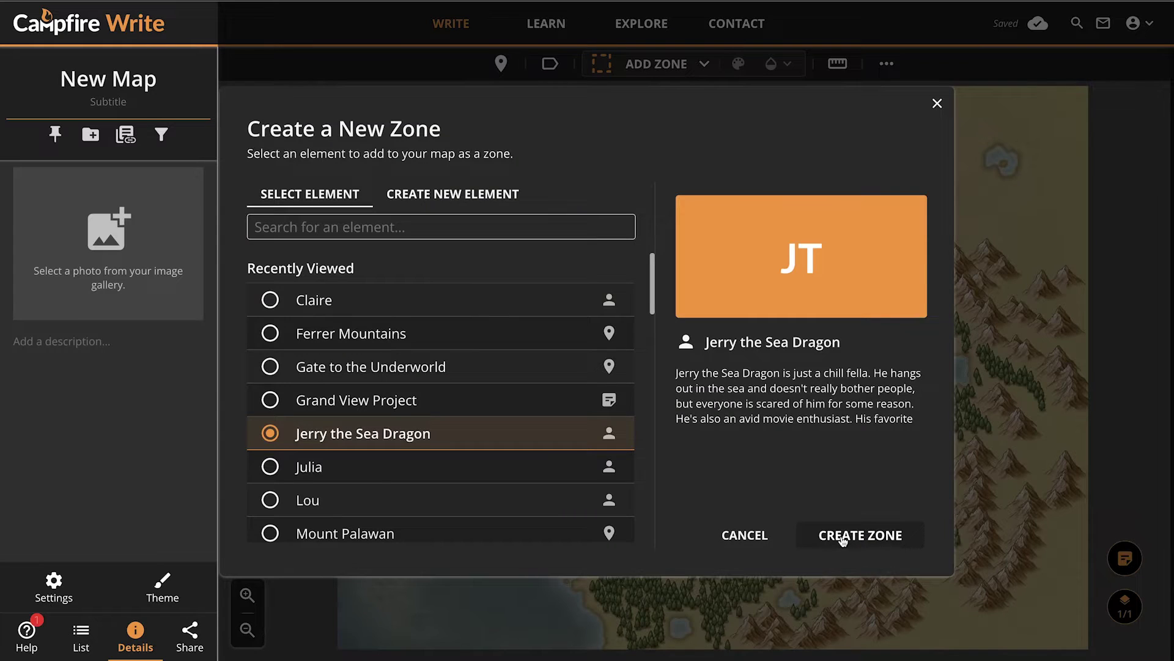
left_click(842, 538)
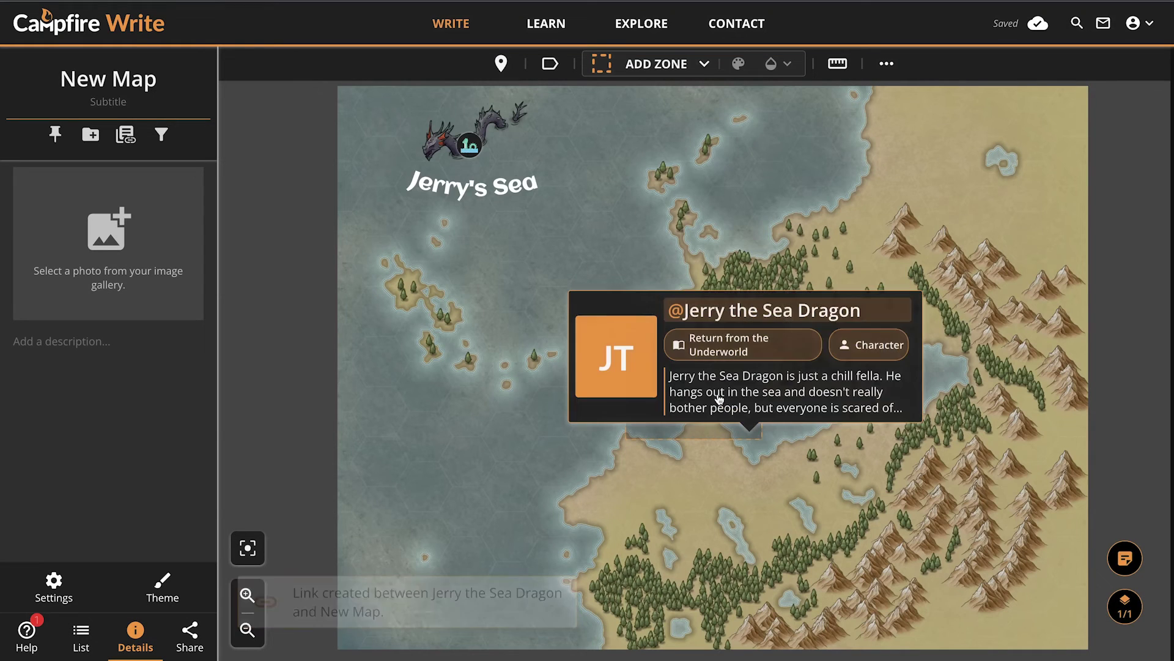
left_click(665, 65)
left_click(699, 125)
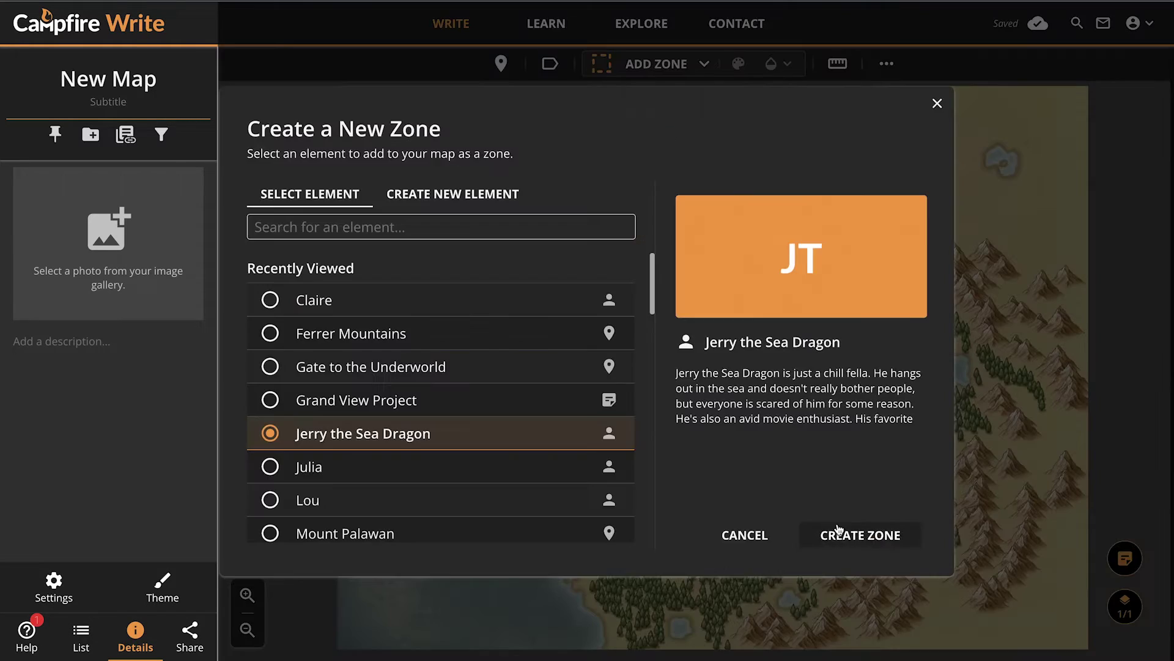
left_click(865, 534)
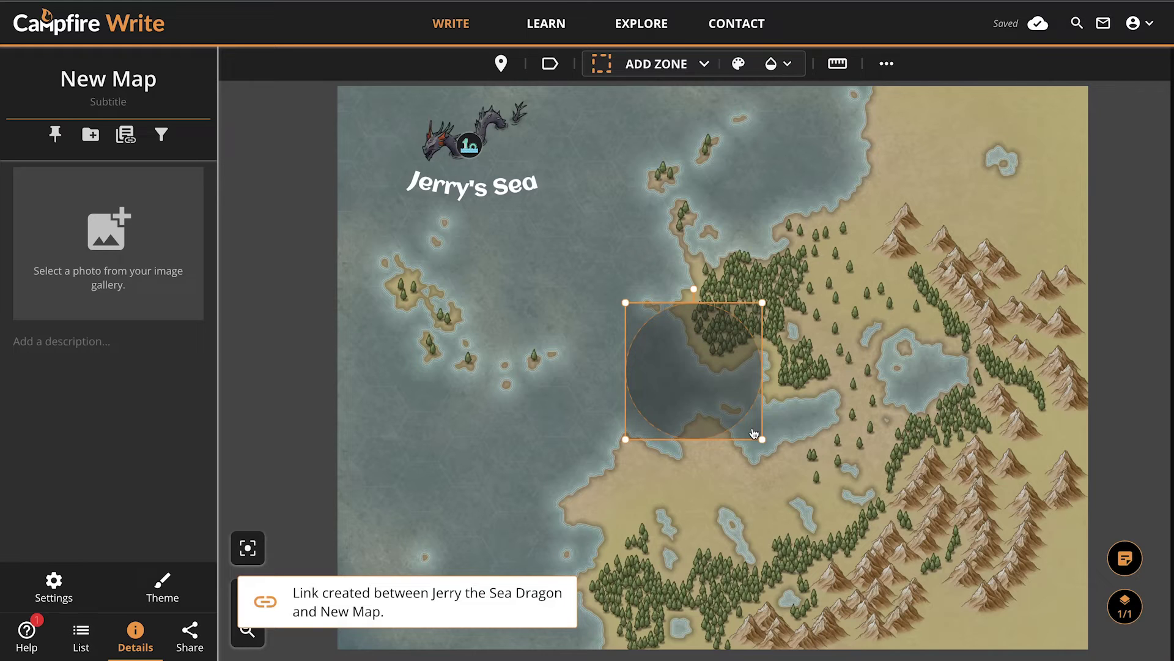
Fit the rectangle around the 'Jerry's Sea' label and shrink the circle over the central bay.
left_click_drag(765, 440, 878, 162)
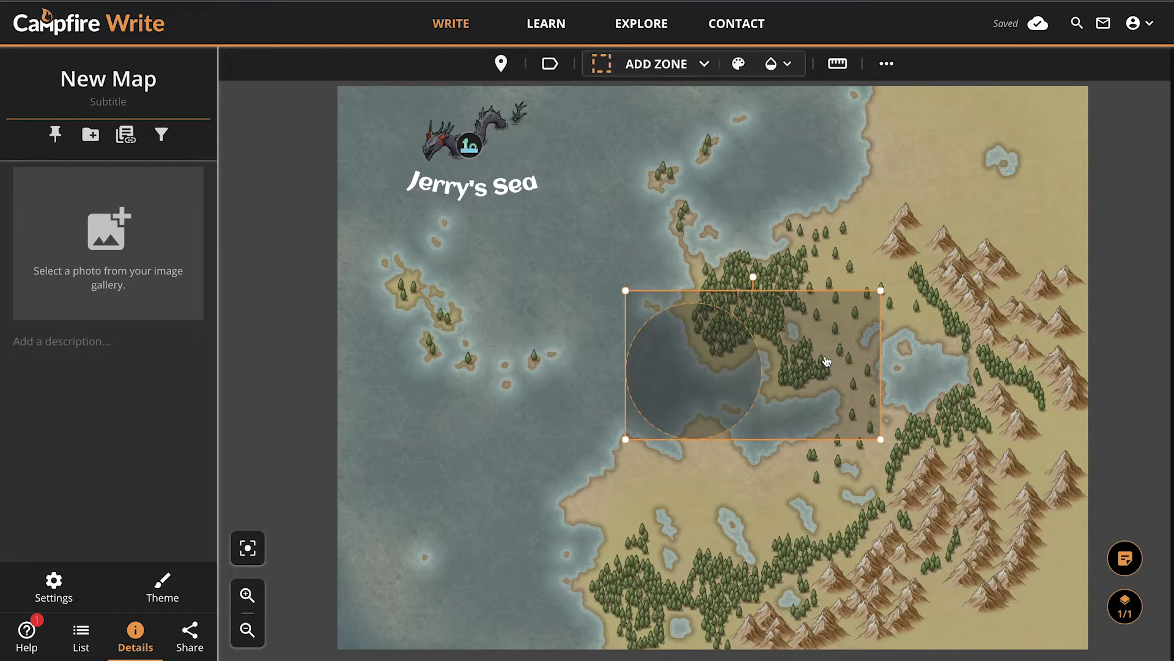
left_click_drag(826, 361, 565, 161)
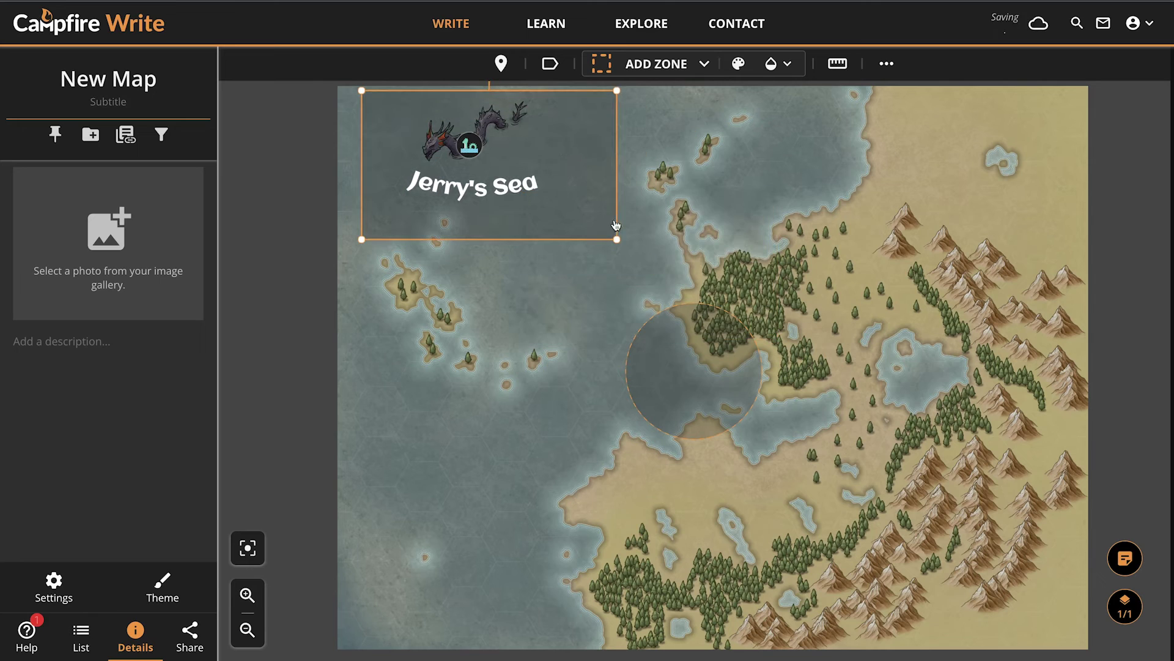
left_click_drag(619, 239, 520, 216)
left_click_drag(401, 143, 429, 144)
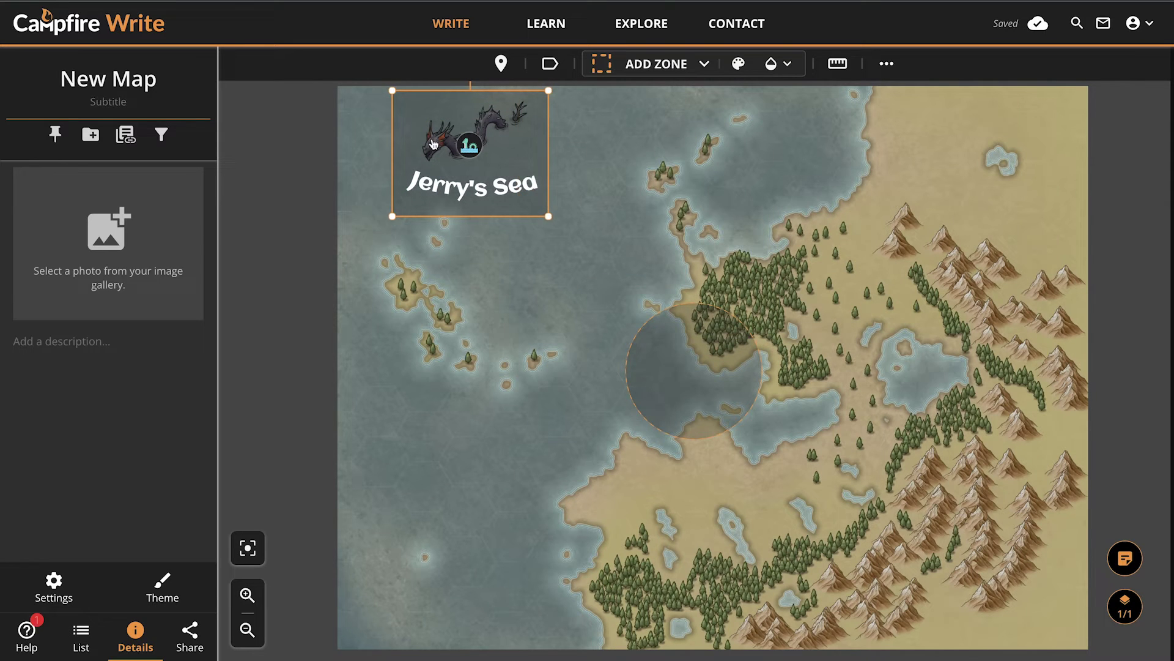
left_click(661, 344)
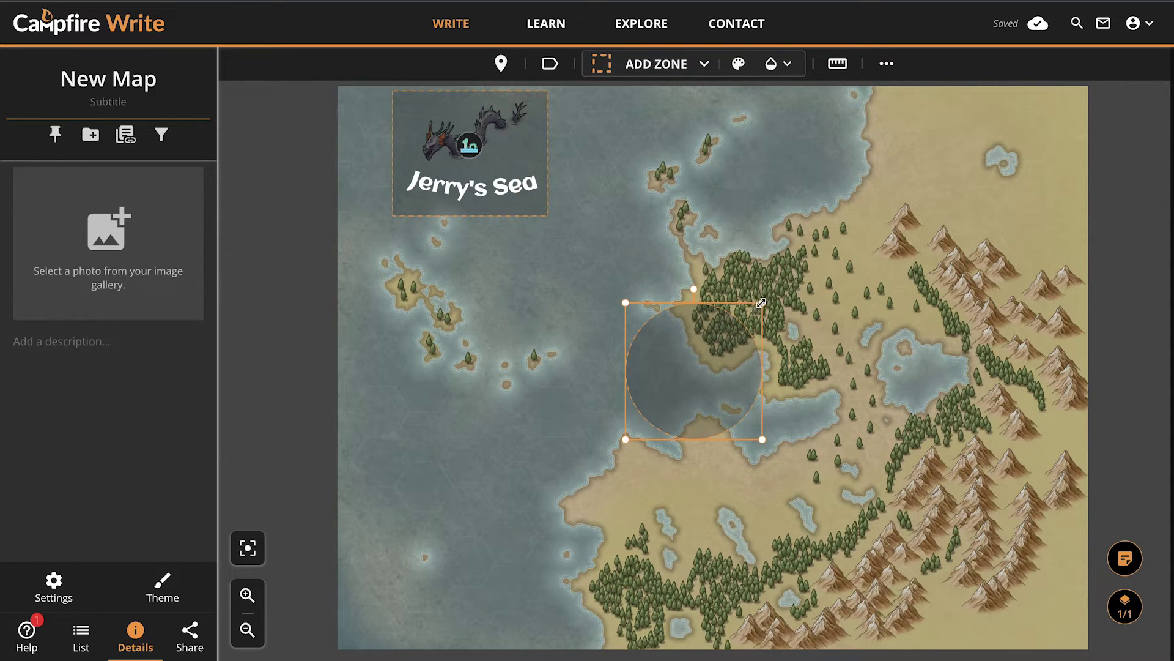
left_click_drag(762, 303, 820, 324)
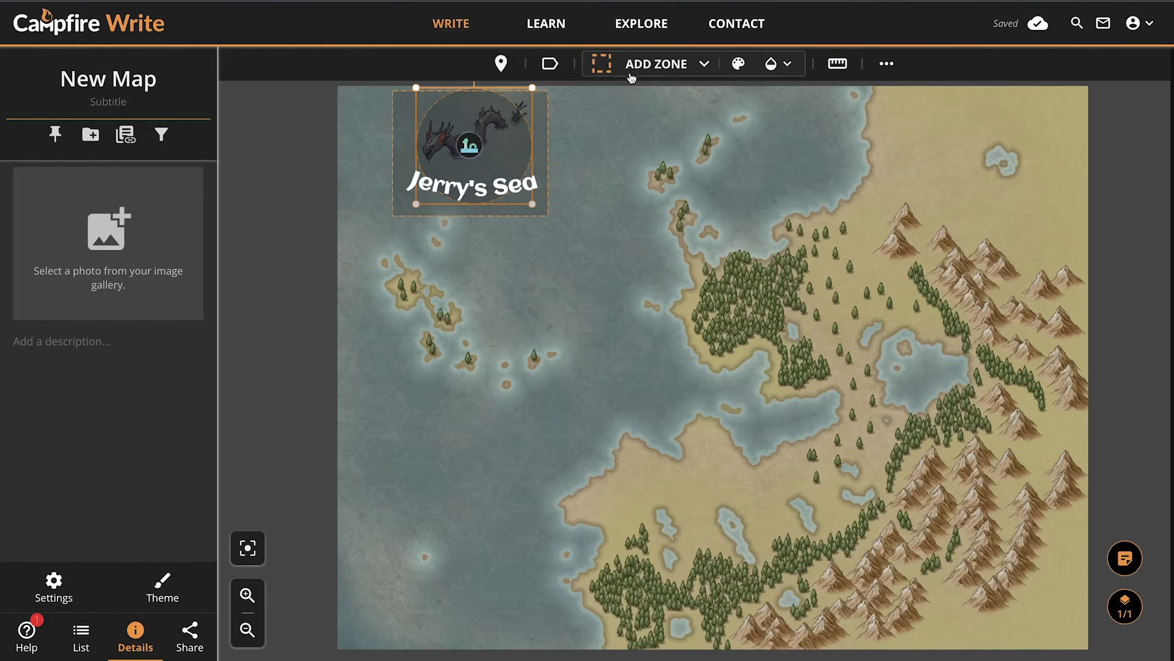
Add an Abstract zone linked to Jerry the Sea Dragon and stretch it over the dragon.
left_click(647, 67)
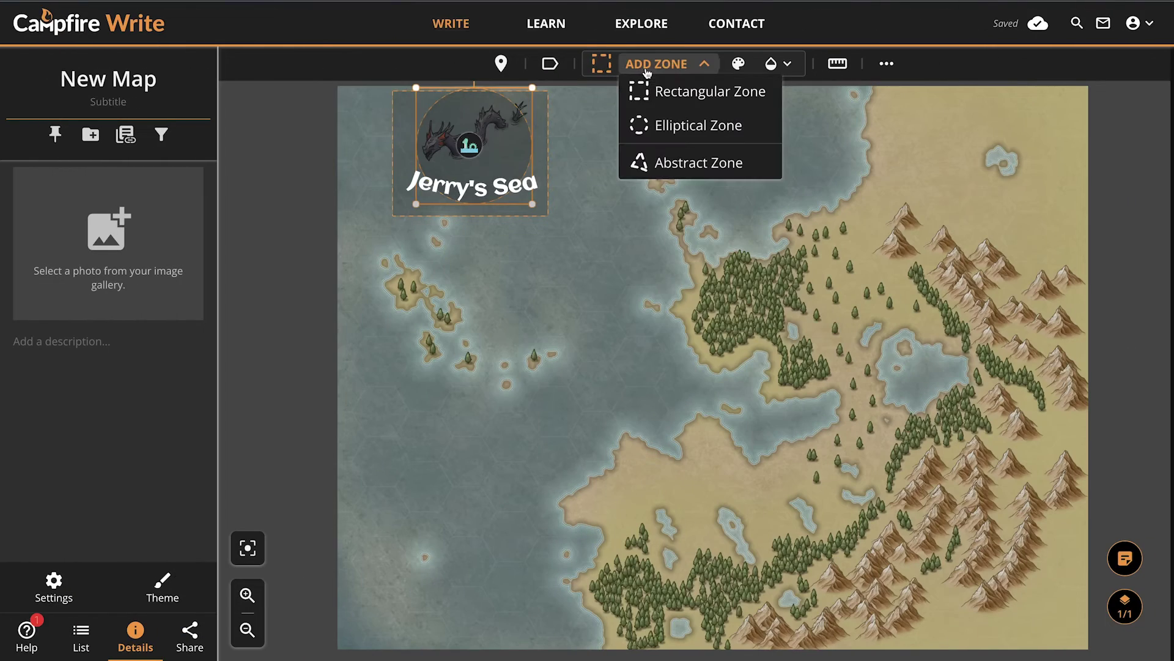
left_click(701, 166)
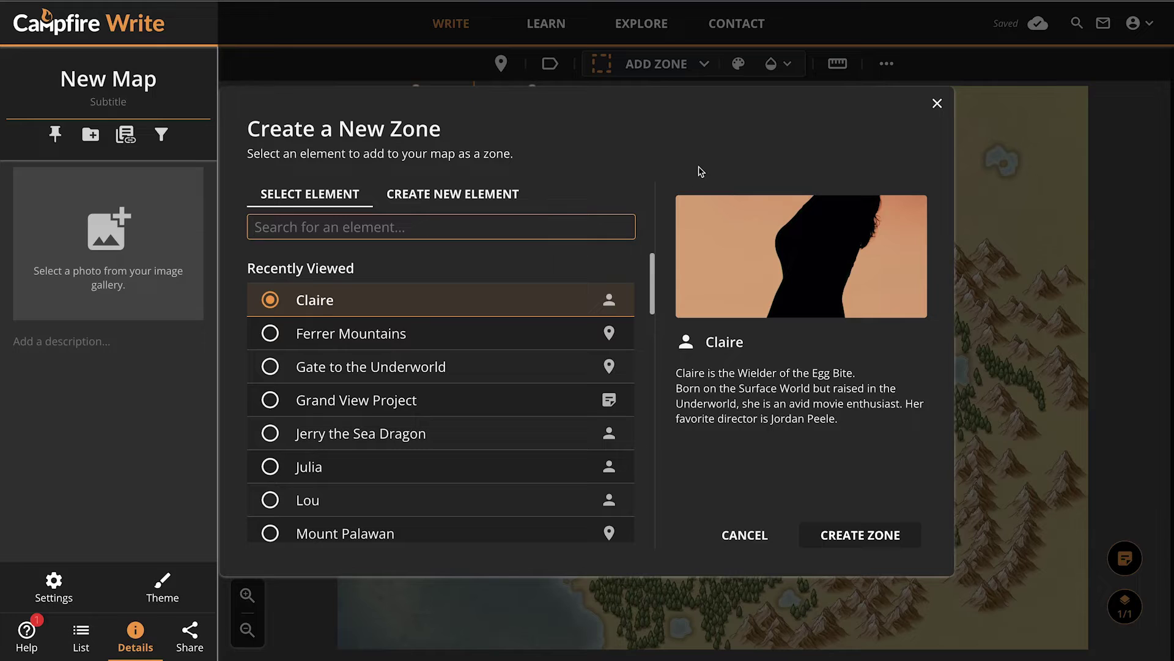
left_click(409, 448)
left_click(862, 535)
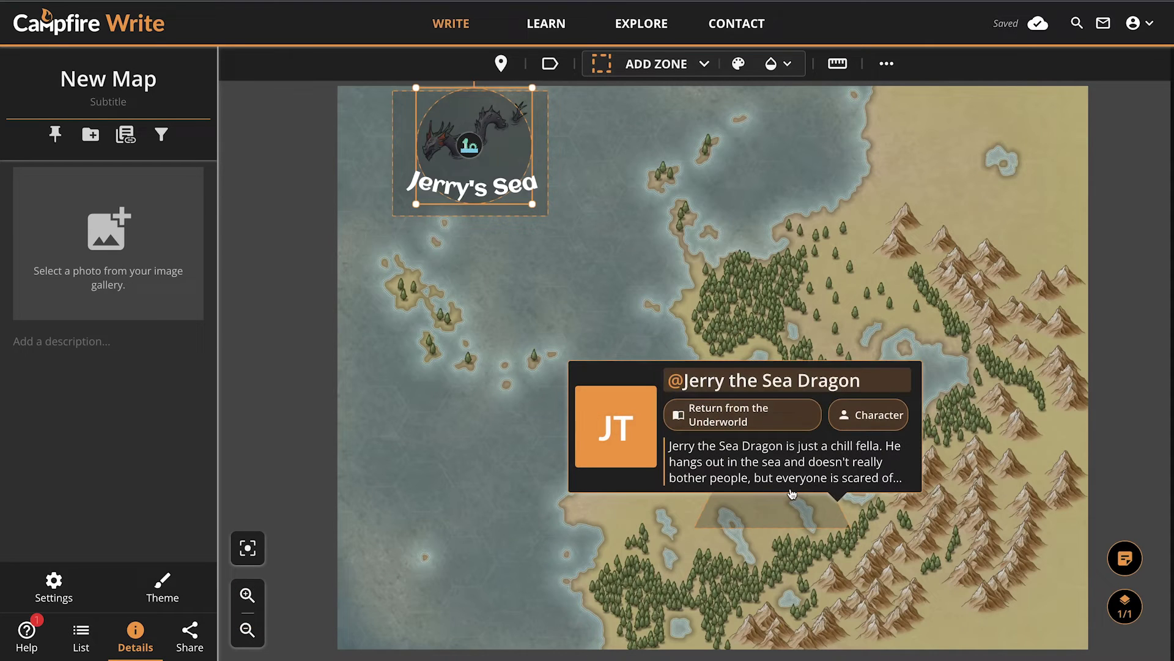
left_click(534, 287)
left_click_drag(533, 287, 468, 200)
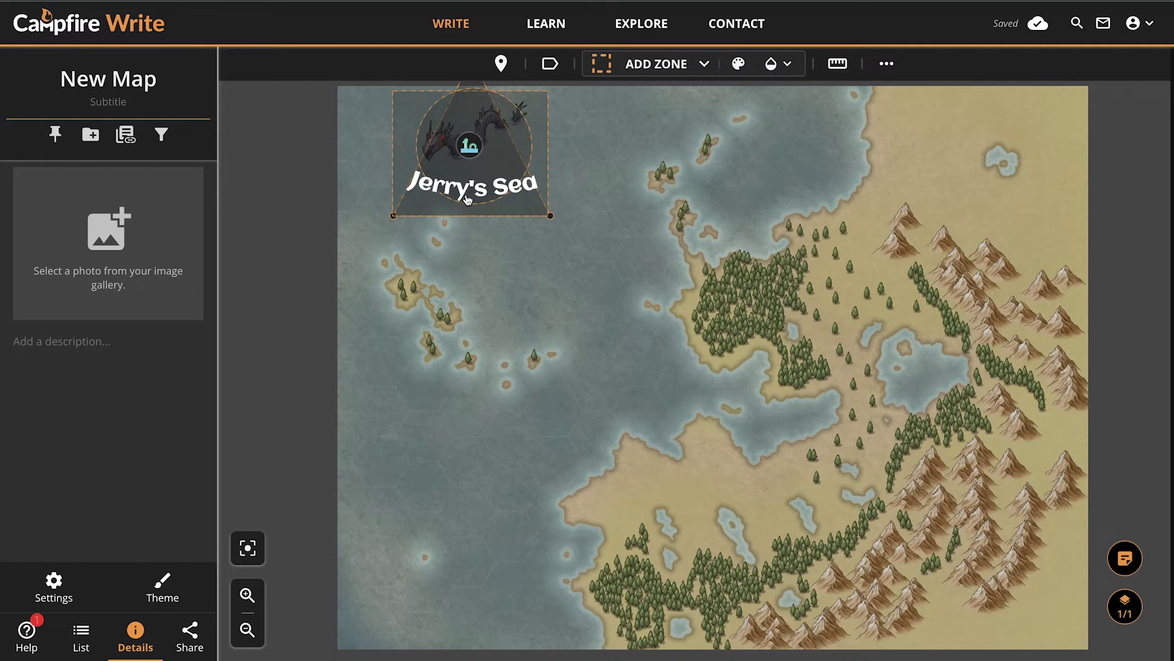
scroll(468, 200, "up", 5)
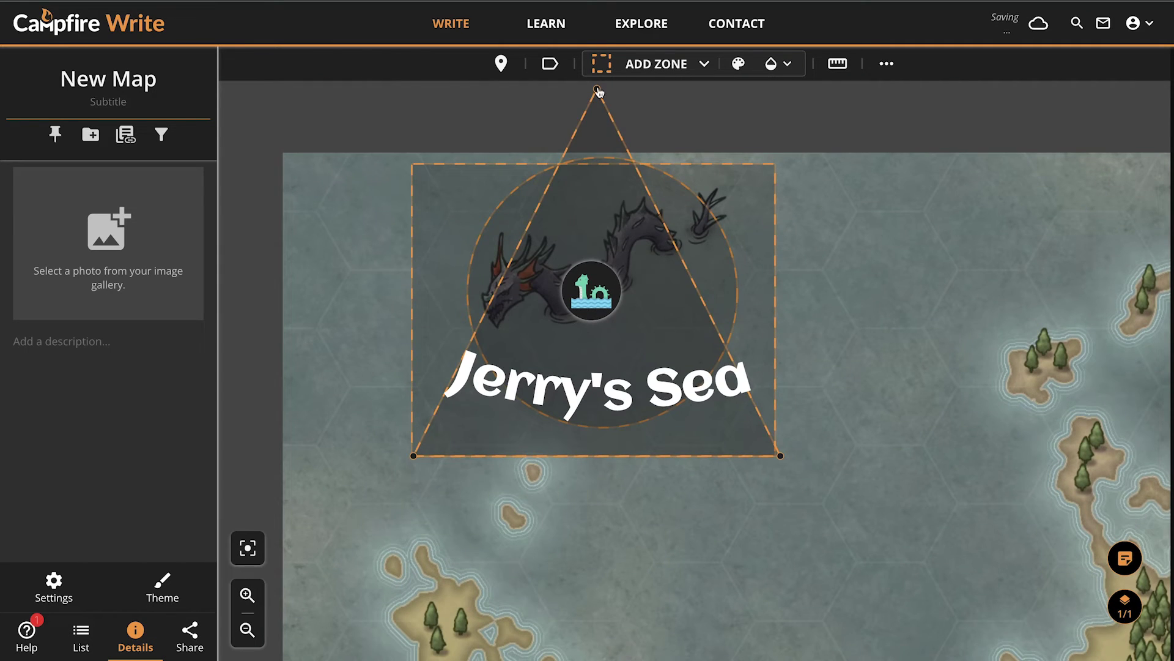
left_click_drag(597, 92, 888, 231)
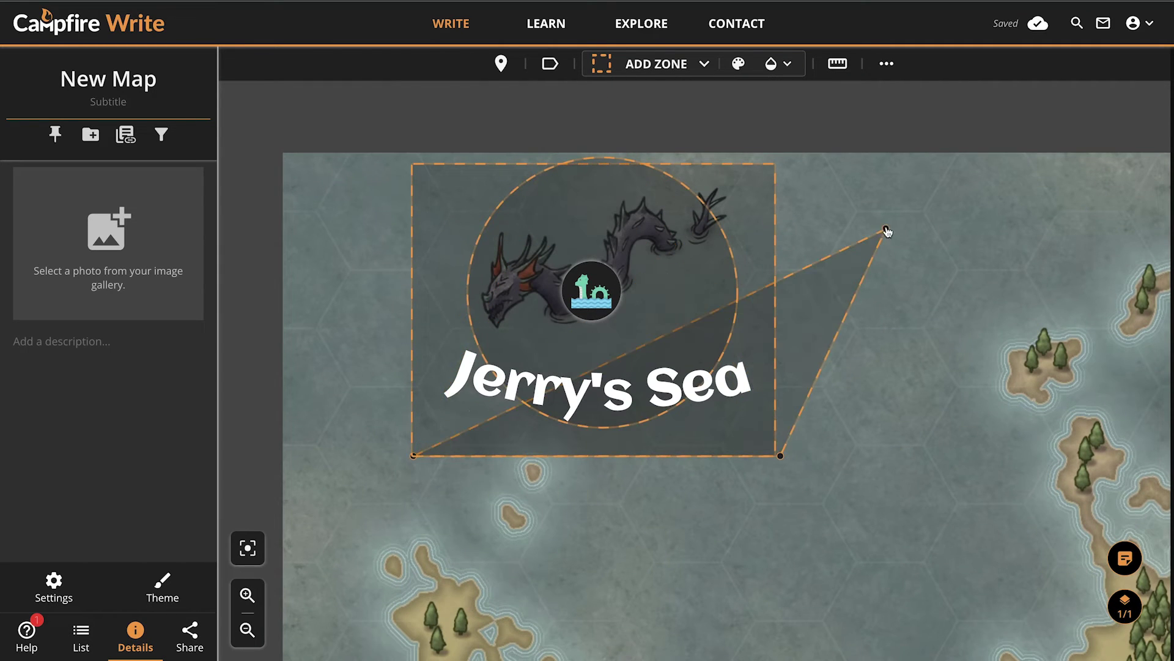
left_click_drag(855, 303, 732, 184)
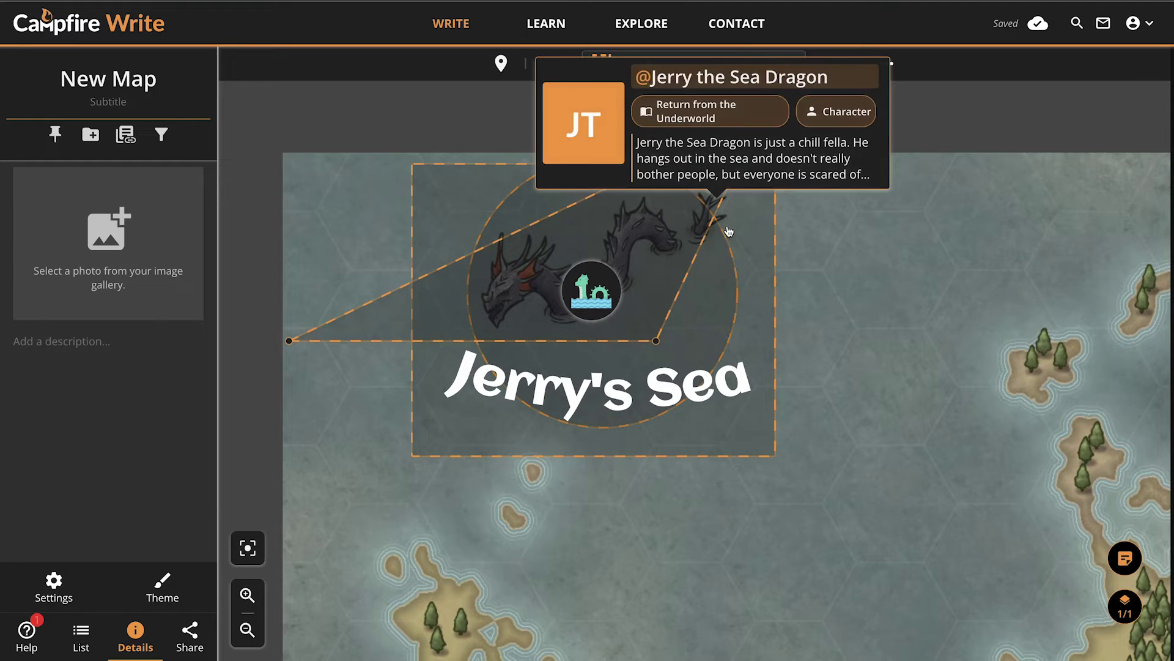
Delete the rectangular zone and pull the abstract zone's head and top-edge corners onto the dragon.
right_click(713, 279)
left_click(758, 367)
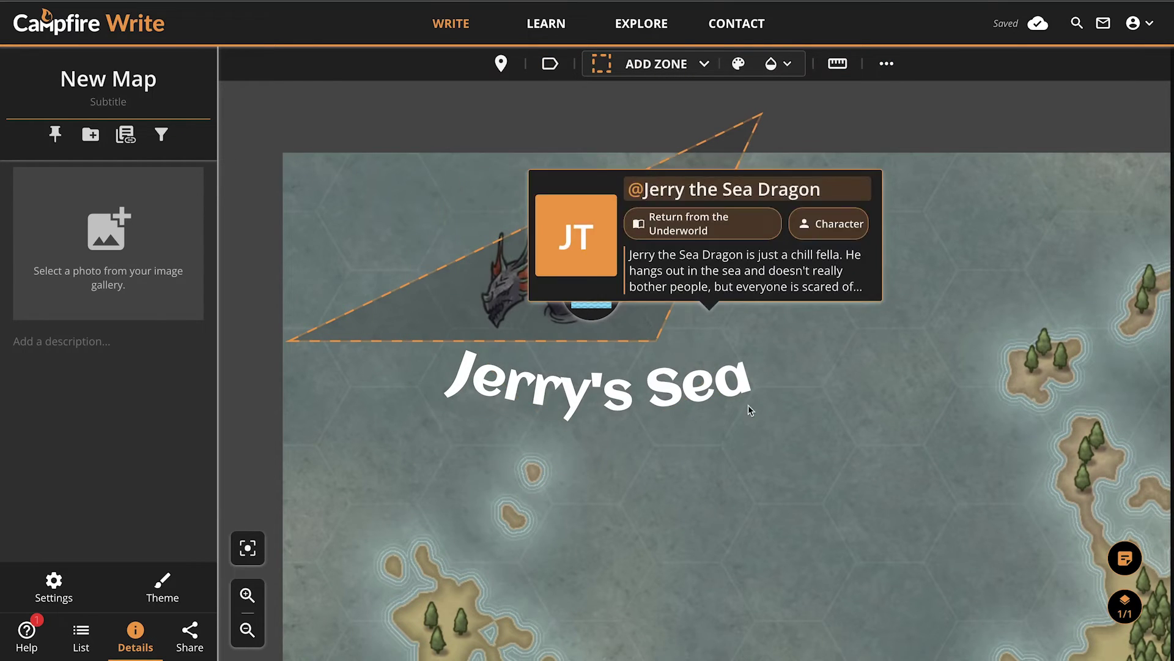
left_click(711, 231)
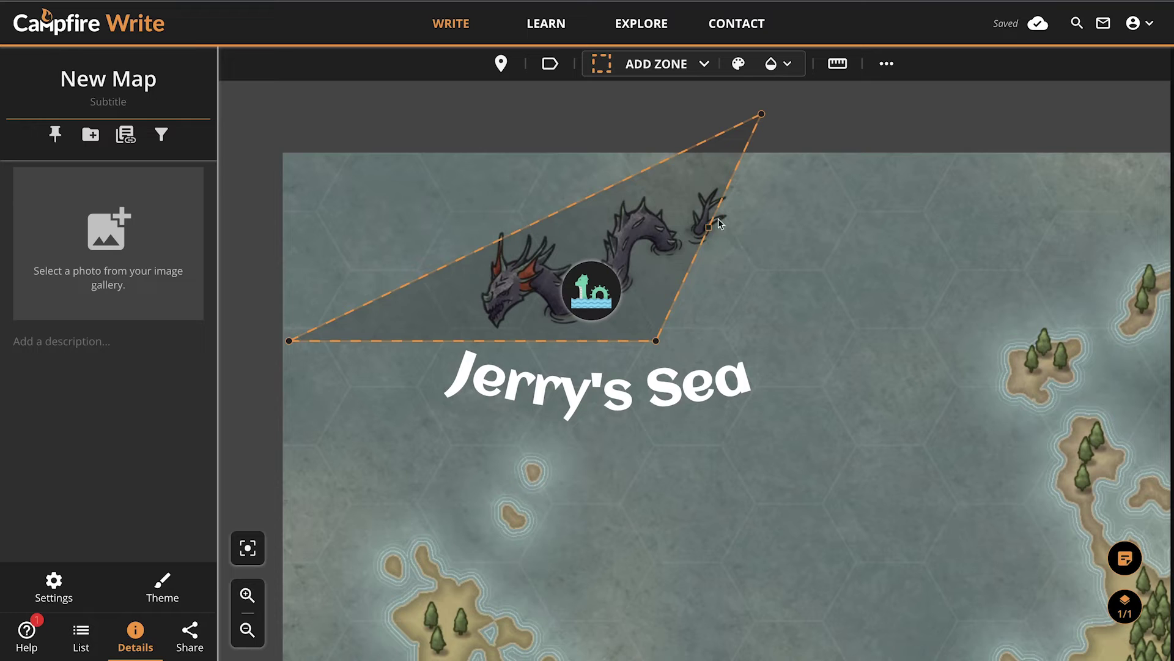
left_click_drag(718, 219, 825, 256)
left_click_drag(529, 227, 449, 222)
left_click_drag(289, 340, 475, 343)
left_click_drag(449, 222, 478, 267)
left_click_drag(621, 195, 490, 217)
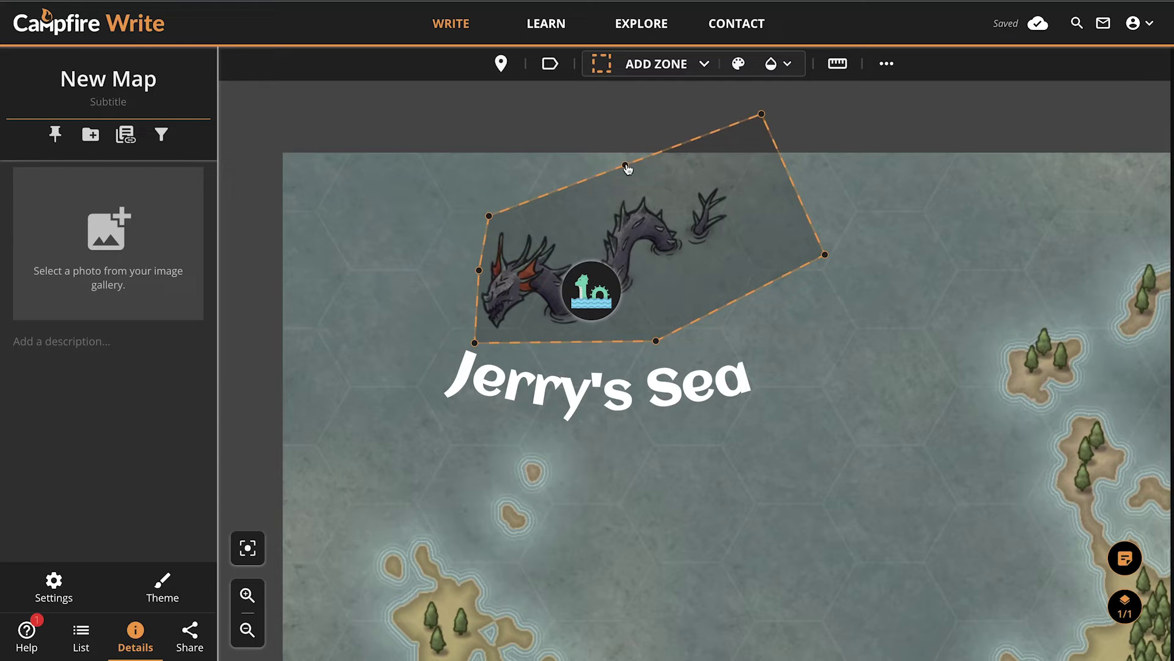
left_click_drag(627, 168, 580, 235)
Trace the dragon's back and tail with the zone's corners, notching in below the tail.
left_click(675, 188)
left_click(674, 187)
left_click_drag(669, 173, 621, 177)
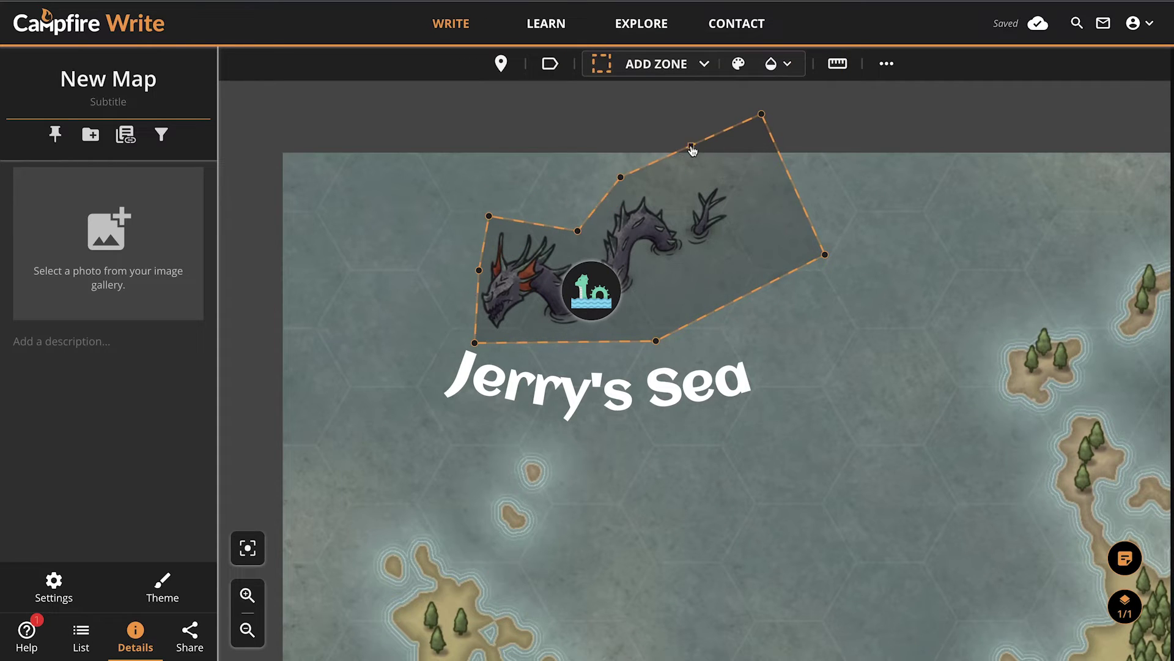
left_click_drag(691, 147, 683, 205)
left_click_drag(762, 114, 718, 164)
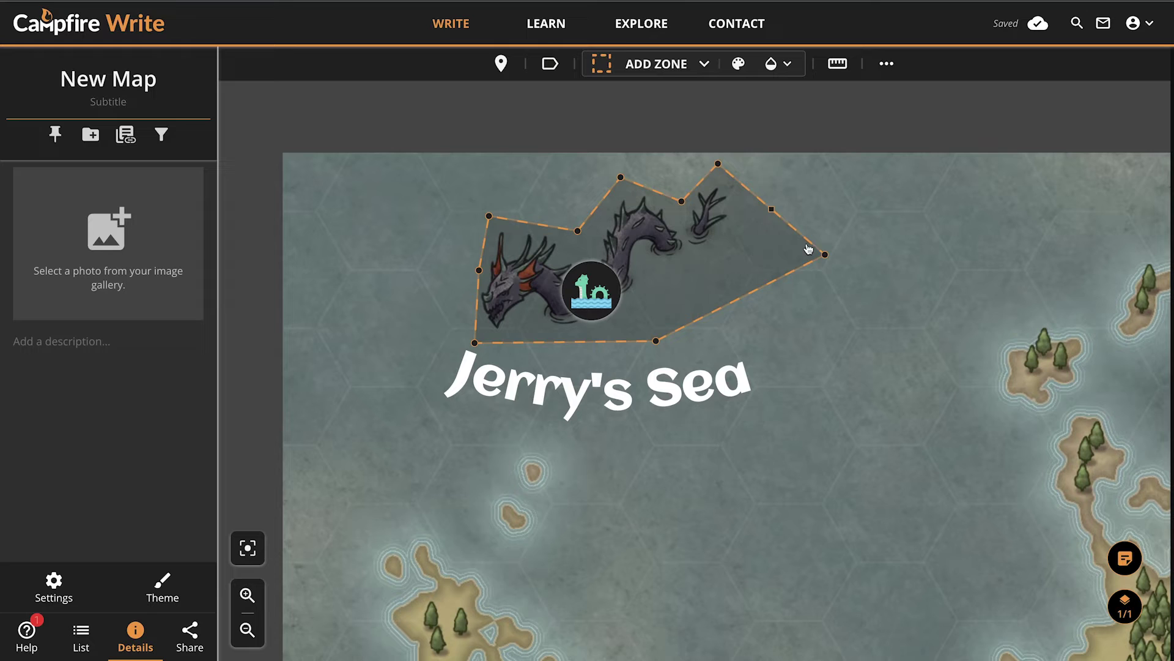
left_click_drag(824, 254, 747, 203)
left_click_drag(703, 275, 649, 273)
left_click_drag(698, 239, 701, 276)
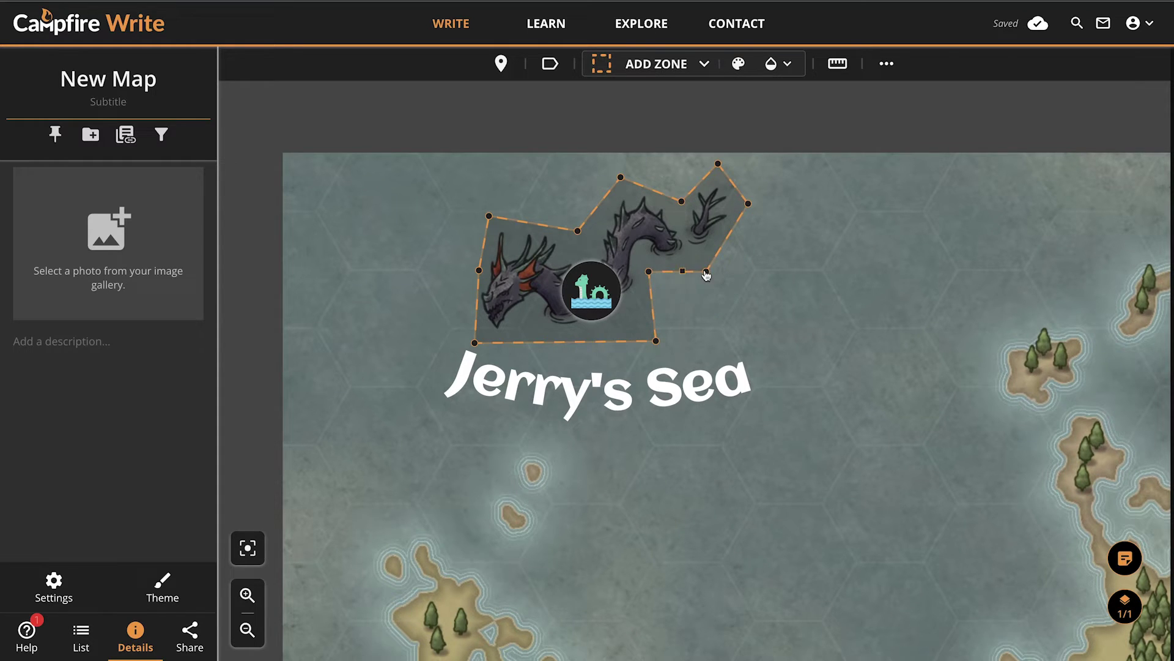
Nudge the 'Jerry's Sea' label lower and tighten the zone's bottom-right corner and left edge.
left_click(711, 388)
left_click_drag(711, 388, 724, 396)
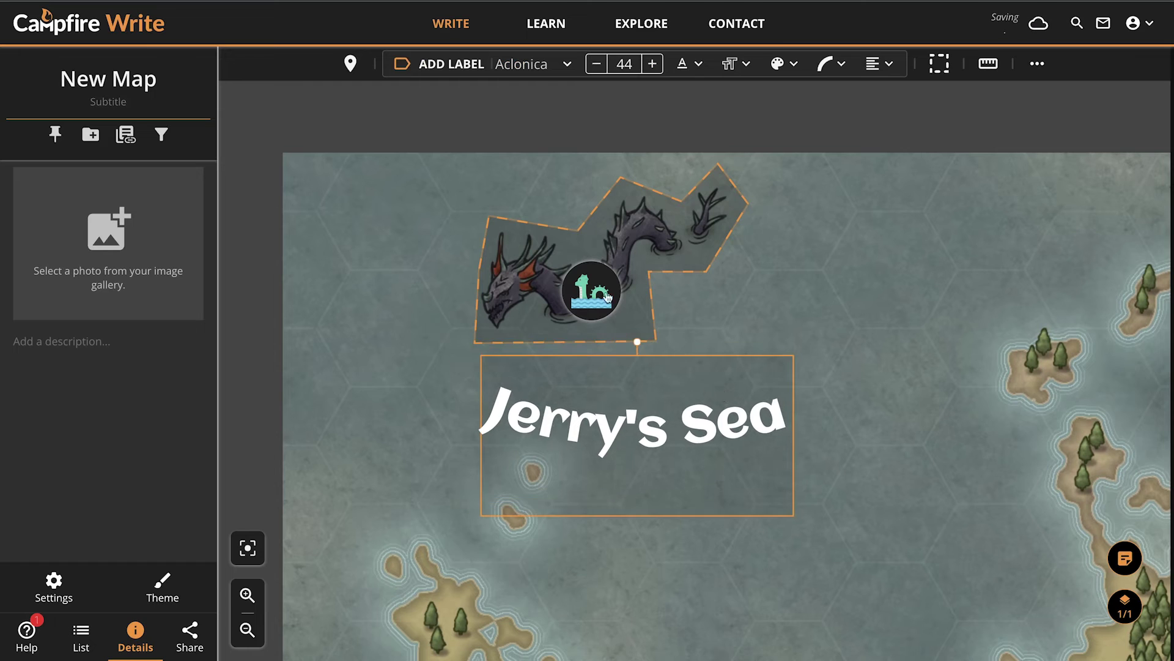
left_click(655, 340)
left_click_drag(655, 340, 629, 330)
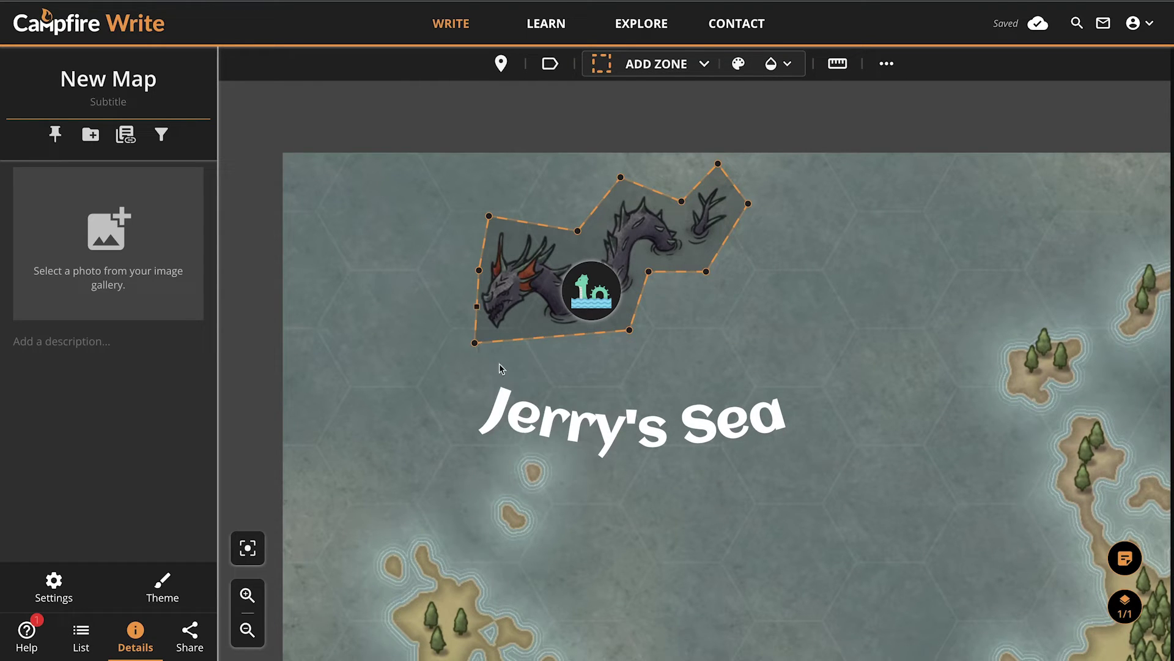
left_click_drag(476, 306, 487, 342)
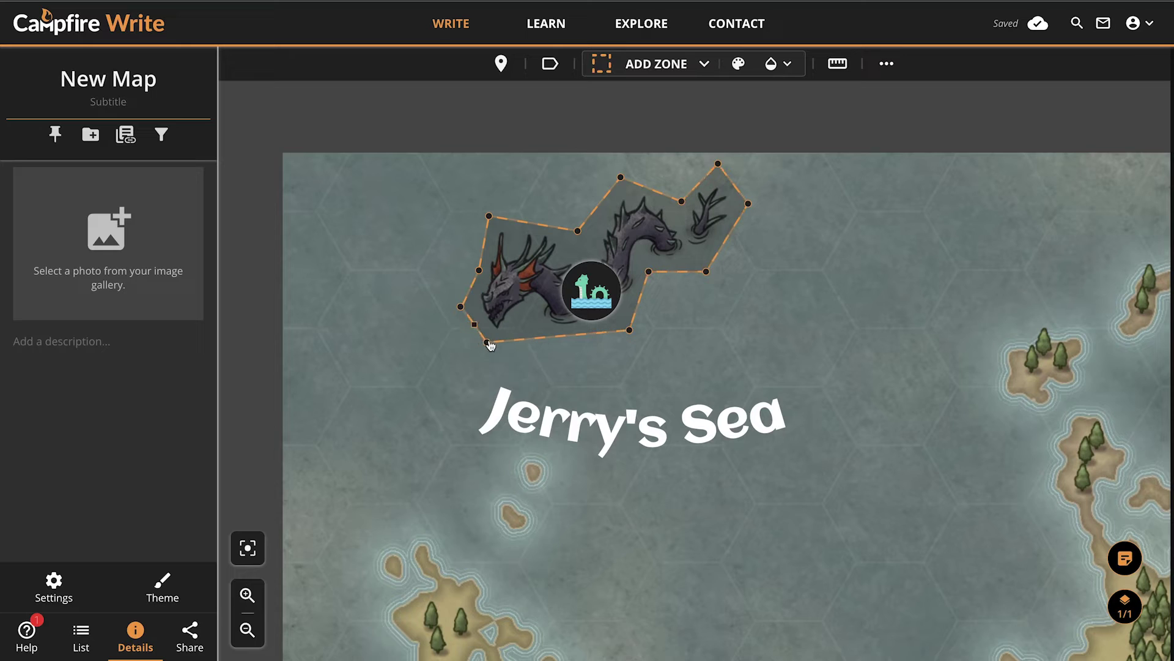
Colour the sea-dragon zone yellow.
right_click(559, 337)
left_click(598, 419)
left_click(738, 63)
left_click(786, 230)
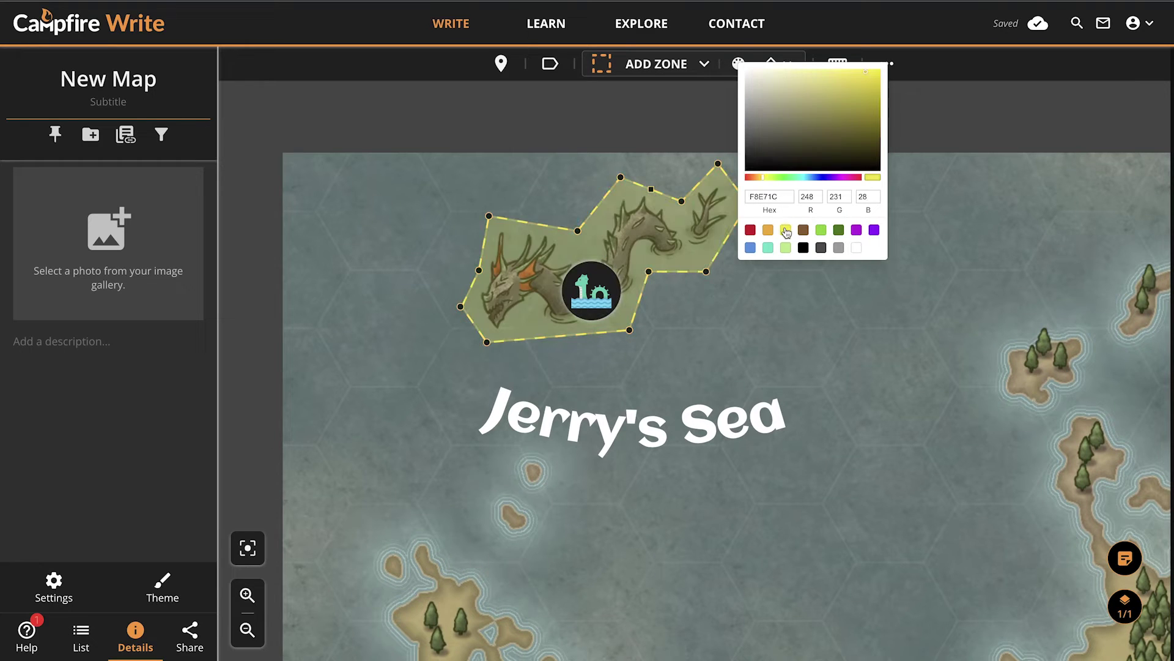
Set the zone's fill opacity to 0% so it is fully transparent.
left_click(775, 63)
left_click(776, 64)
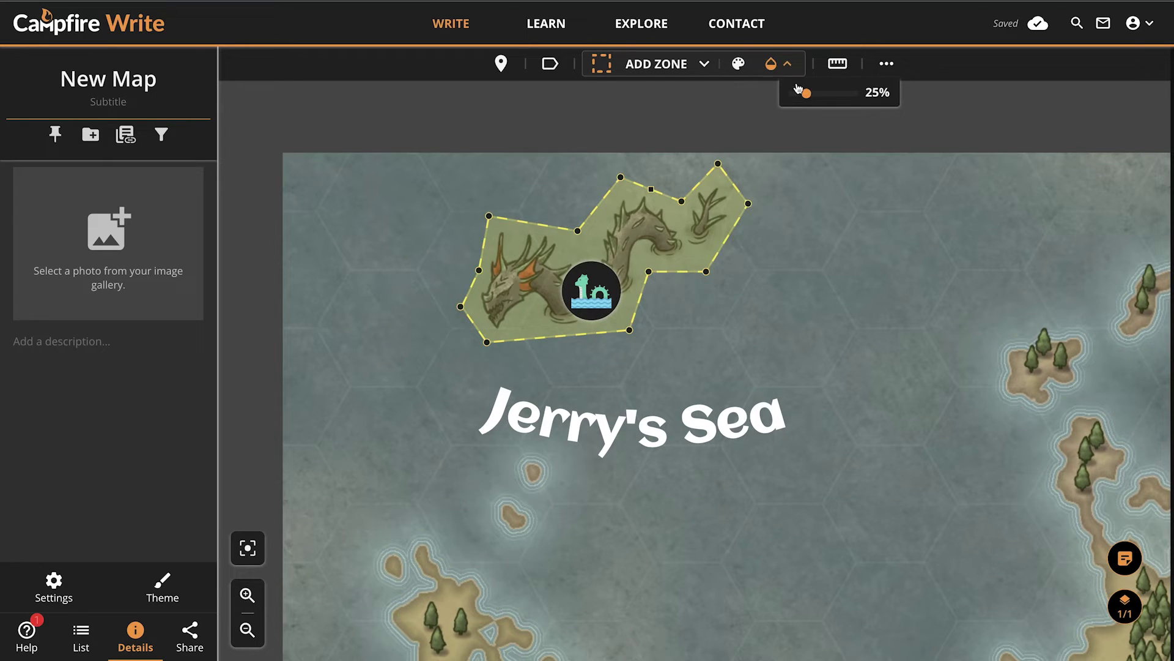
left_click_drag(806, 93, 740, 99)
left_click(776, 64)
left_click(711, 110)
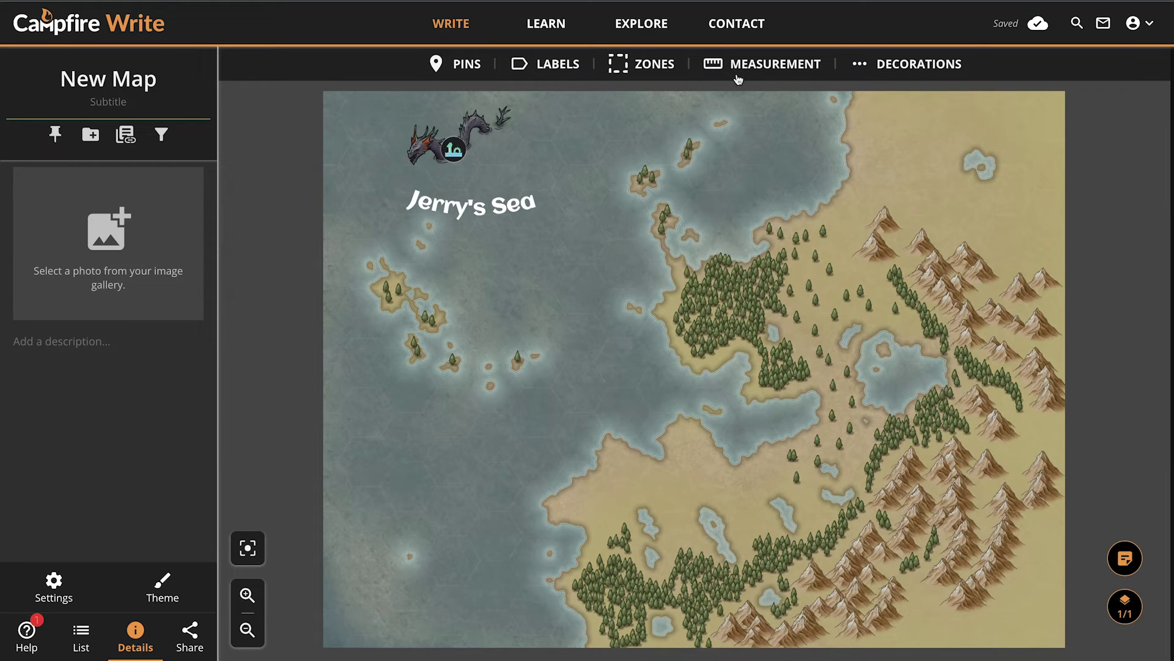
left_click(712, 64)
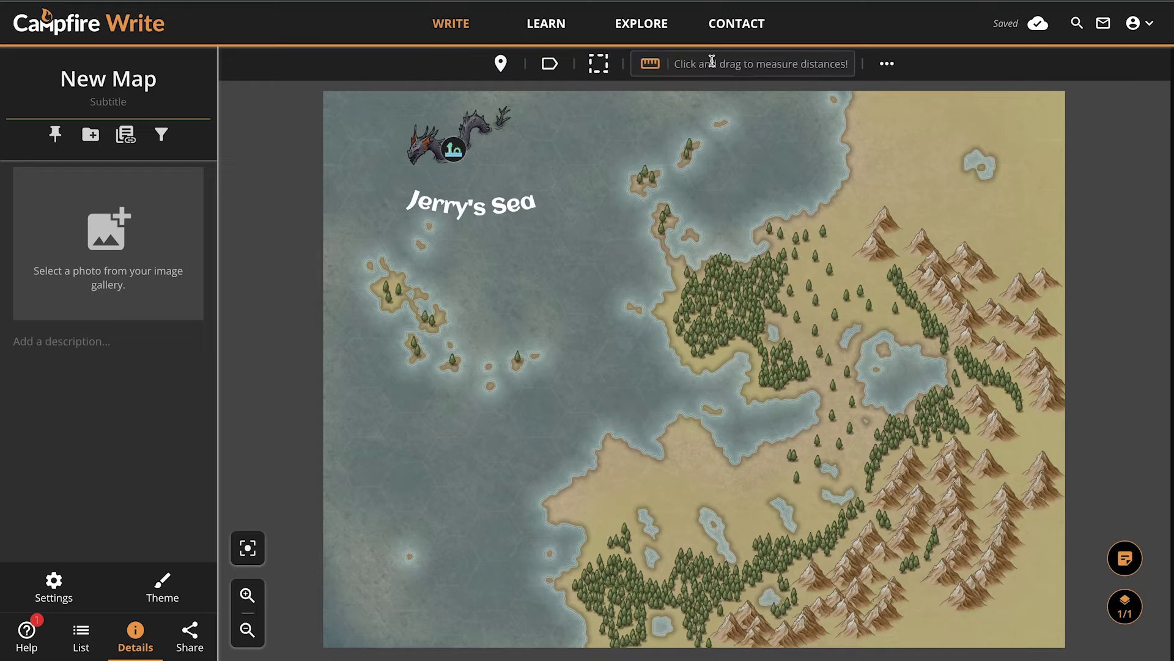
left_click(502, 268)
left_click_drag(503, 267, 557, 258)
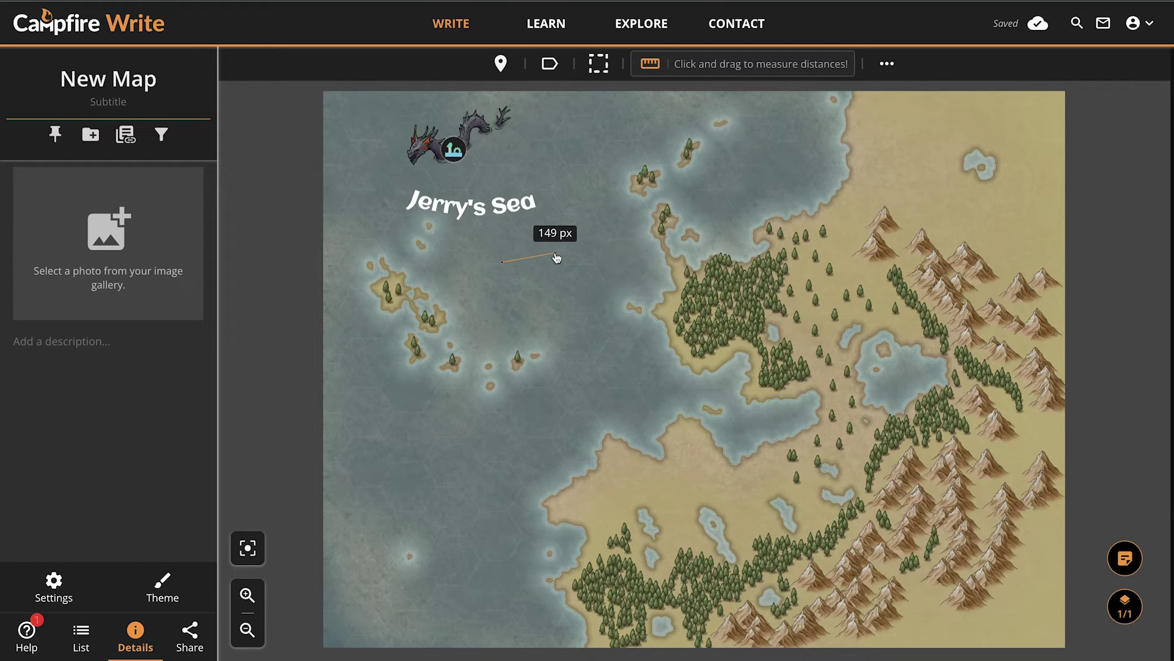
left_click_drag(557, 257, 617, 267)
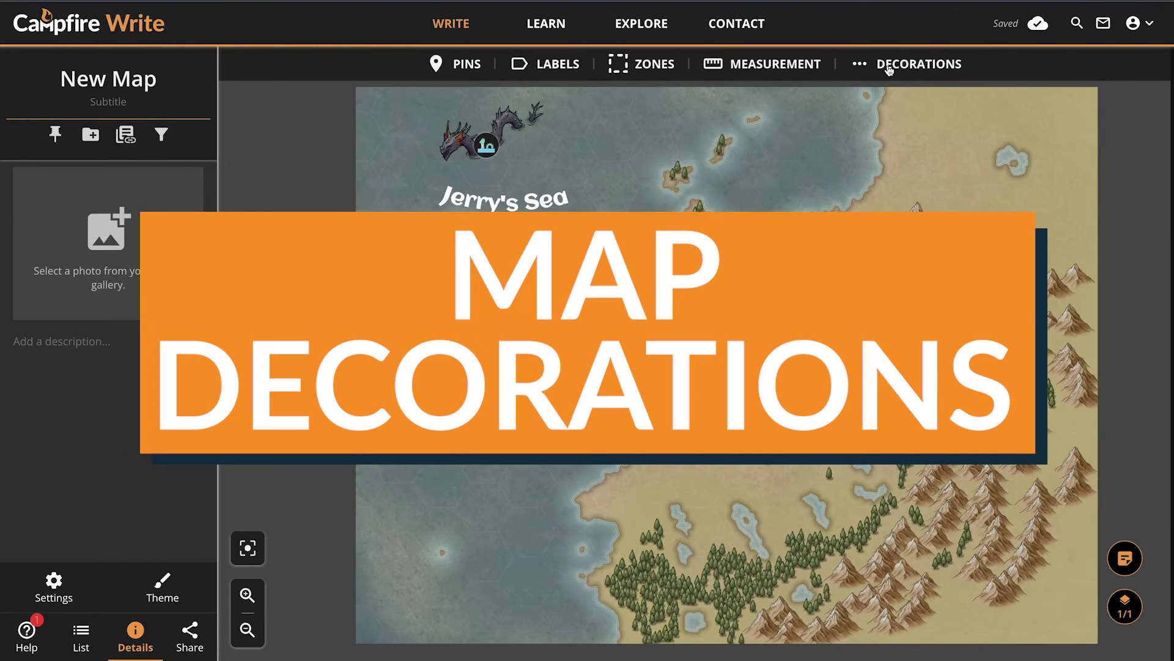
Place a new legend on the map from the Decorations legend options.
left_click(889, 69)
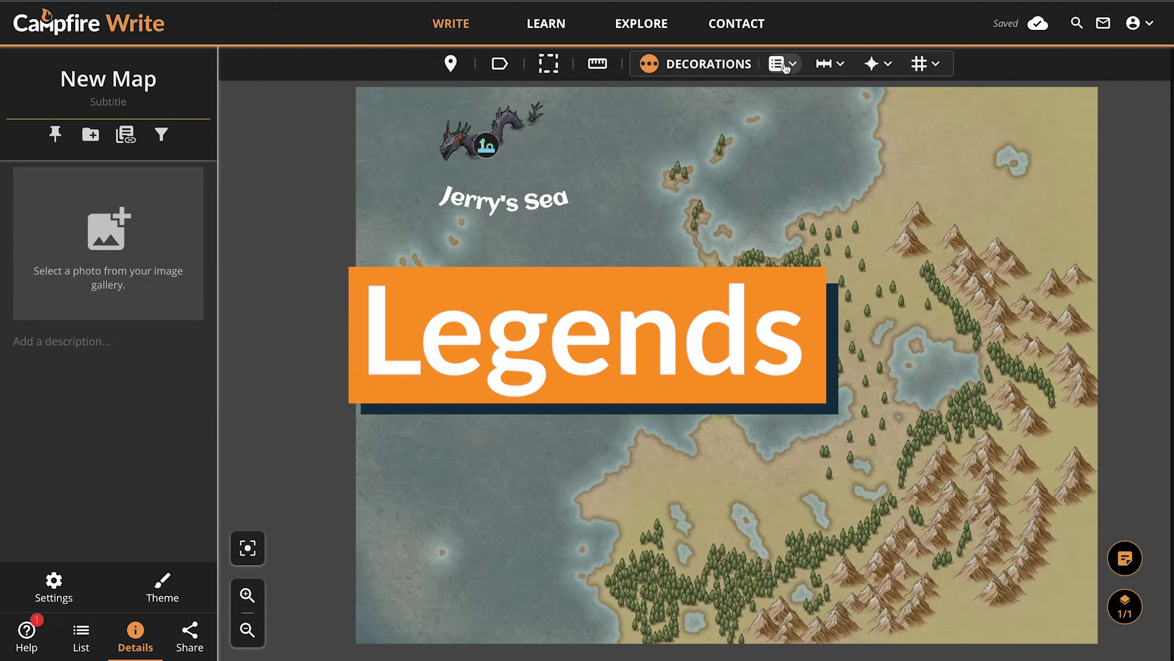
left_click(786, 68)
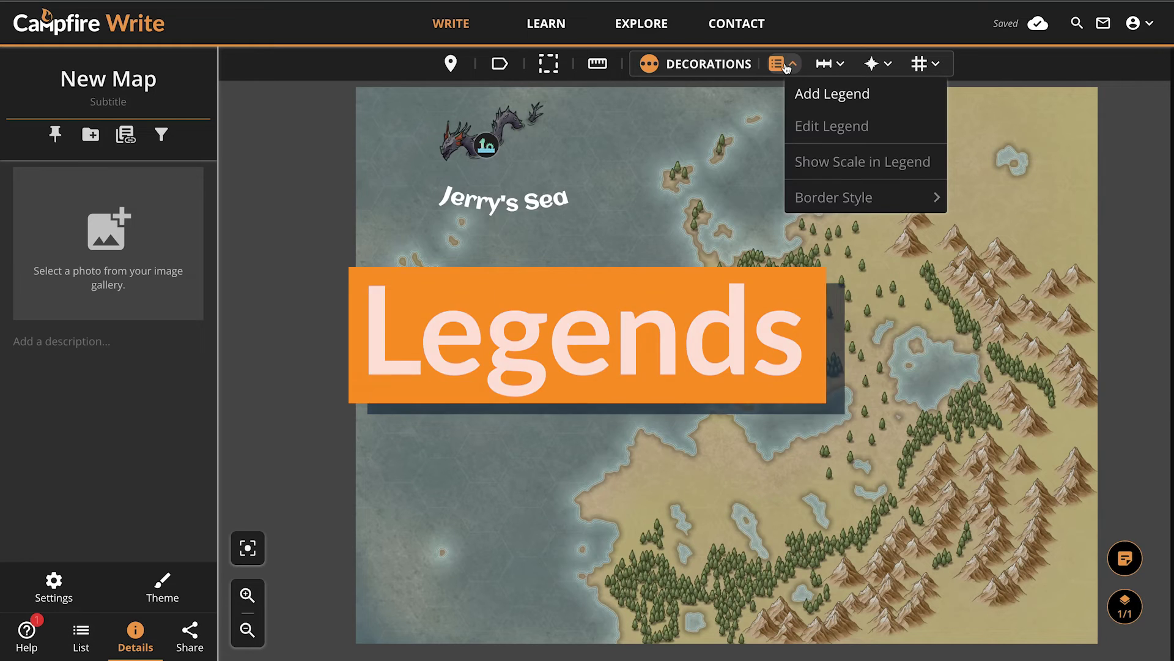
left_click(794, 93)
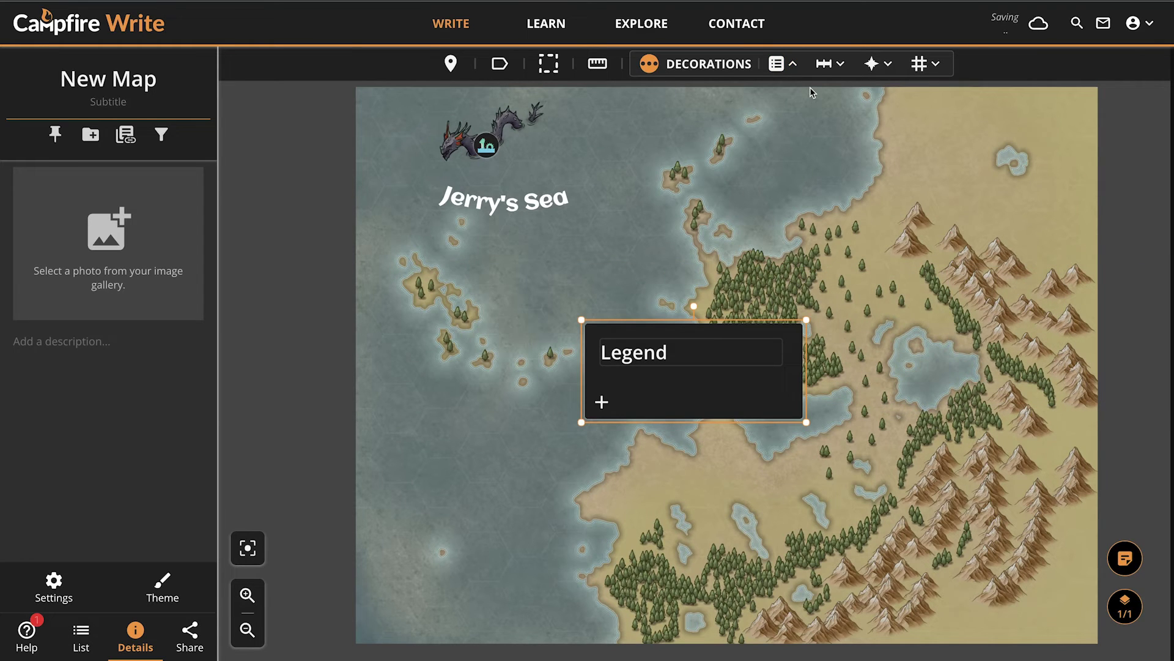
Add a legend entry pairing the sea-dragon icon with the label 'Jerry the Sea Dragon'.
left_click(602, 402)
left_click(607, 392)
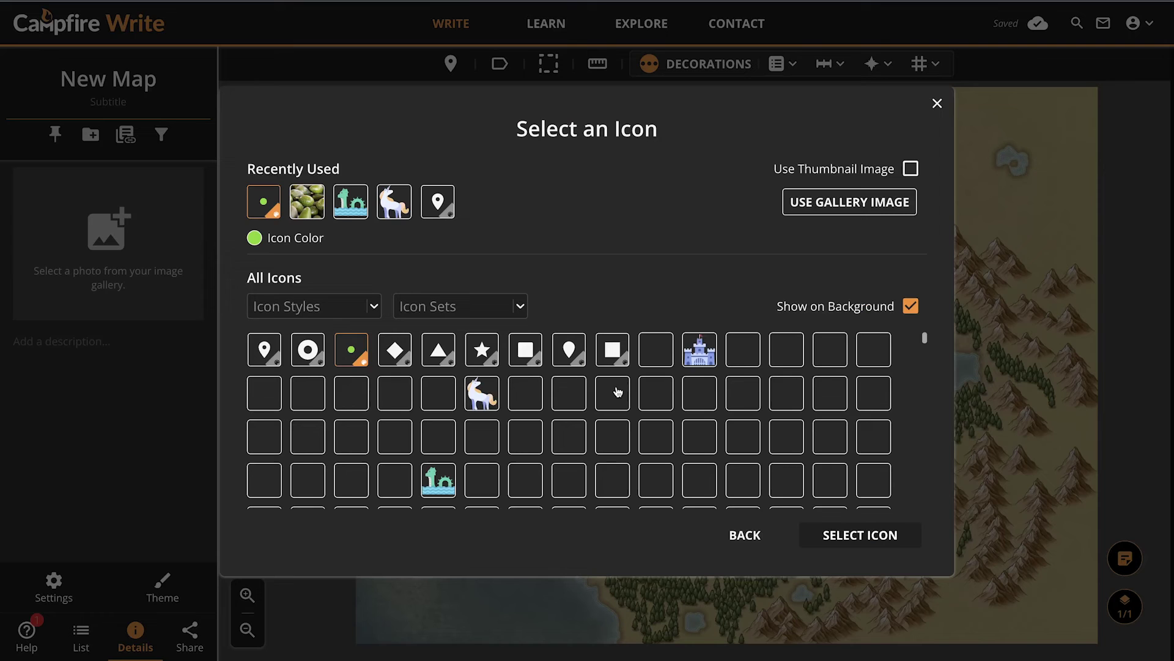
left_click(860, 534)
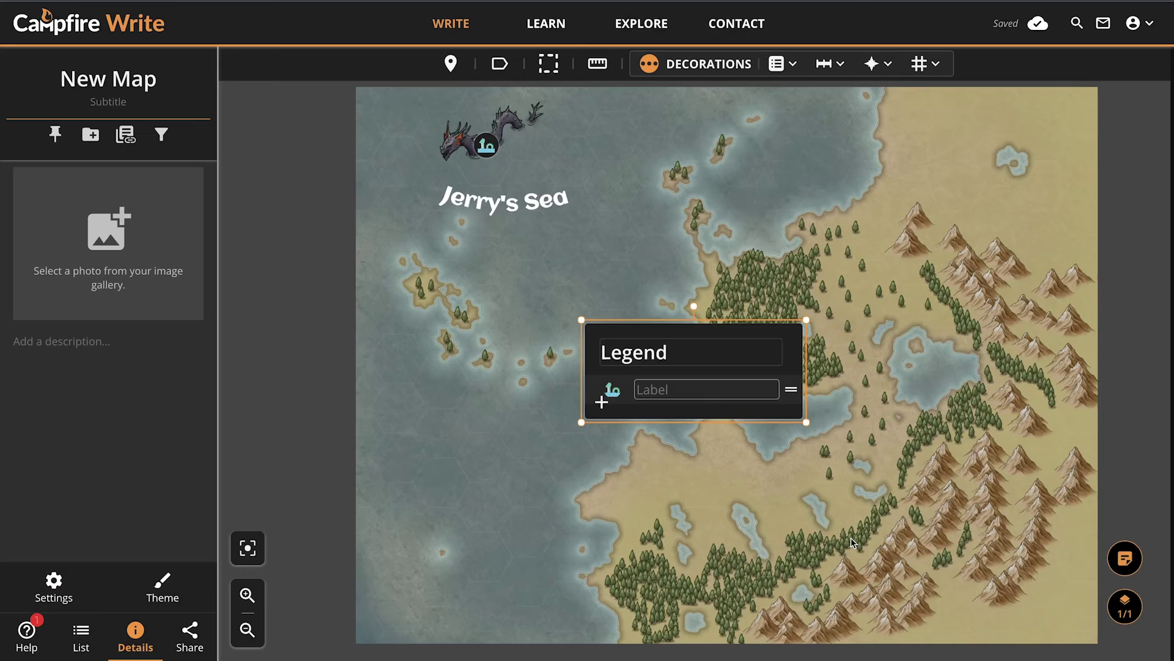
left_click(687, 391)
type("Jerry the Sea Dragon")
left_click(984, 310)
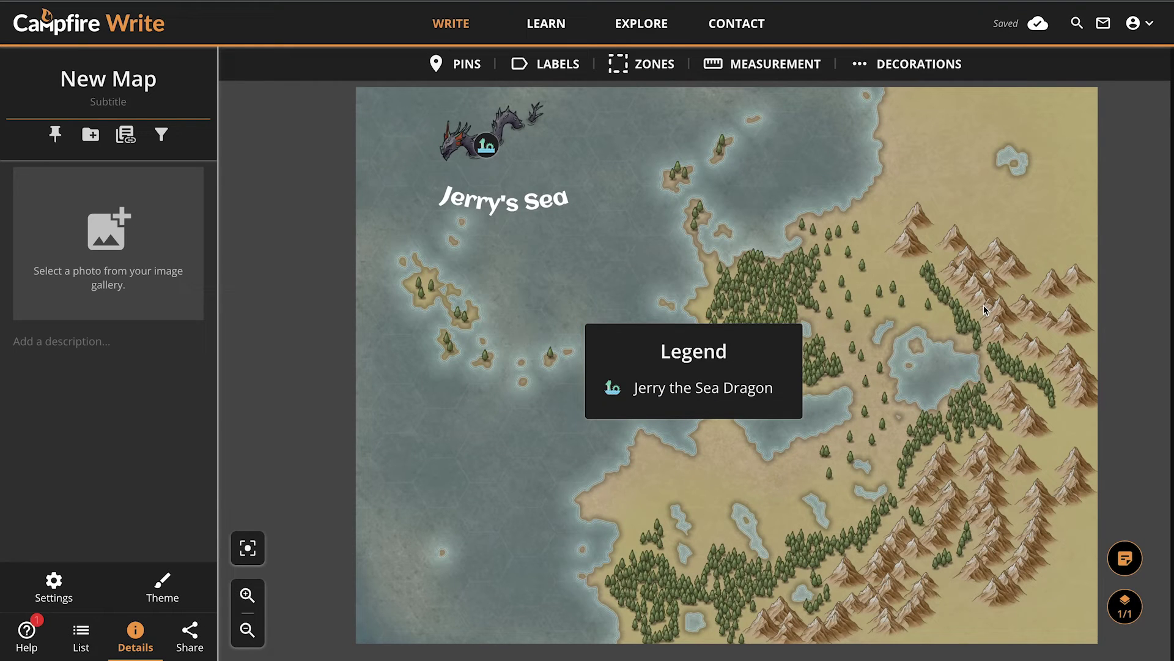
left_click(715, 395)
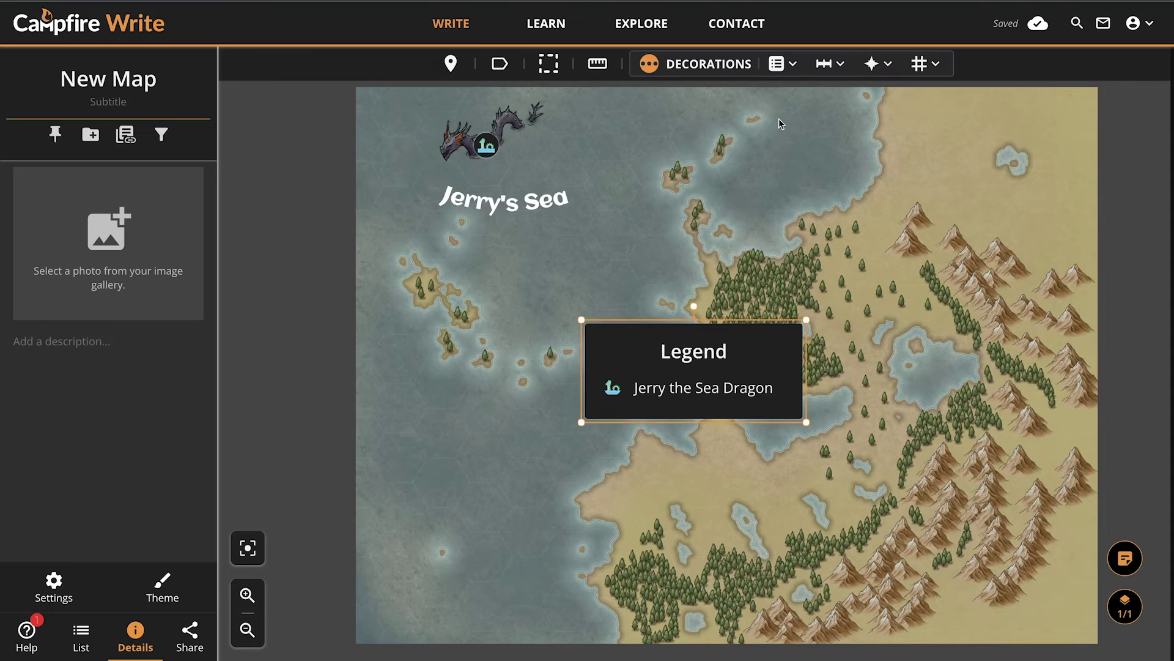
left_click(778, 63)
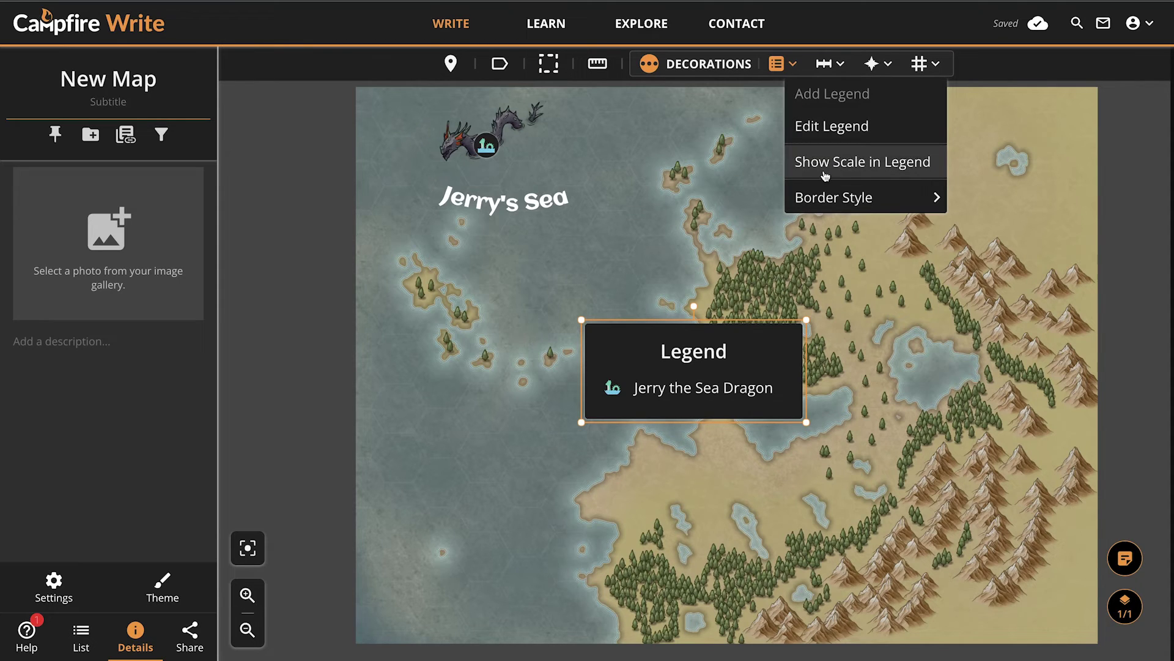
Add a scale bar with three divisions and a length of 50.
left_click(830, 64)
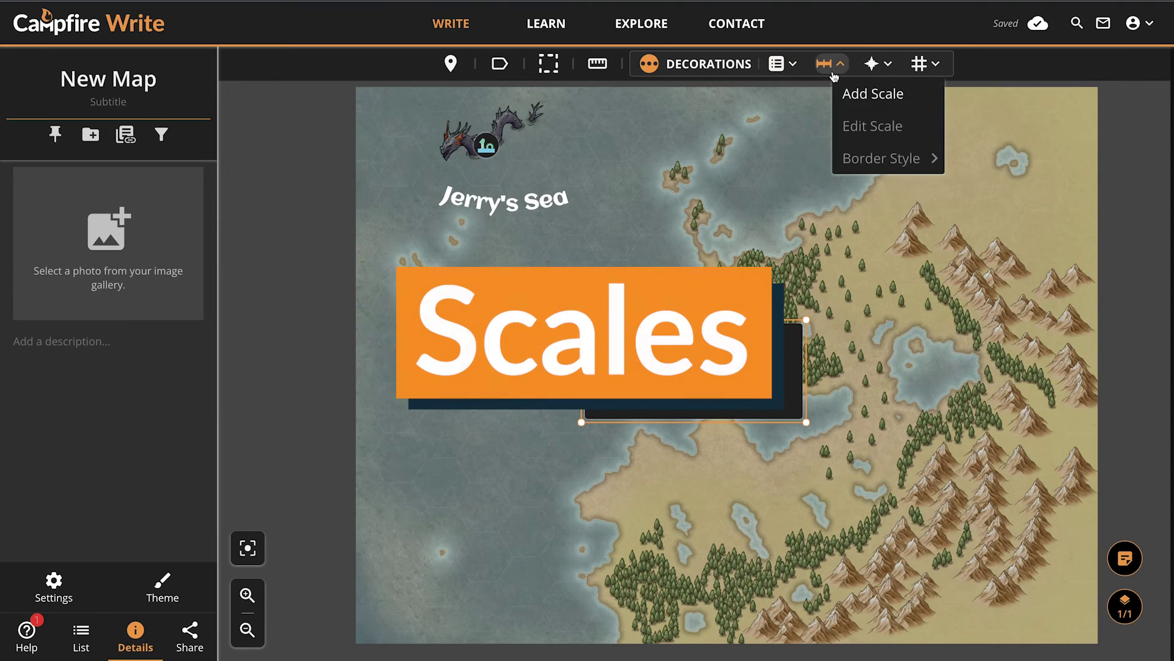
left_click(873, 94)
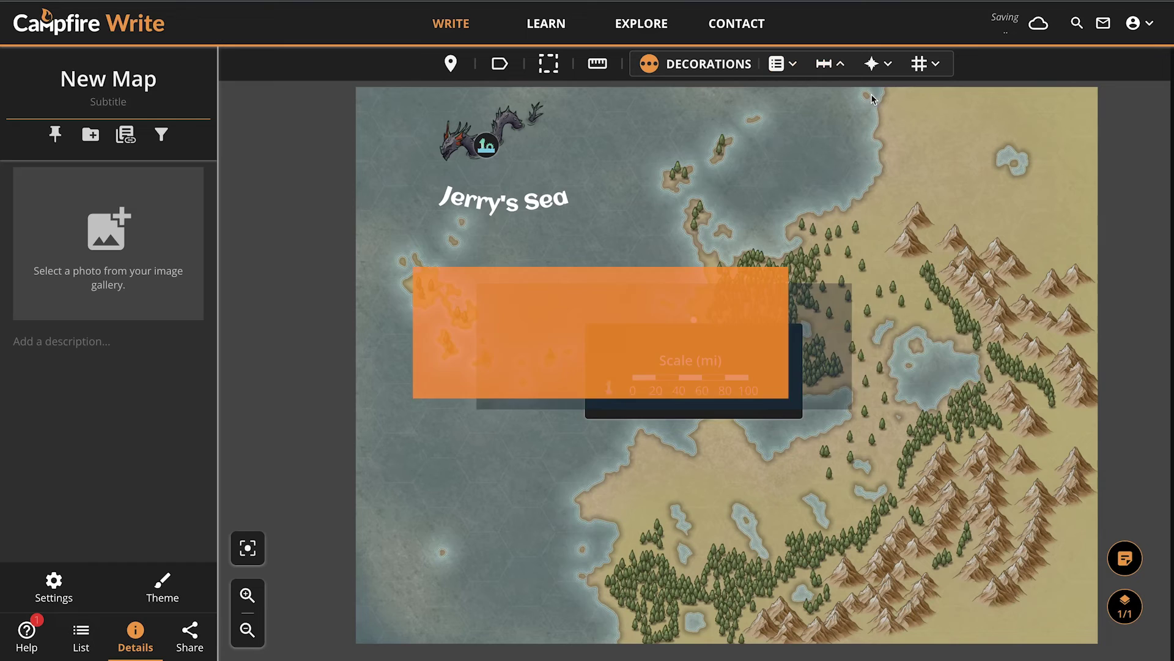
left_click(682, 370)
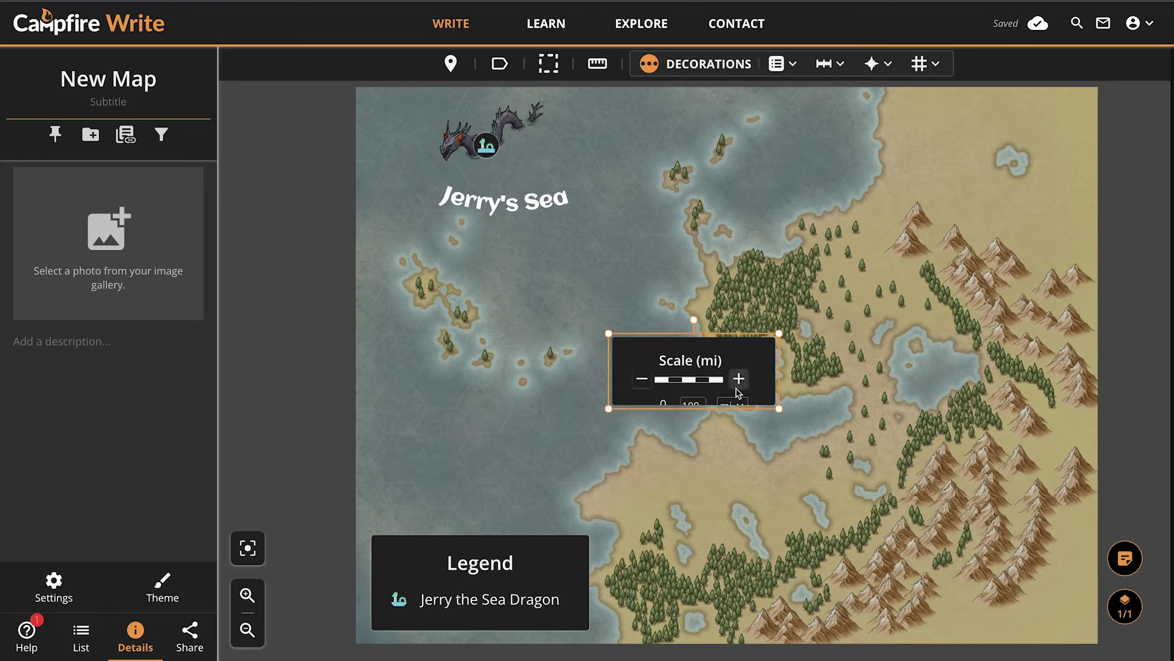
left_click(740, 380)
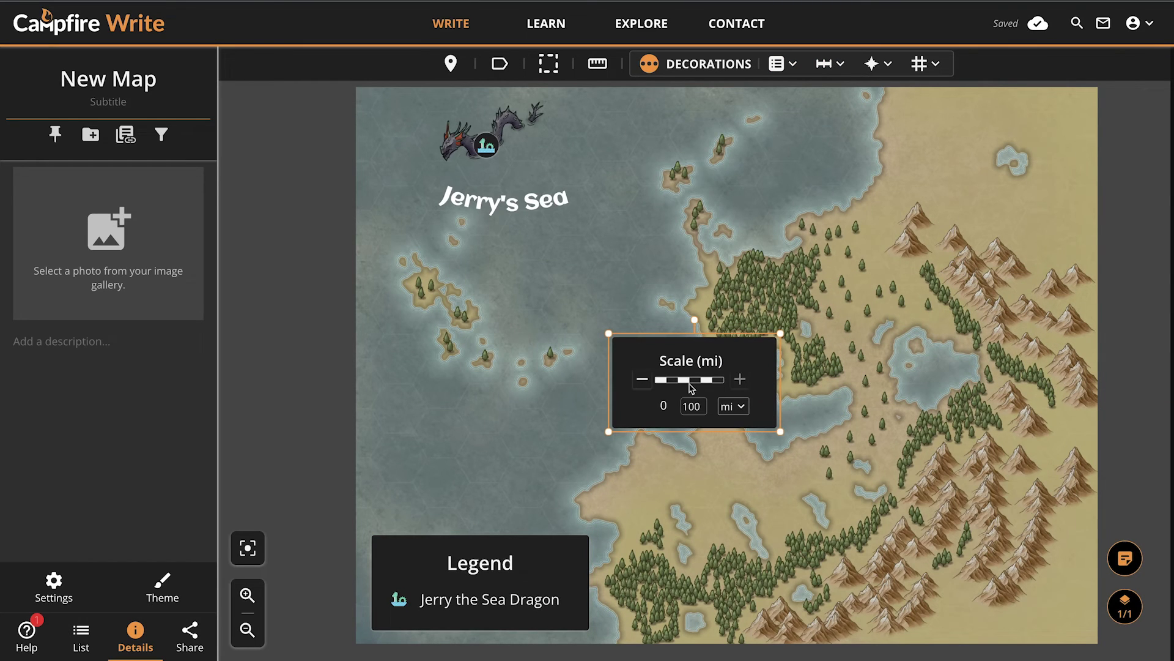
left_click(642, 380)
left_click(642, 379)
double_click(691, 406)
type("50")
Set the scale units to Metric meters and move the bar just above the legend.
left_click(733, 406)
mouse_move(775, 500)
left_click(910, 511)
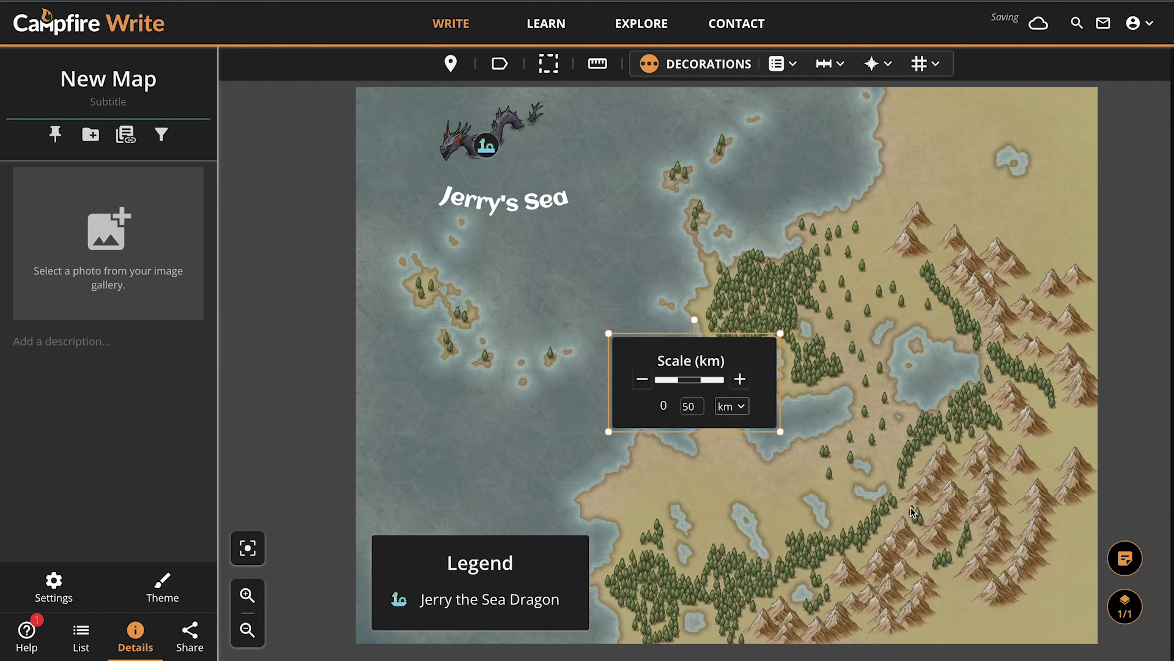
left_click(732, 406)
mouse_move(874, 427)
left_click(942, 567)
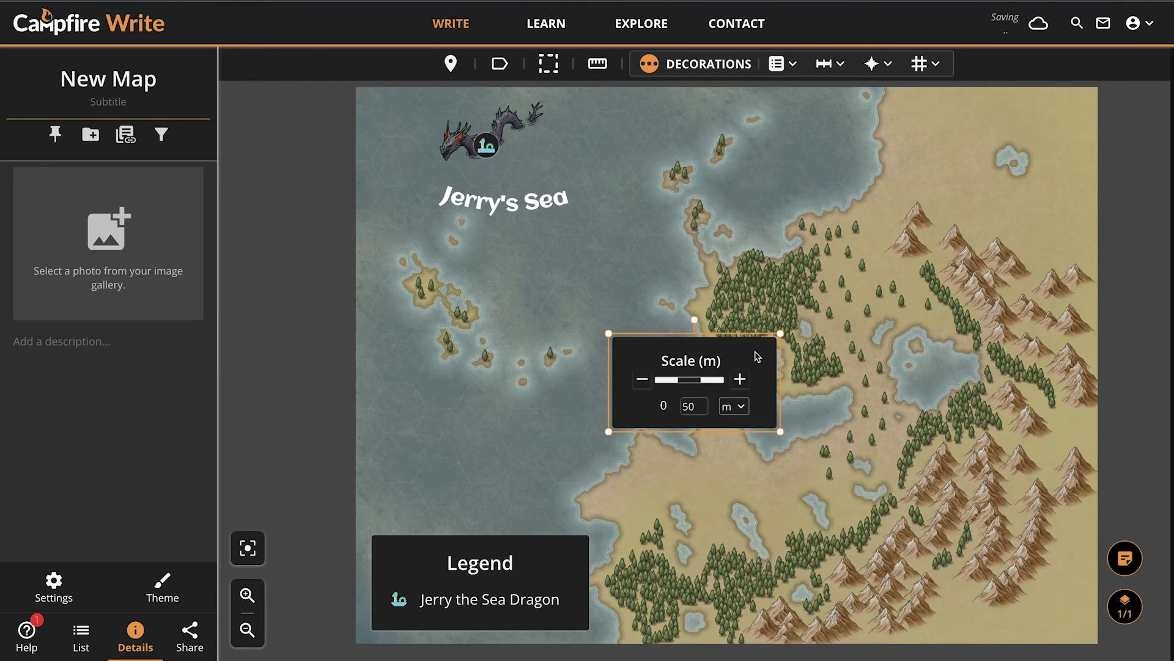
left_click(802, 354)
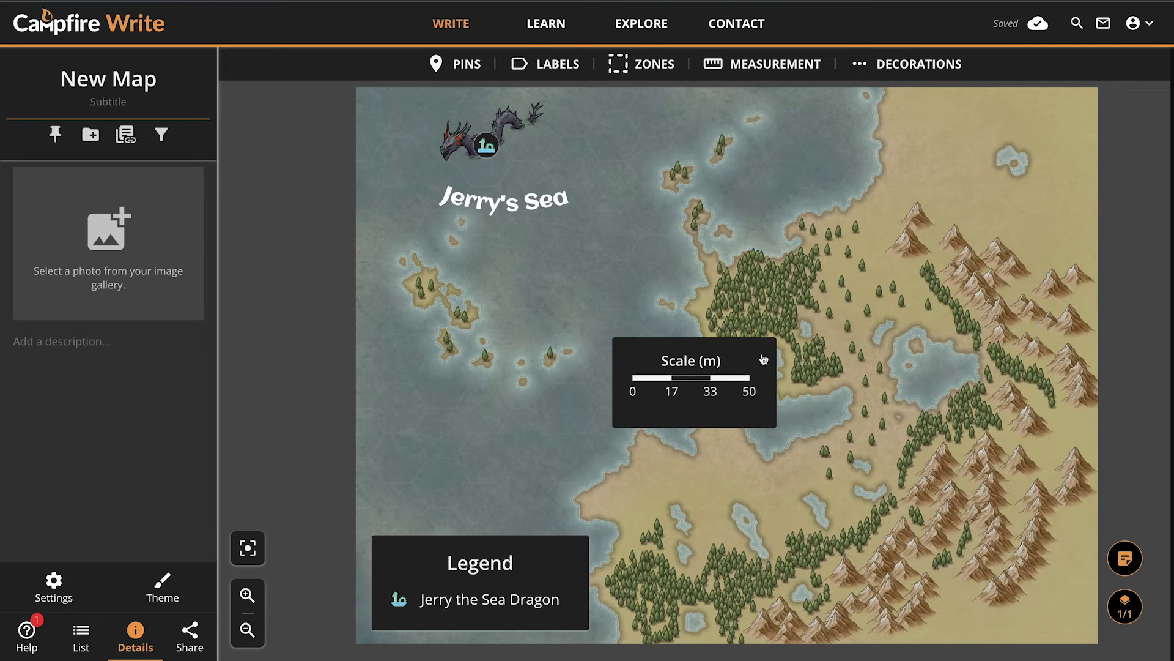
left_click_drag(763, 355, 553, 459)
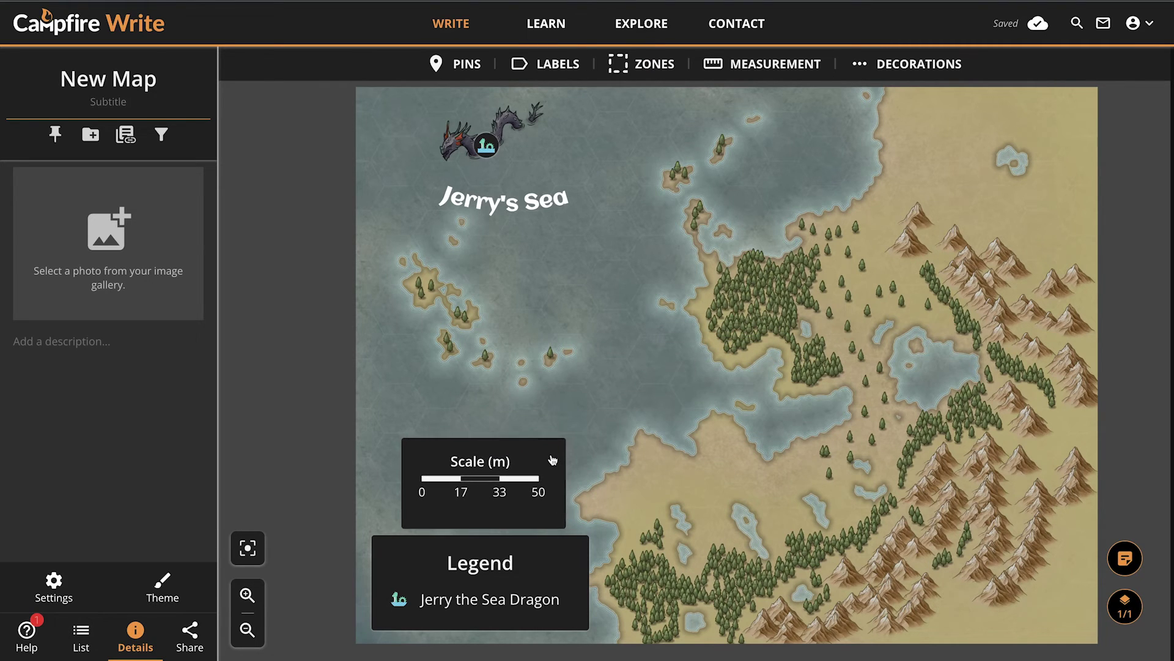
Measure a distance across the sea, then place a Fantasy compass rose in the top-left corner.
left_click(598, 63)
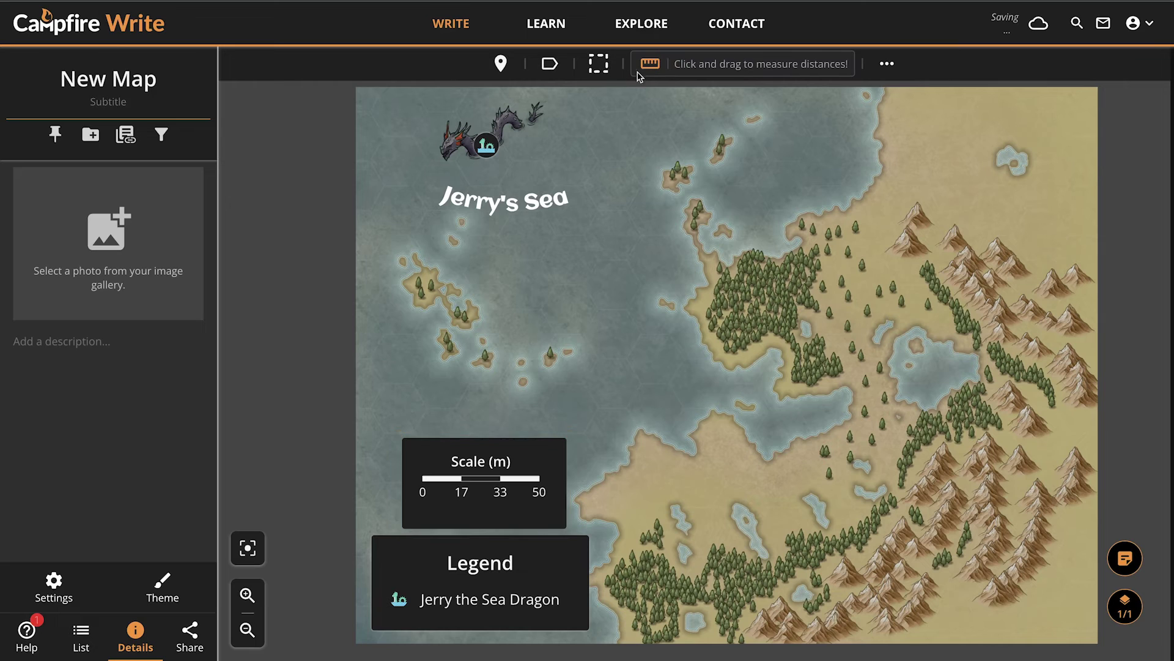
left_click_drag(571, 285, 664, 278)
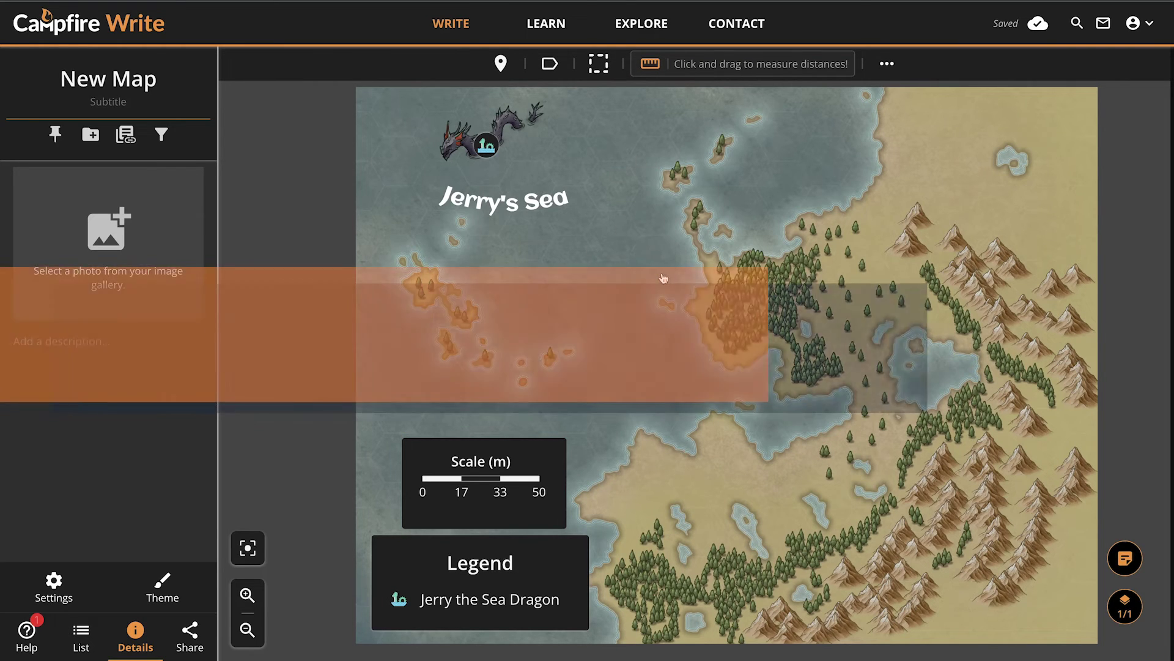
left_click(888, 63)
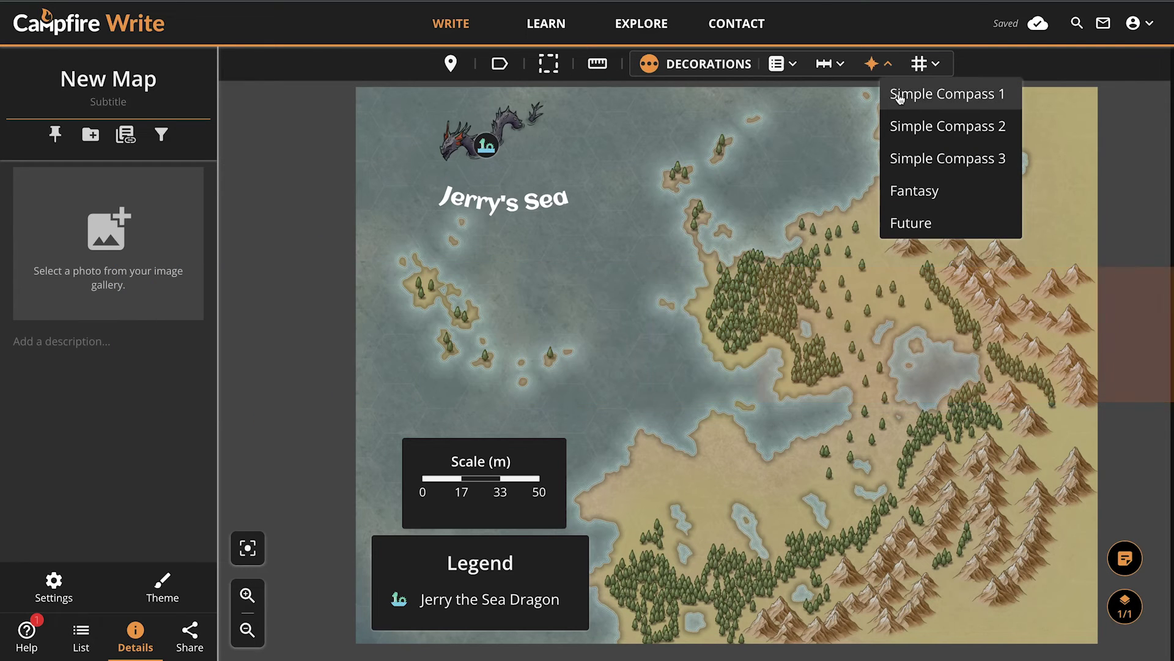
left_click(915, 190)
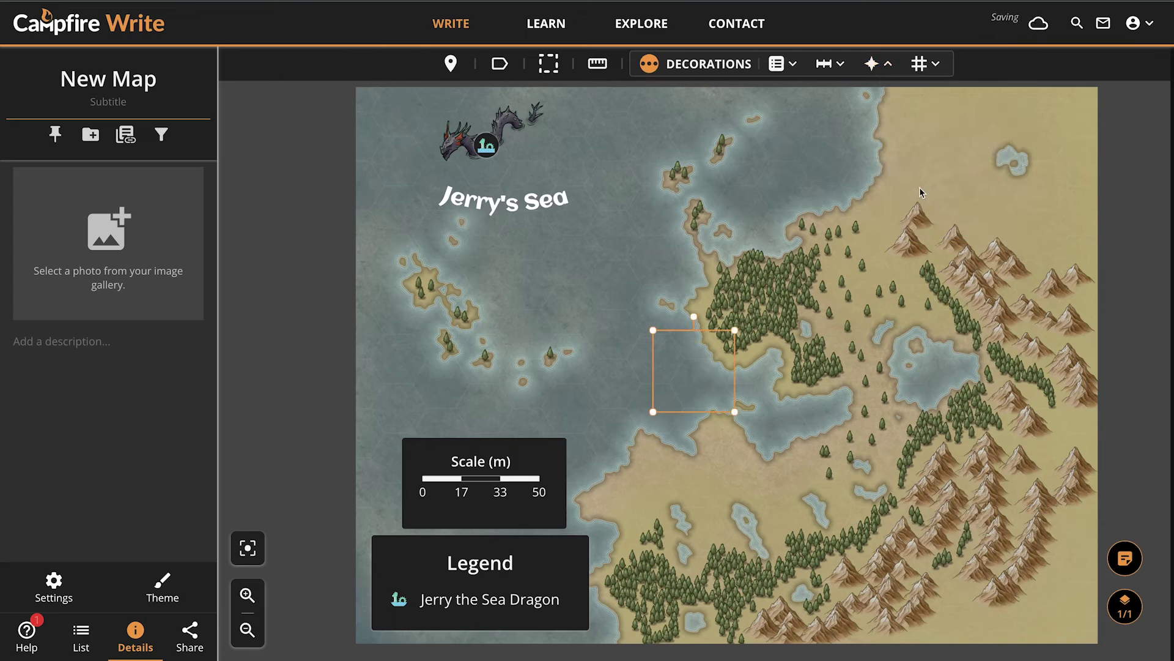
left_click_drag(700, 365, 402, 126)
left_click(630, 144)
Turn on the map grid and set its size to Small.
left_click(917, 63)
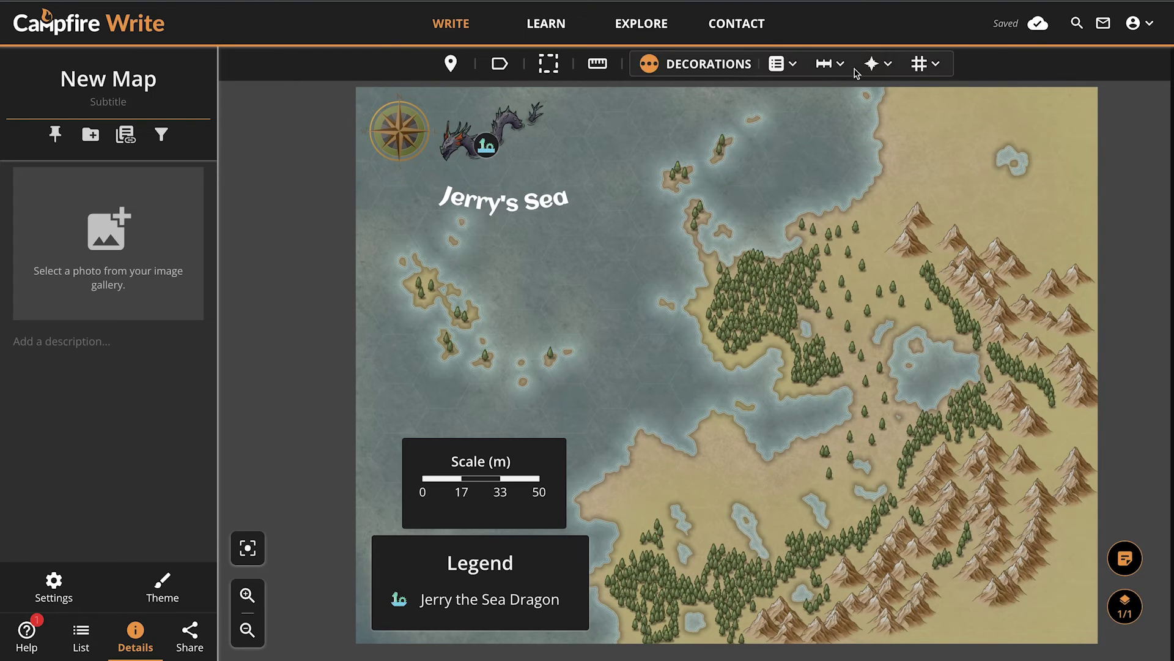
left_click(920, 64)
left_click(970, 193)
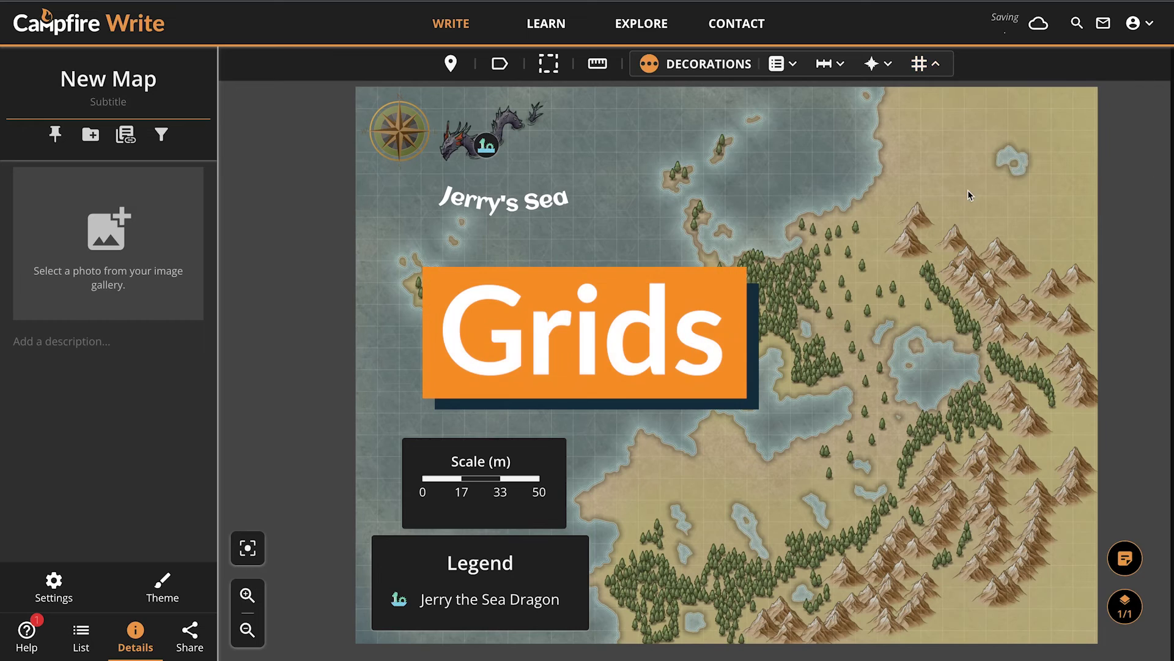
left_click(919, 63)
left_click(1068, 158)
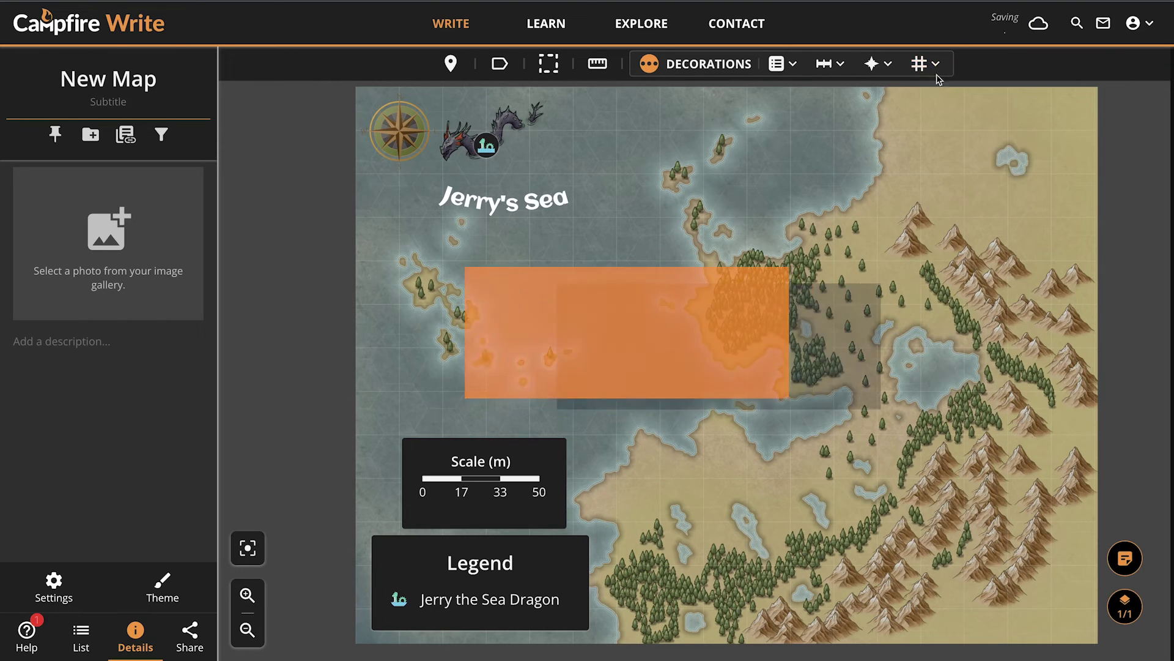
left_click(1068, 94)
Make the grid lines orange at 80% opacity.
left_click(920, 64)
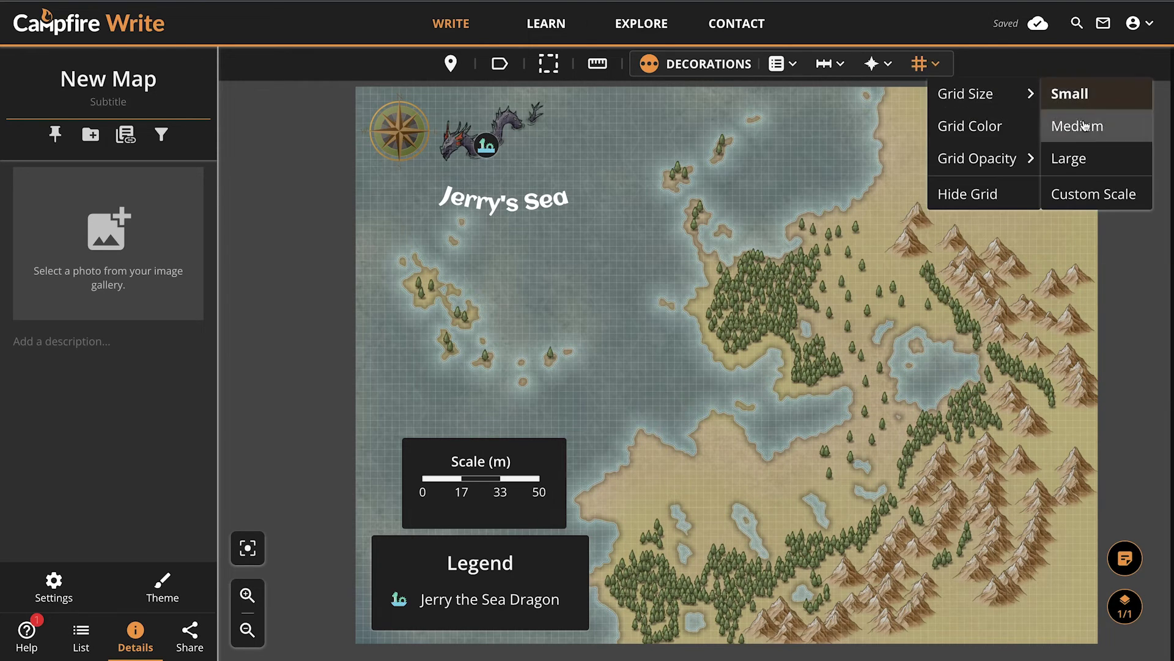
left_click(919, 63)
left_click(920, 64)
left_click(972, 128)
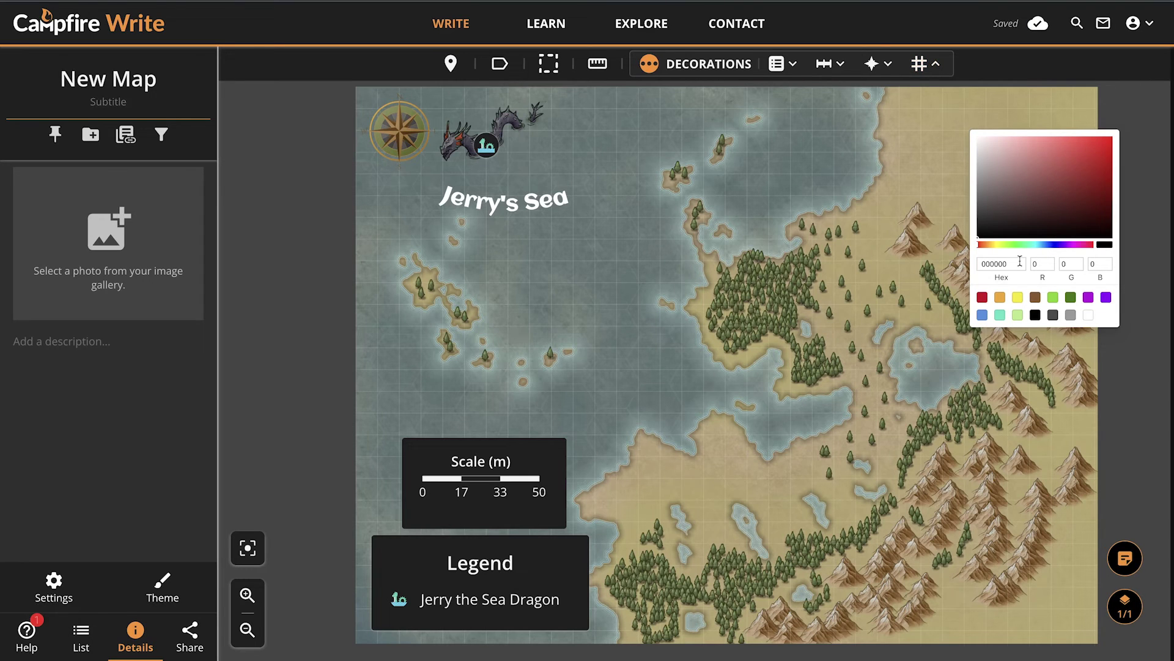
left_click(999, 298)
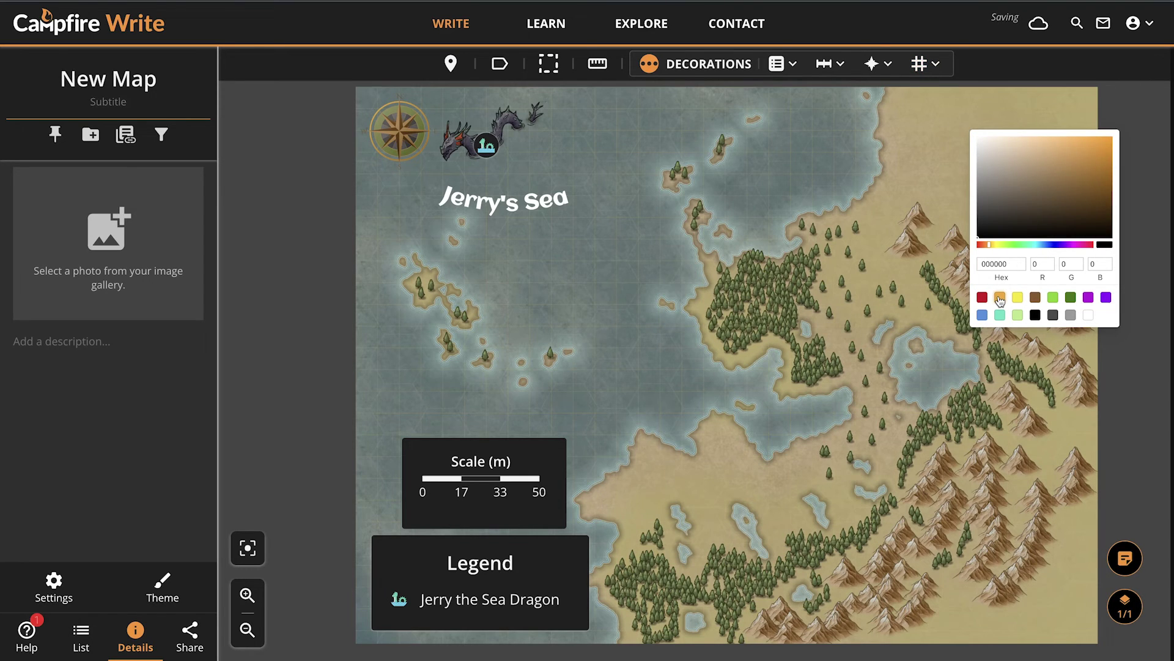
left_click(920, 63)
mouse_move(1031, 158)
mouse_move(1062, 157)
left_mouse_down()
mouse_move(1119, 158)
mouse_move(1080, 159)
left_mouse_up()
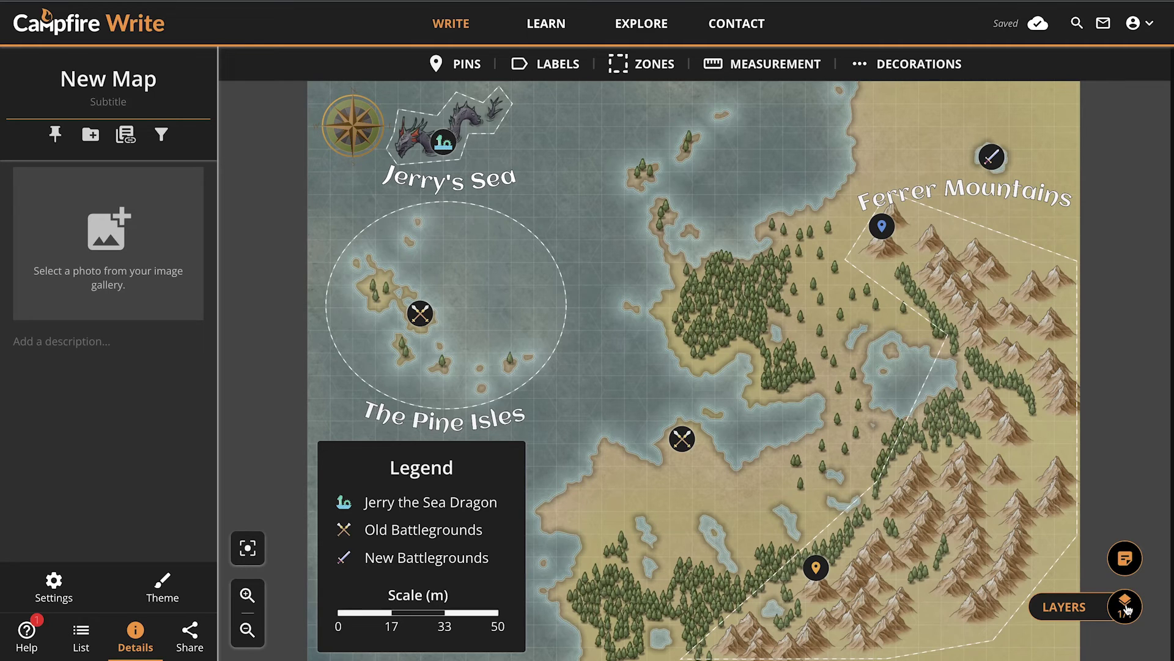
Add a new map layer and rename it 'INTERACTIVE ZONES'.
left_click(1127, 608)
left_click(972, 606)
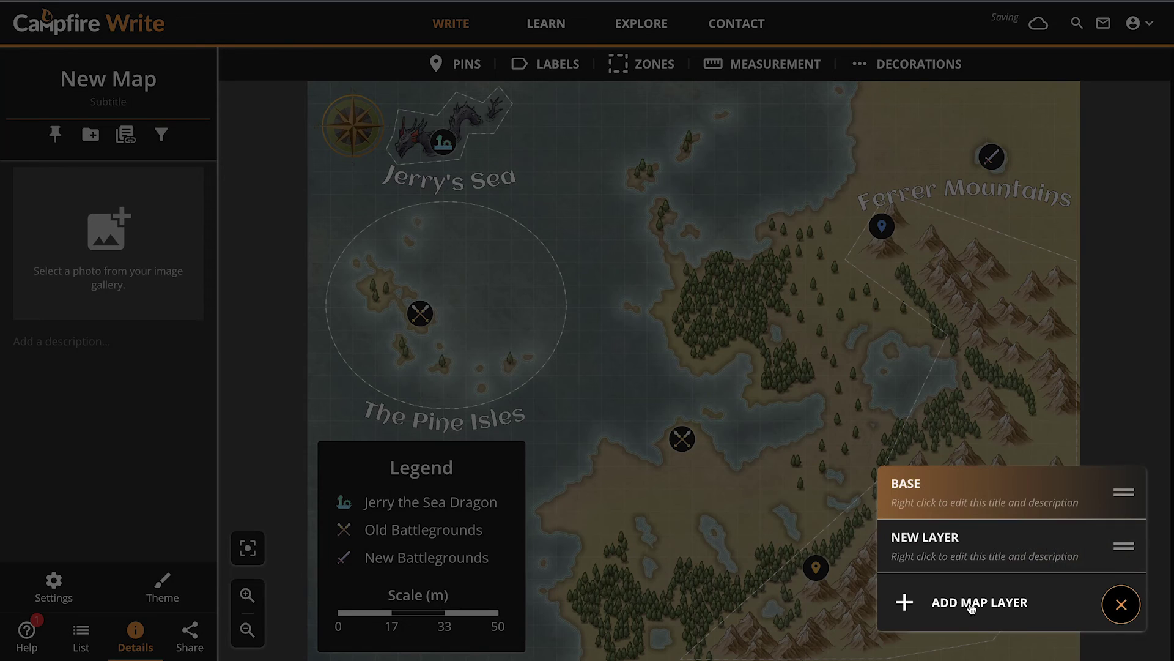
right_click(946, 543)
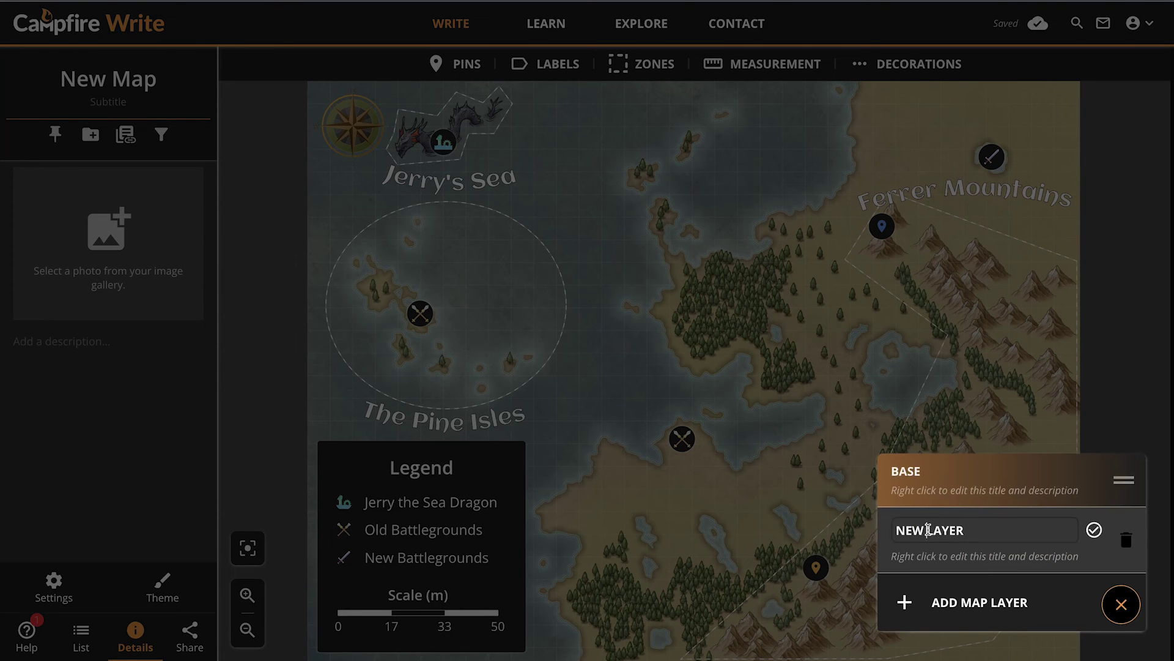
triple_click(927, 530)
type("INTERACTIVE ZONES")
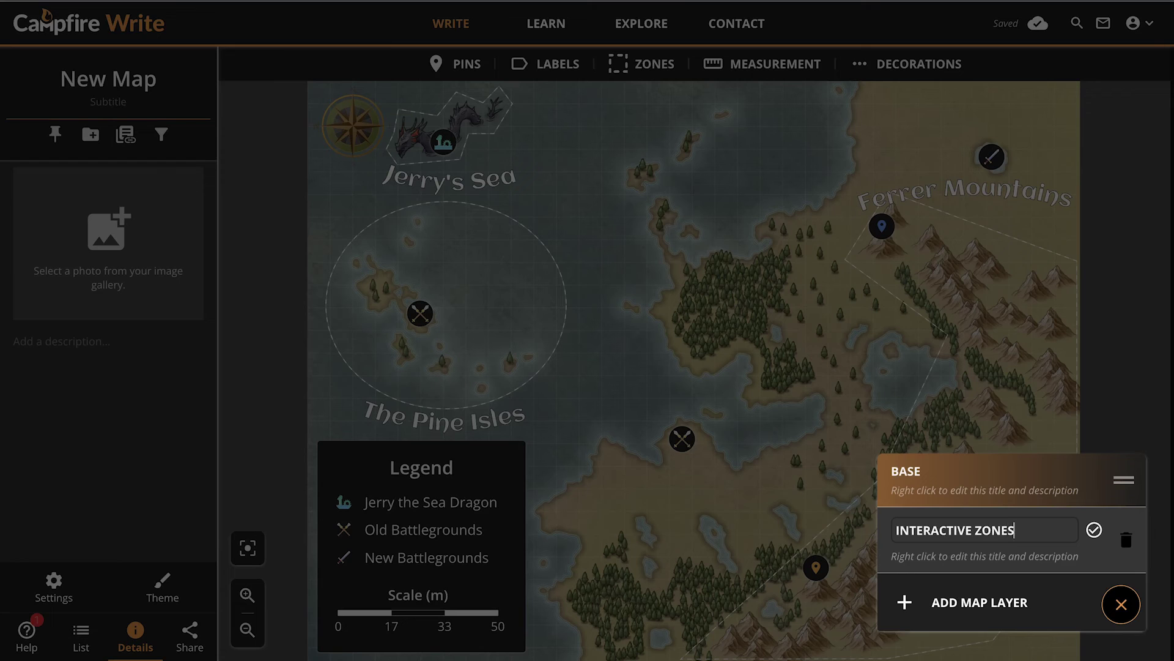
left_click(1094, 530)
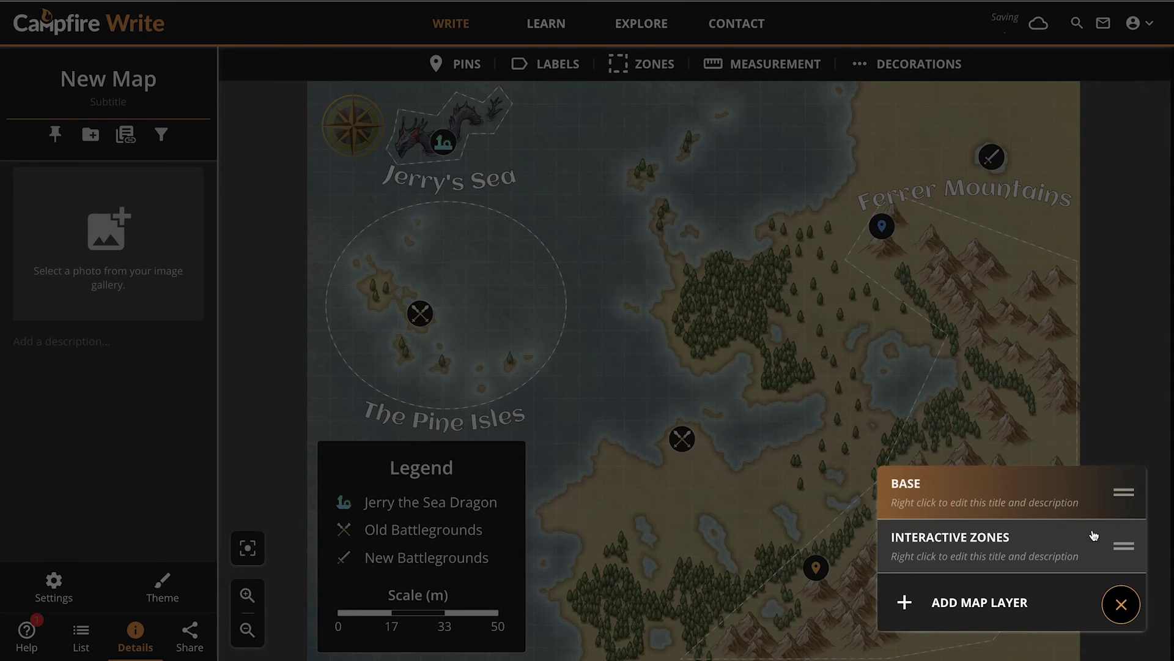
Give the INTERACTIVE ZONES layer the fantasy map image as its picture.
left_click(1094, 536)
left_click(742, 427)
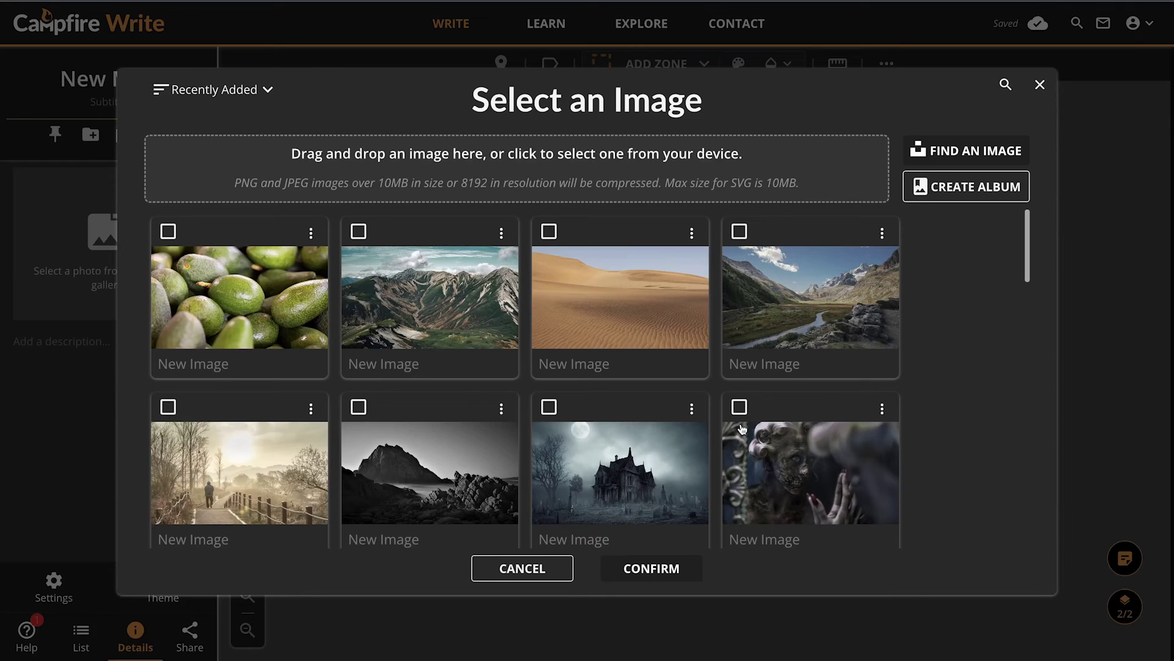
scroll(506, 446, "down", 8)
scroll(502, 438, "up", 2)
left_click(359, 225)
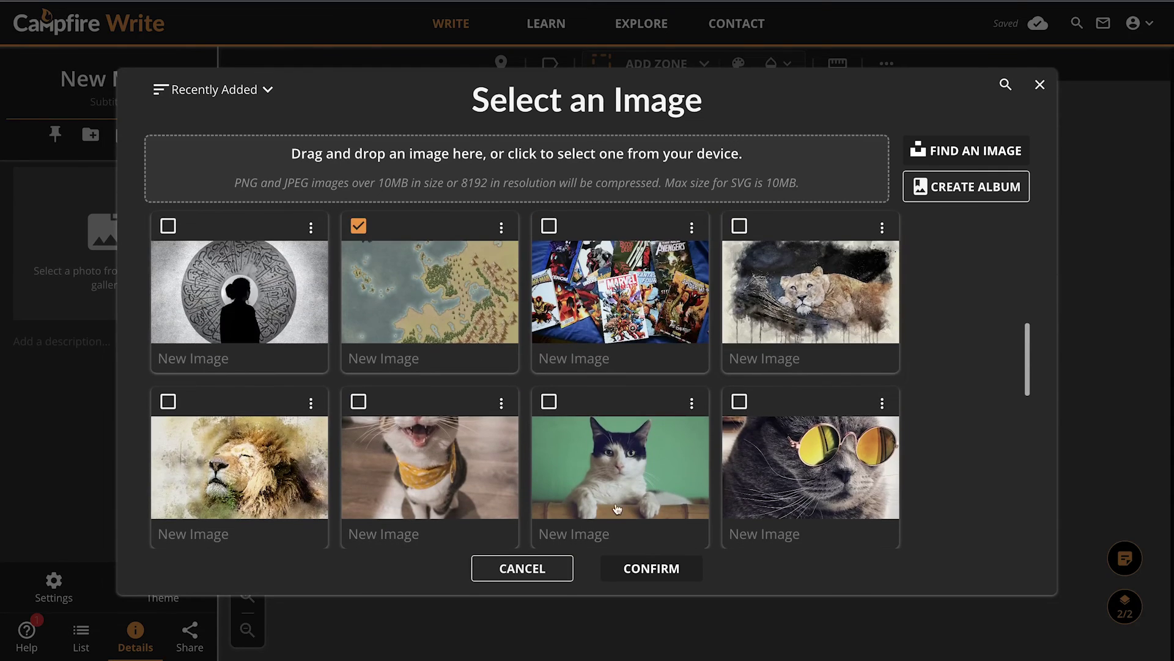
left_click(652, 568)
Fit the whole map in view, deselect Pine Isles, and switch to the Base layer.
left_click(250, 547)
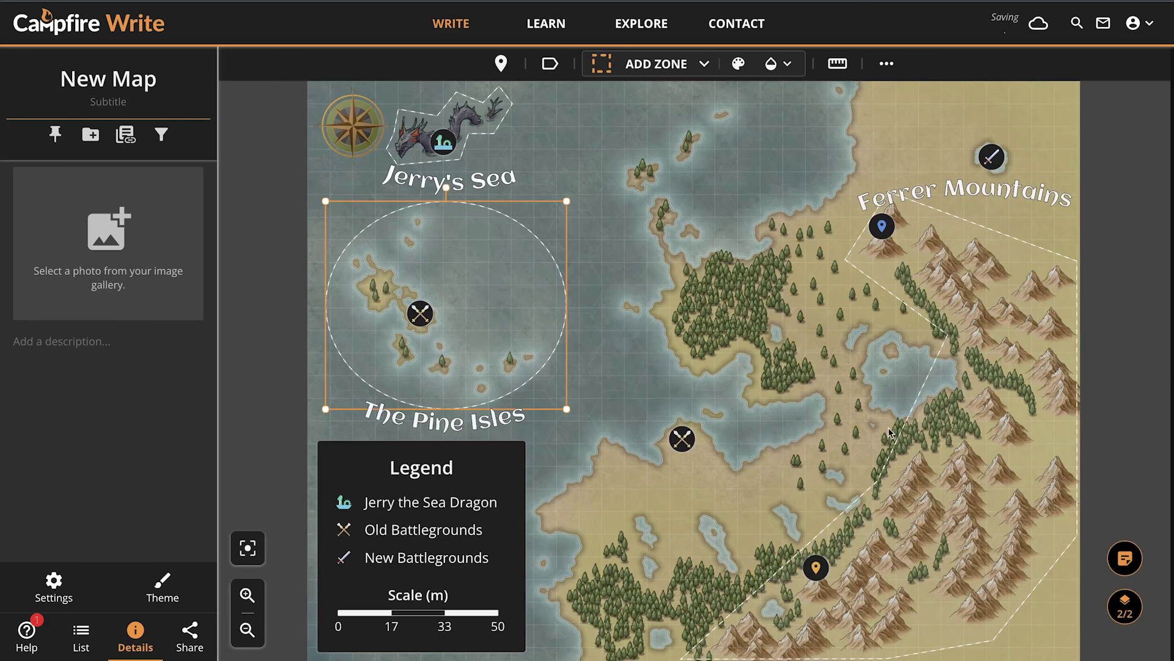
left_click(766, 354)
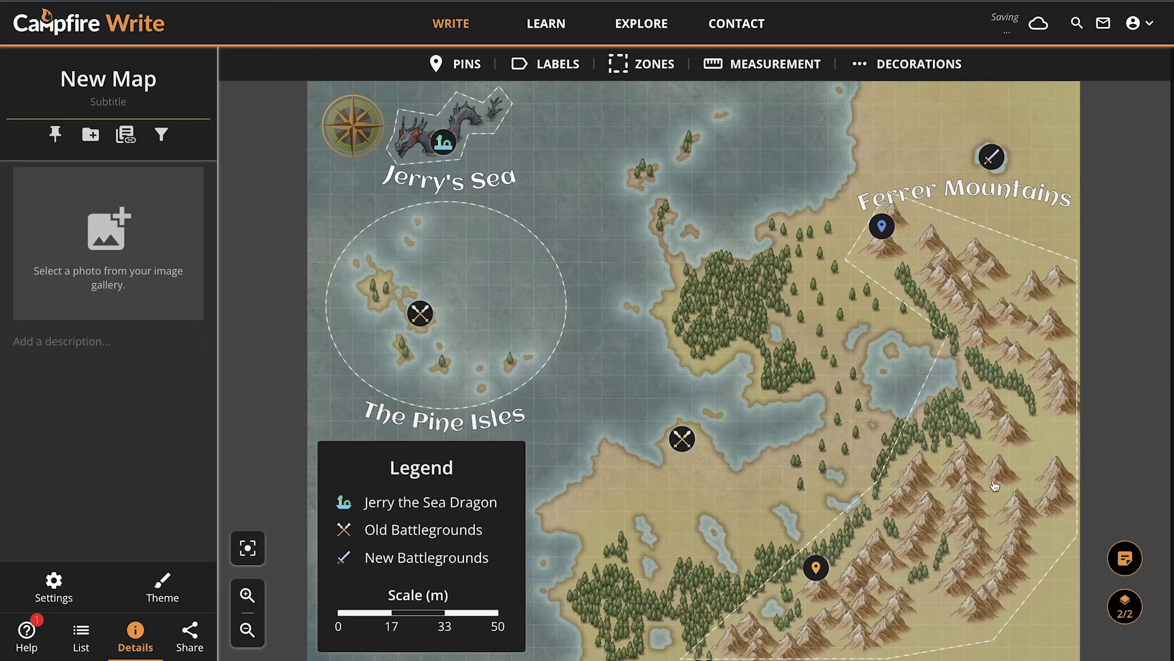
left_click(1129, 606)
left_click(1018, 500)
Remove the Ferrer Mountains and Pine Isles zones from the Base layer, then return to INTERACTIVE ZONES.
right_click(1009, 403)
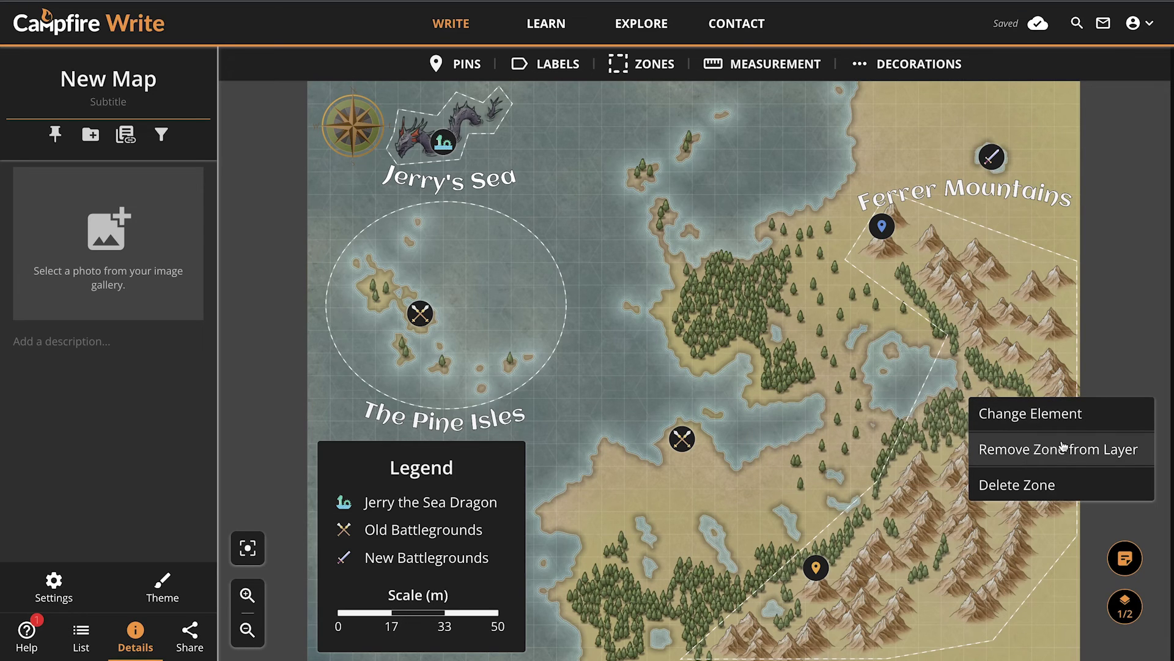
left_click(1063, 447)
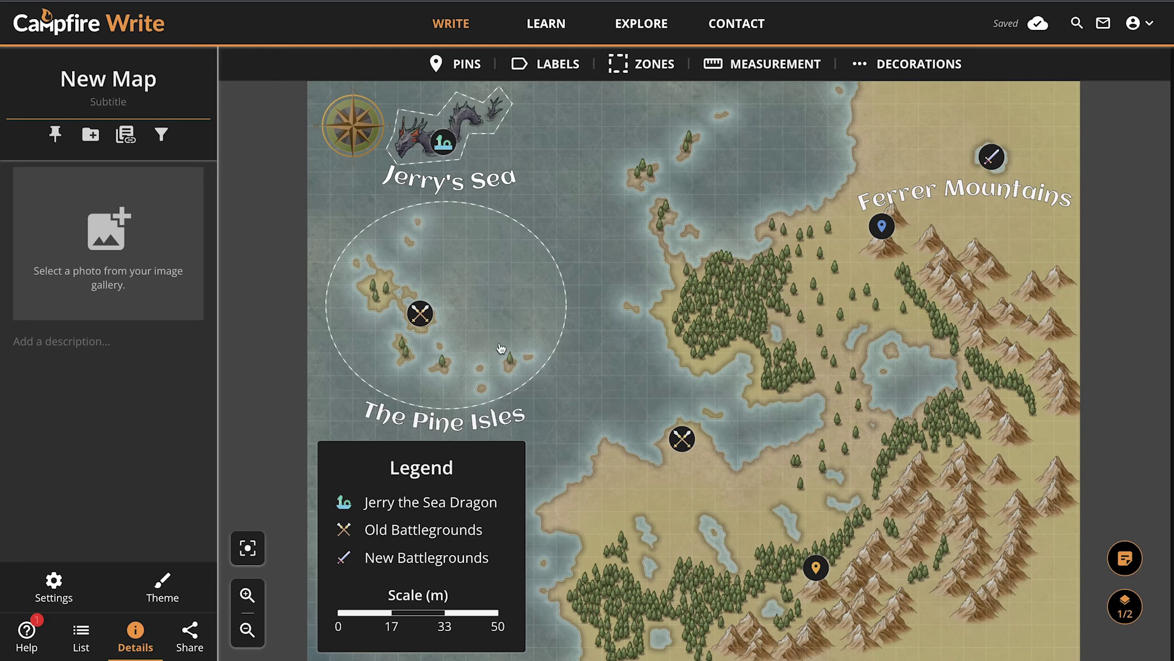
right_click(500, 364)
left_click(538, 413)
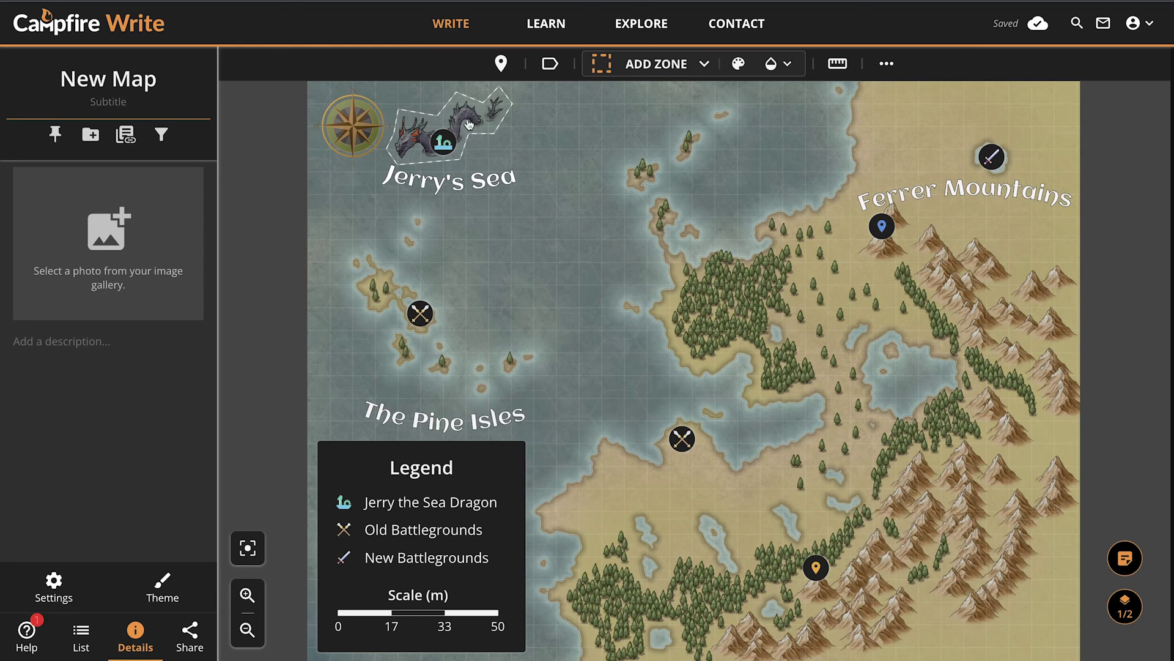
mouse_move(510, 178)
left_click(1124, 605)
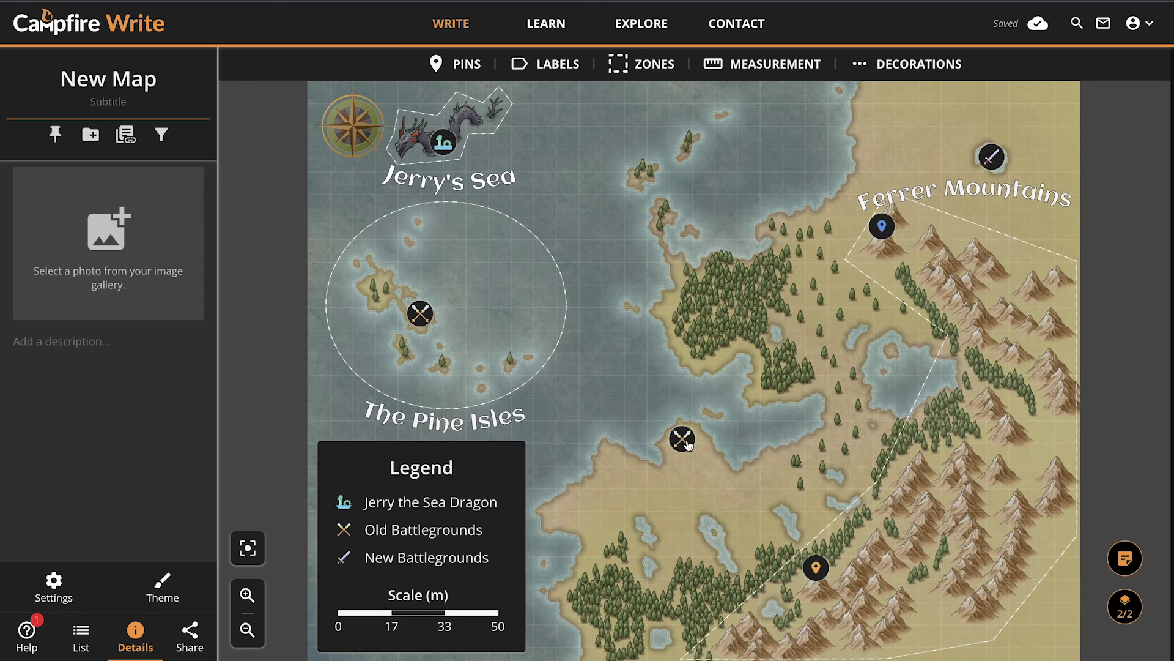
mouse_move(683, 438)
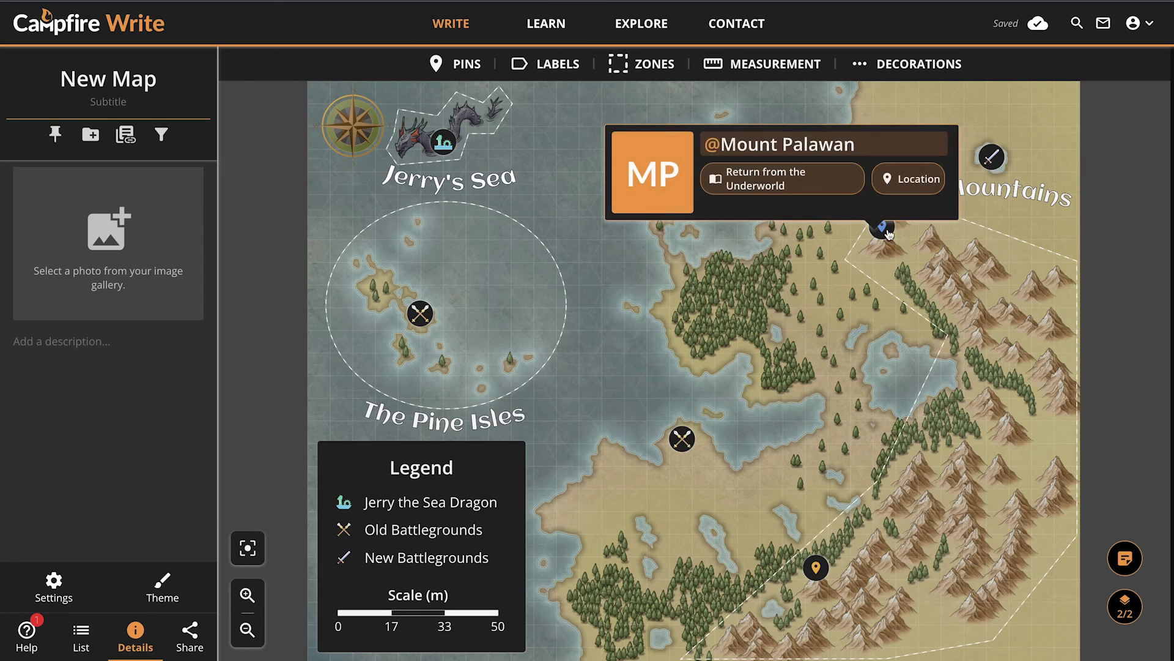
mouse_move(994, 152)
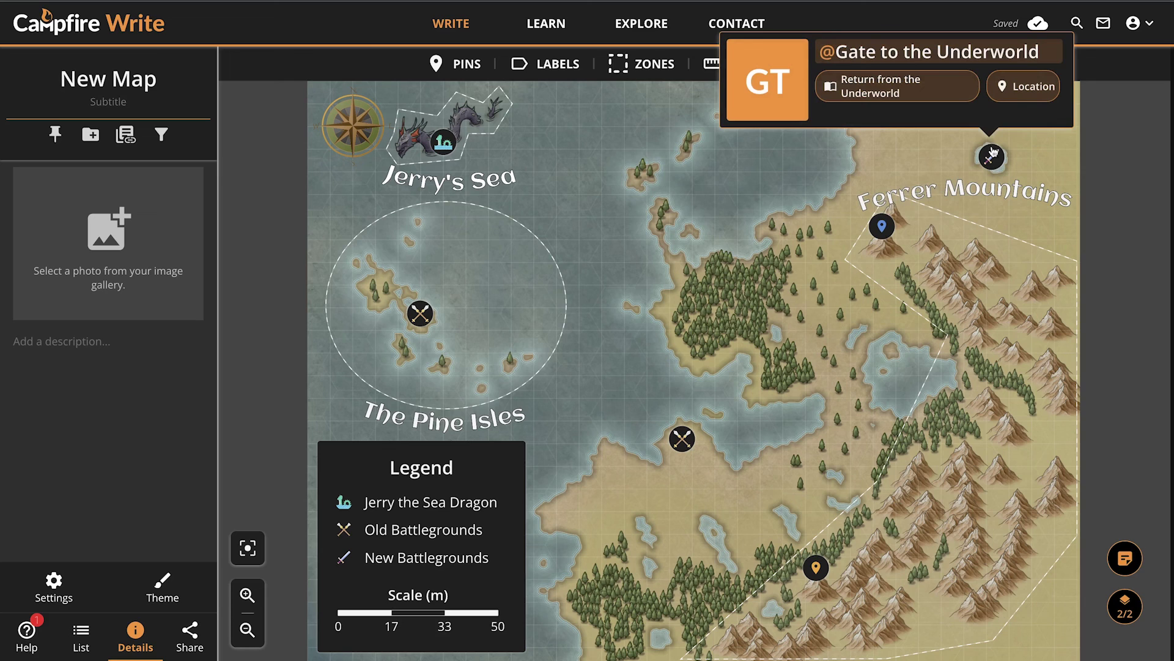
mouse_move(422, 313)
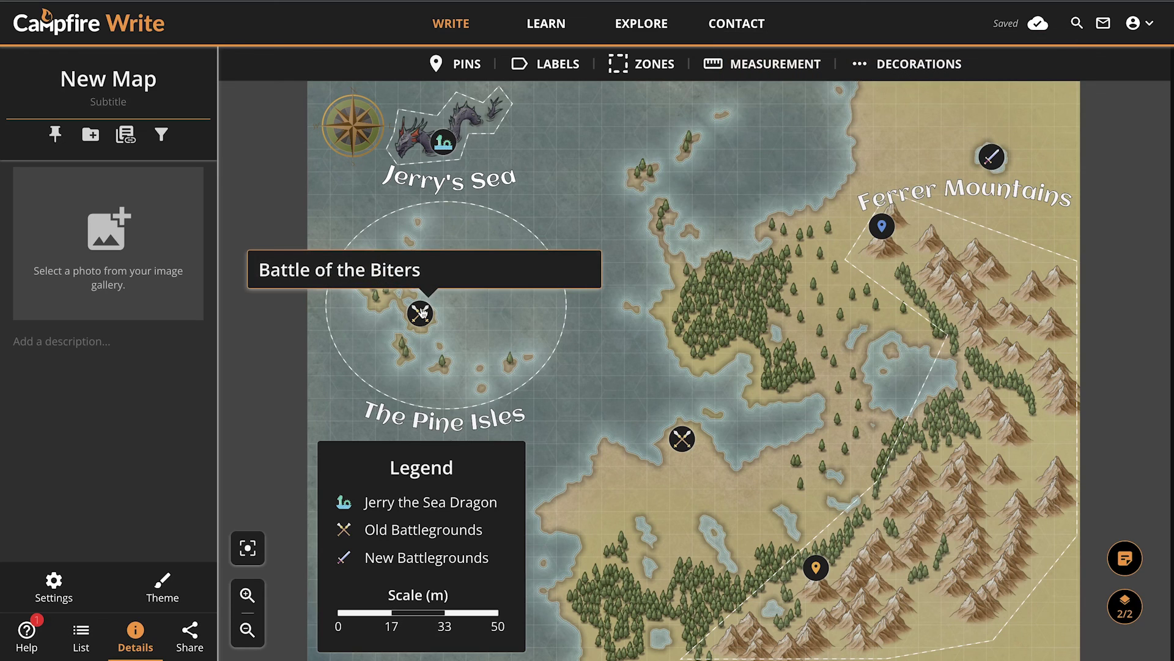
mouse_move(445, 144)
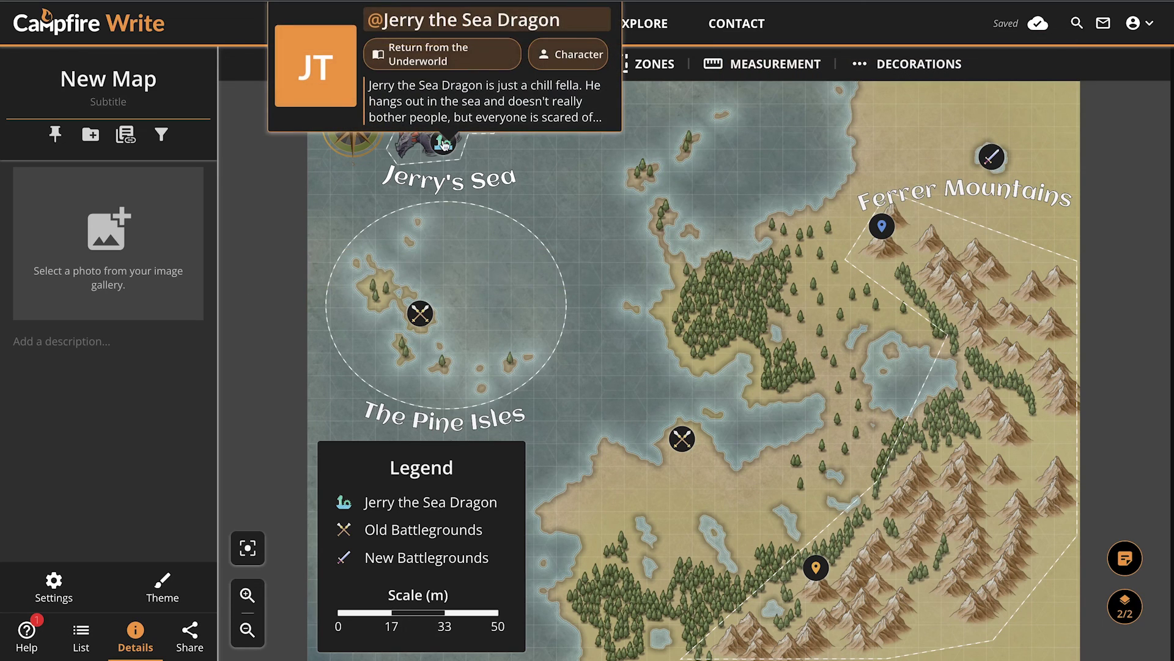
mouse_move(817, 566)
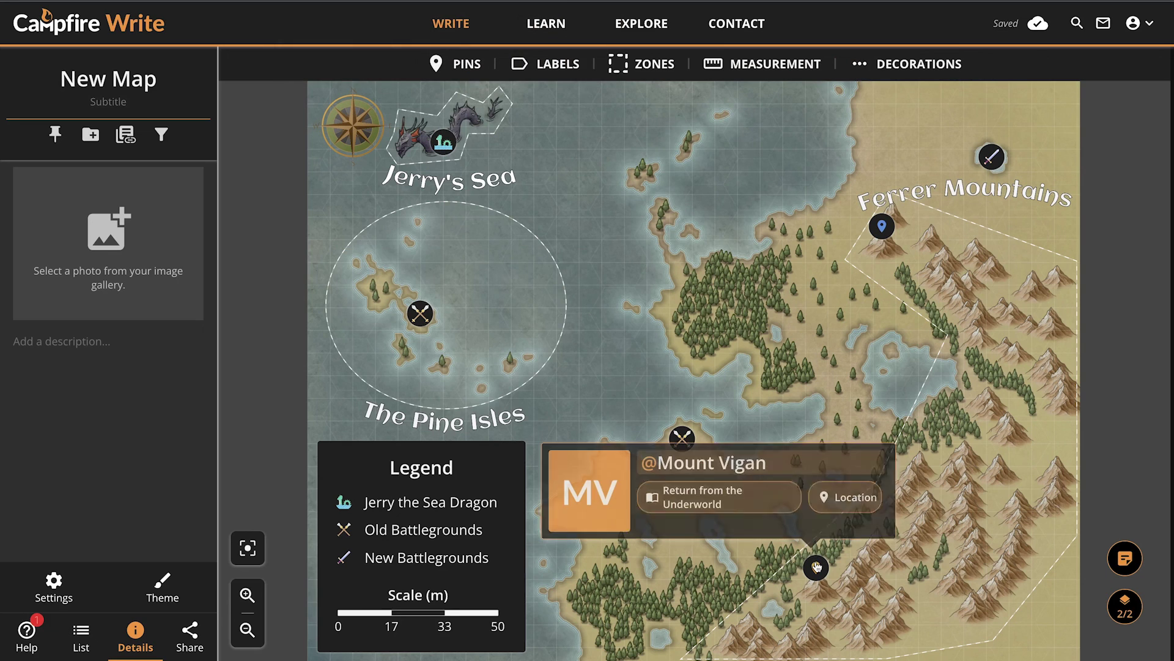